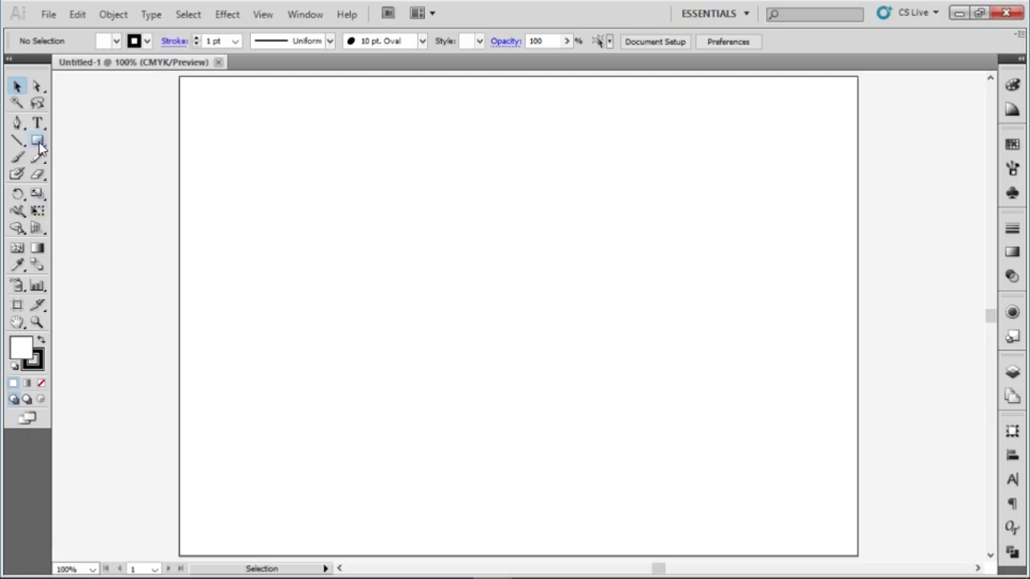
Choose the Ellipse tool from the Rectangle tool flyout.
left_click_drag(37, 142, 96, 177)
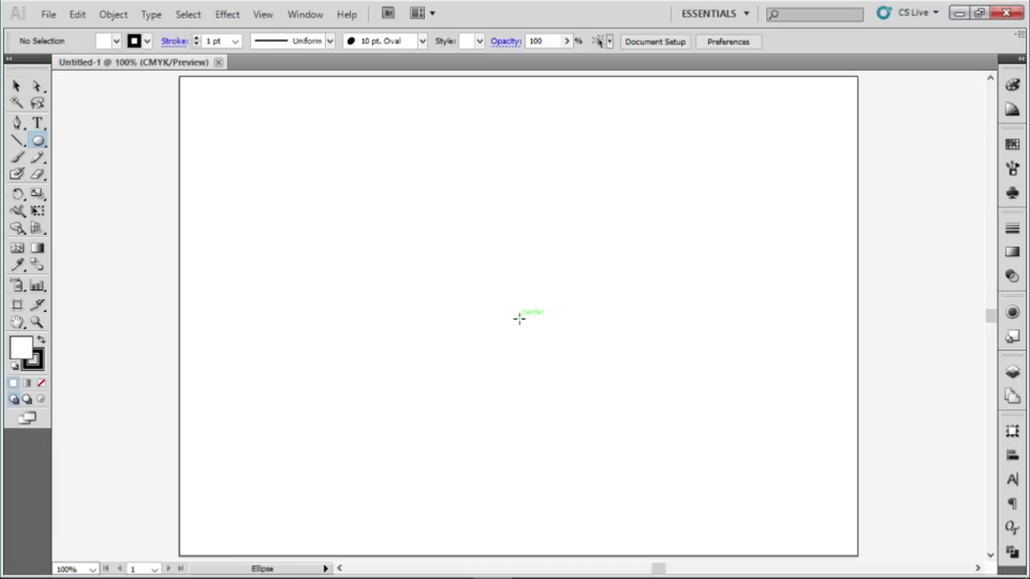
Draw a 185.6 mm circle centred on the artboard and select it.
left_click_drag(519, 319, 730, 449)
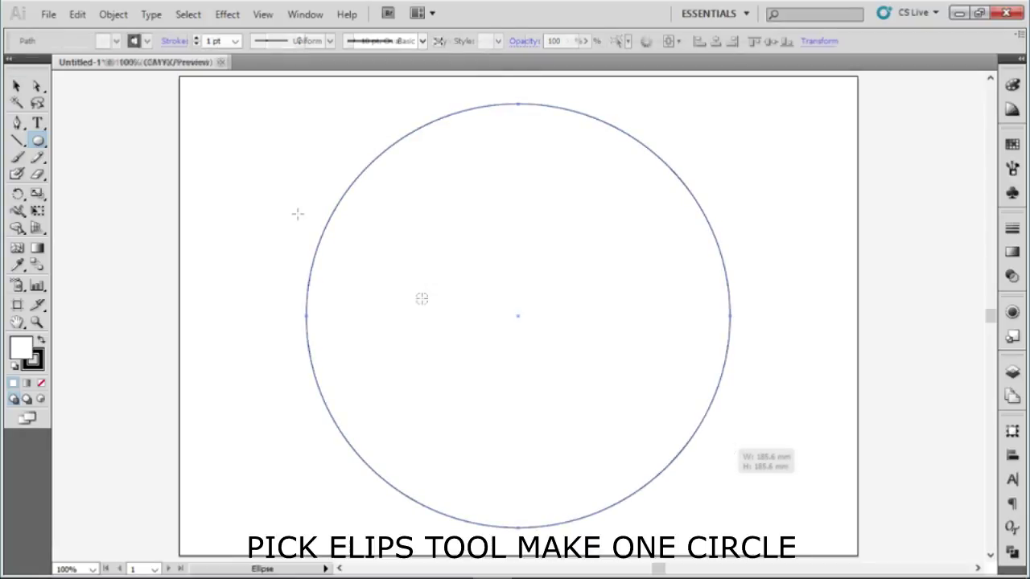
left_click(17, 85)
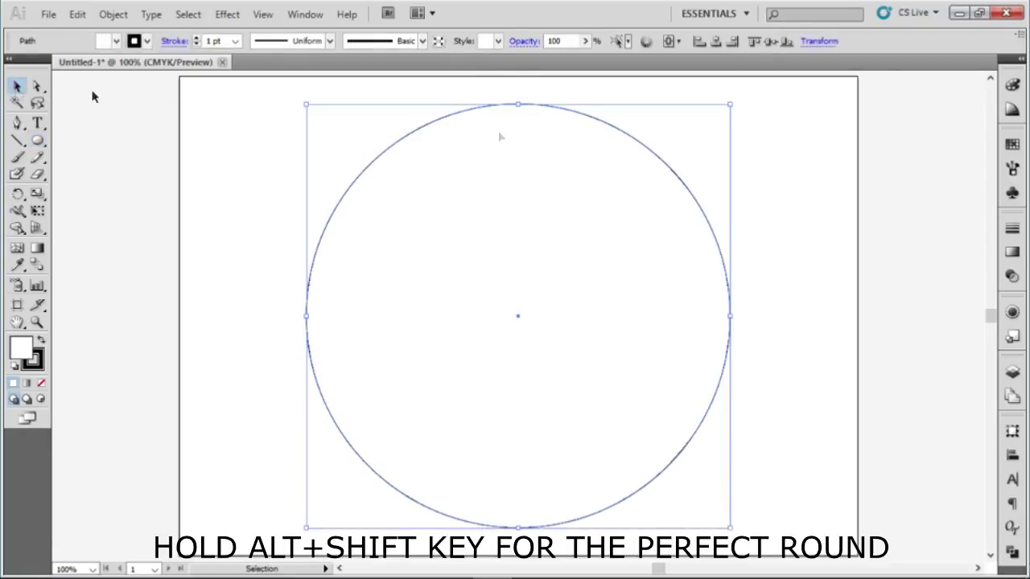
left_click(810, 210)
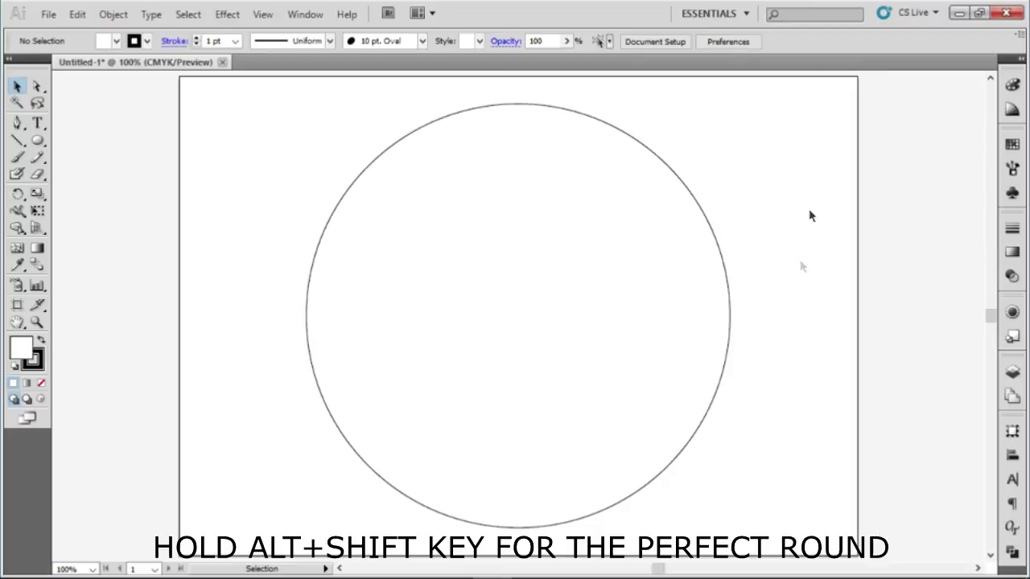
left_click(701, 211)
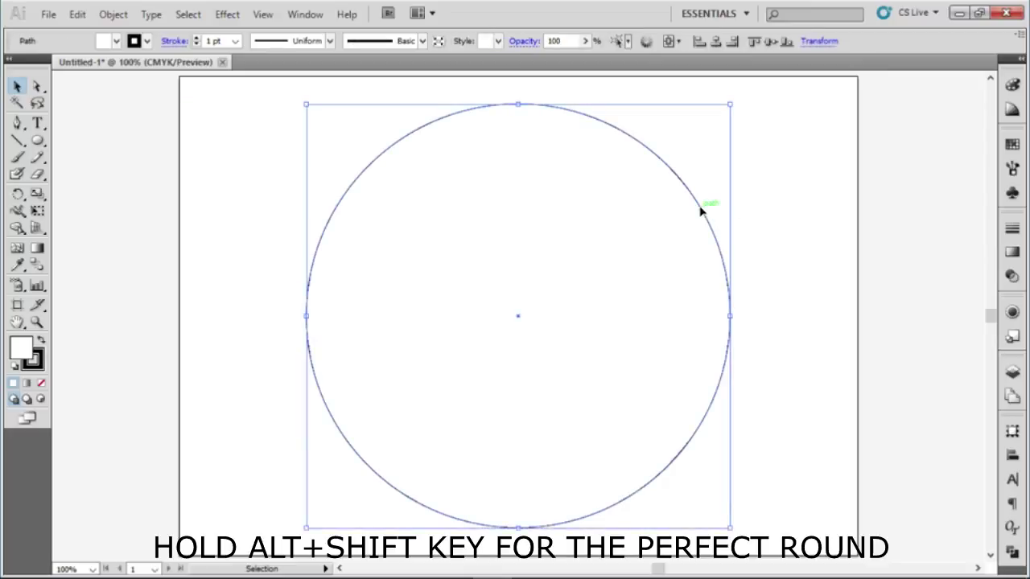
Paste a copy of the large circle in place and scale it down to about 120.69 mm.
left_click(78, 14)
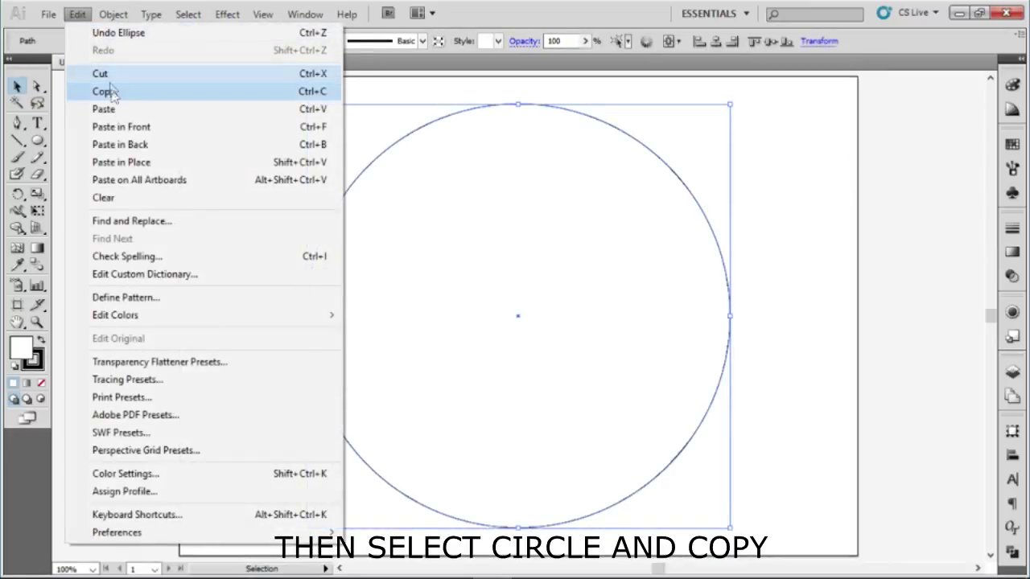
left_click(289, 93)
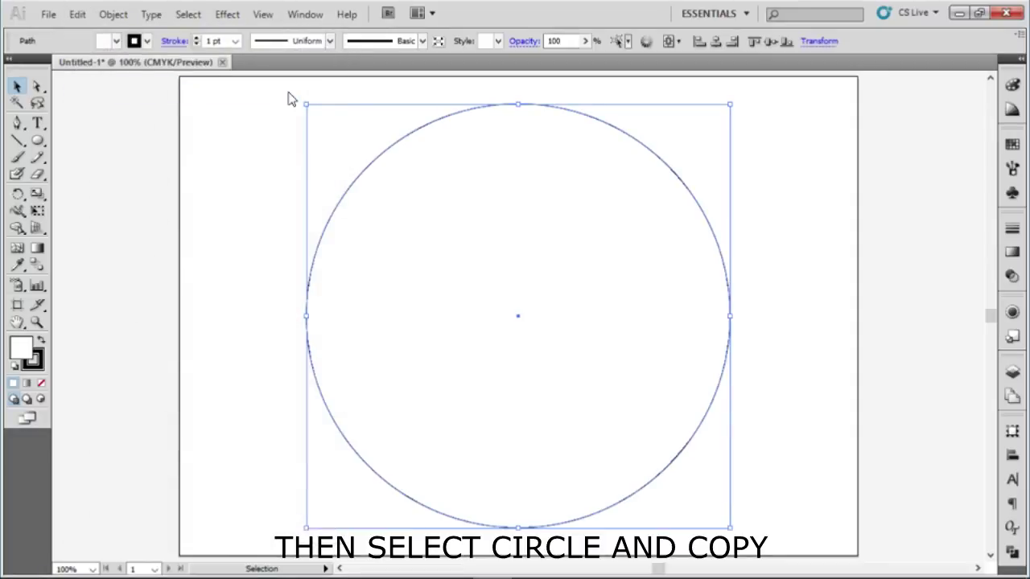
left_click(78, 15)
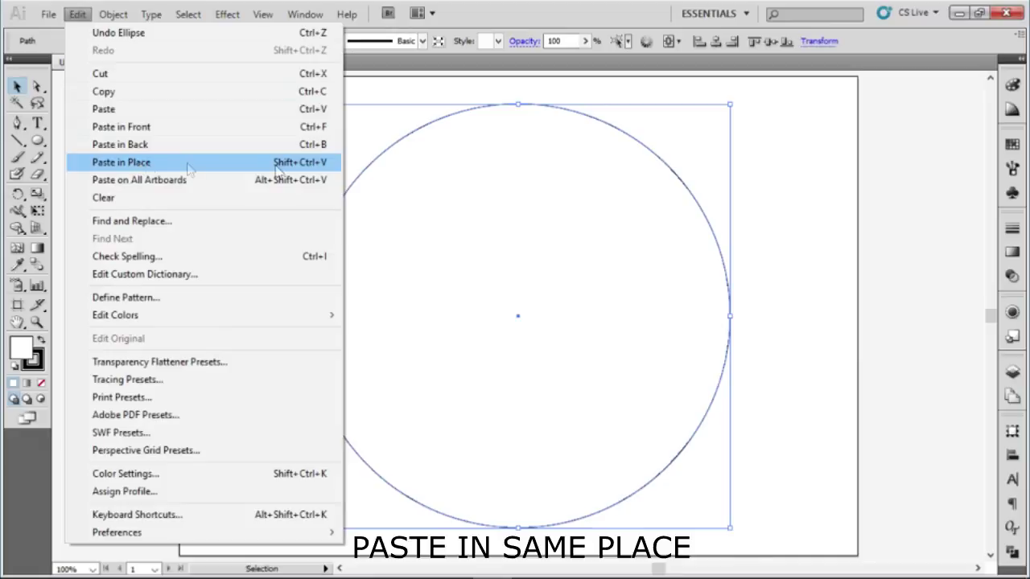
left_click(214, 166)
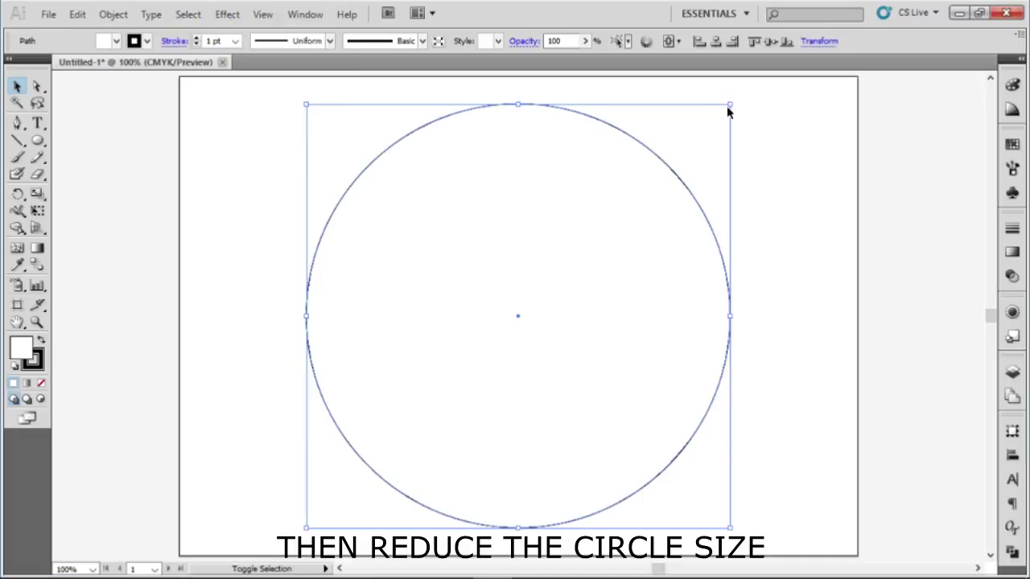
left_click_drag(730, 104, 654, 168)
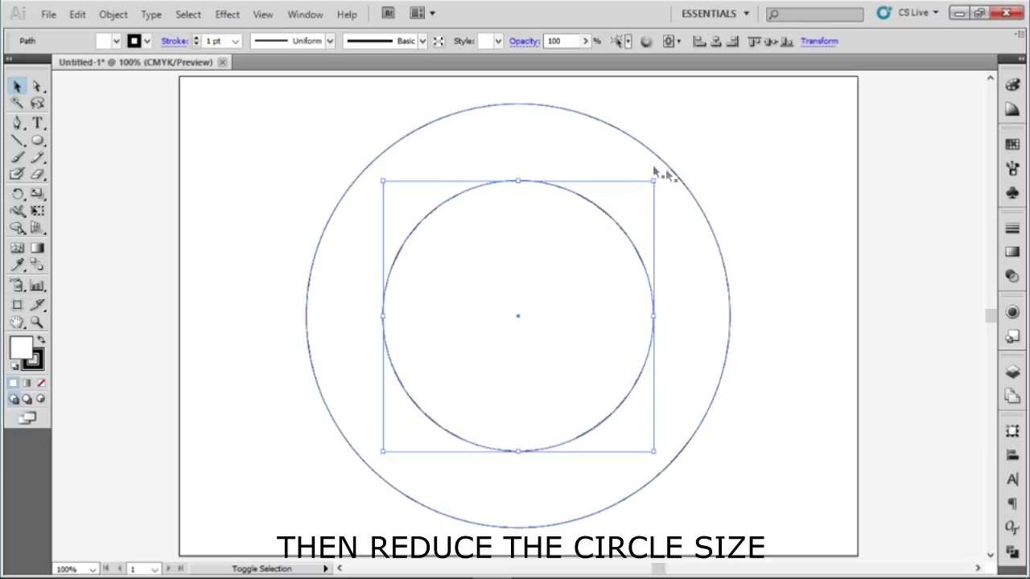
left_click(742, 180)
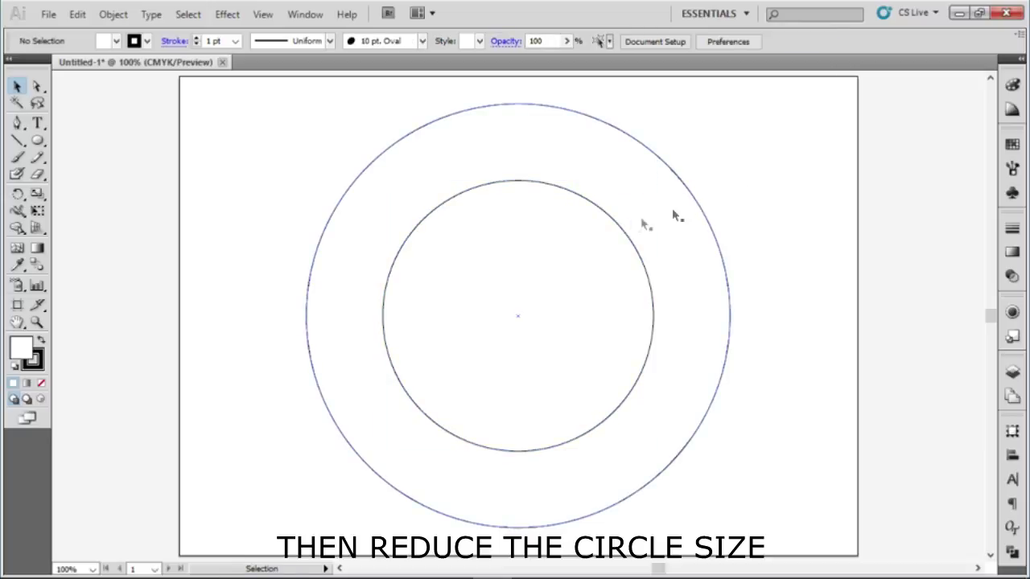
left_click(613, 226)
left_click(77, 14)
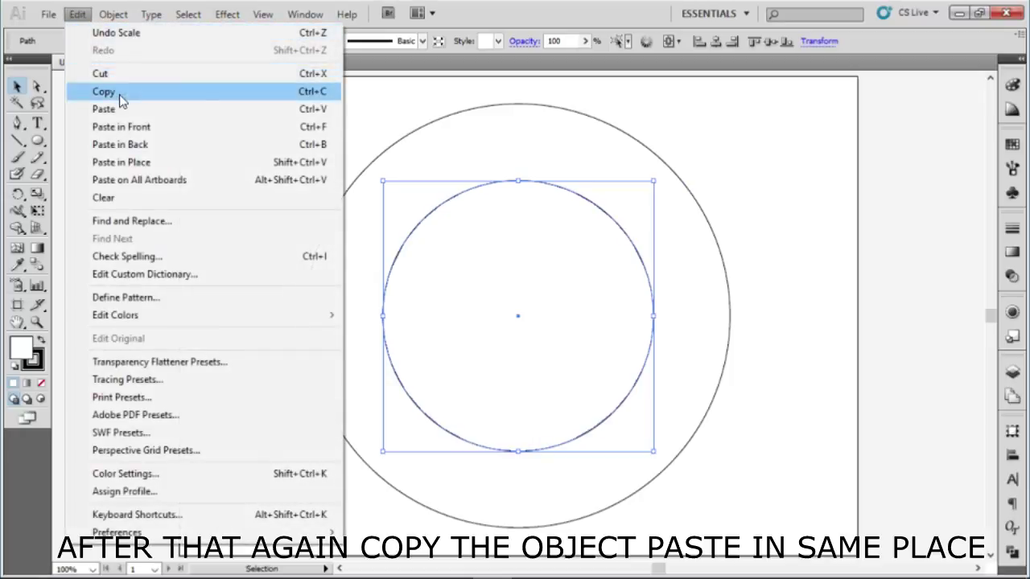
Paste a copy of the inner circle in place and shrink it into a small concentric circle.
left_click(119, 92)
left_click(81, 15)
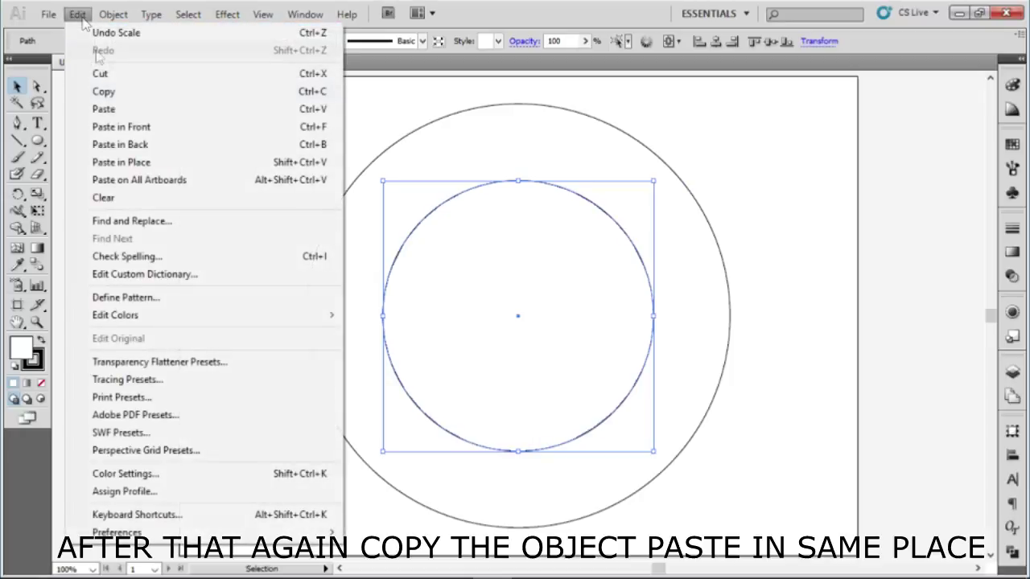
left_click(328, 163)
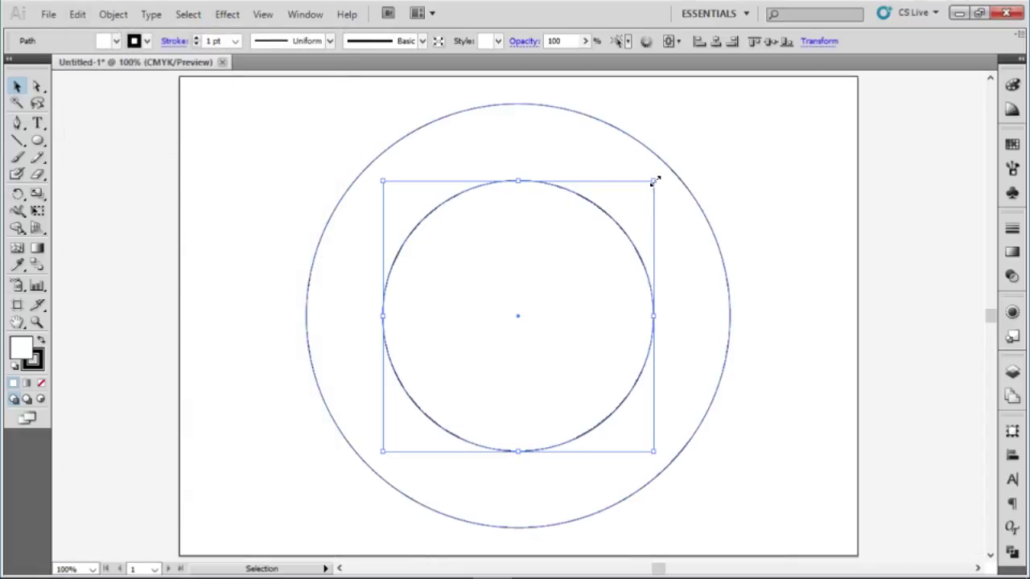
left_click_drag(655, 181, 591, 236)
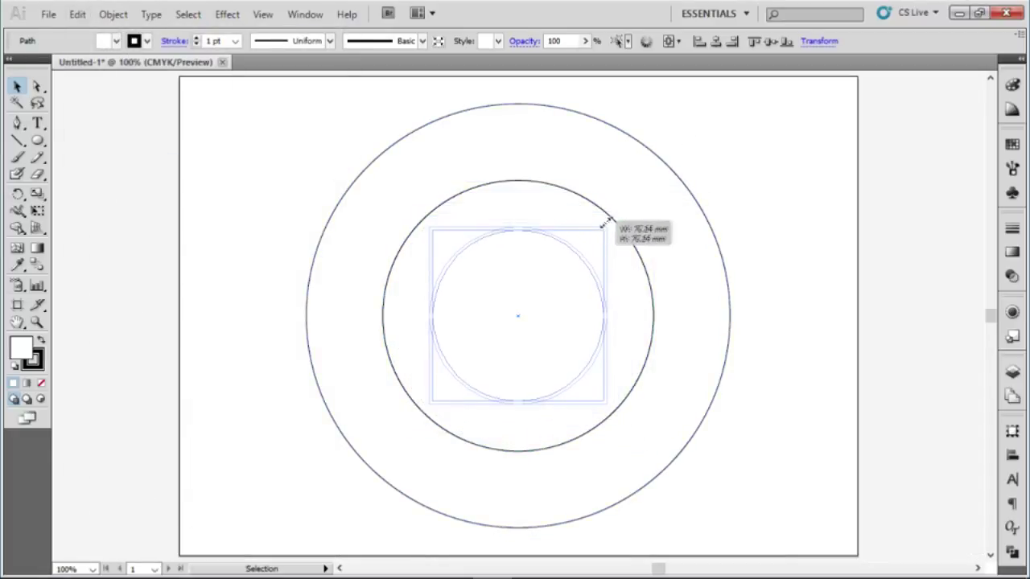
mouse_move(592, 236)
left_mouse_down()
mouse_move(583, 252)
mouse_move(719, 219)
left_mouse_up()
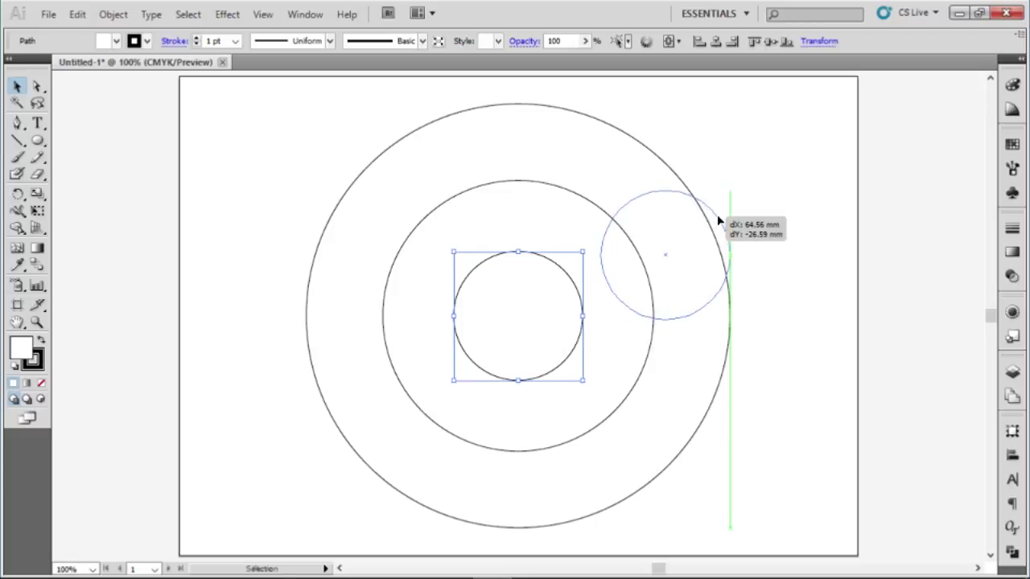
Move the small circle onto the upper-right rim, then place an enlarged copy at the lower right.
left_click_drag(717, 216, 719, 217)
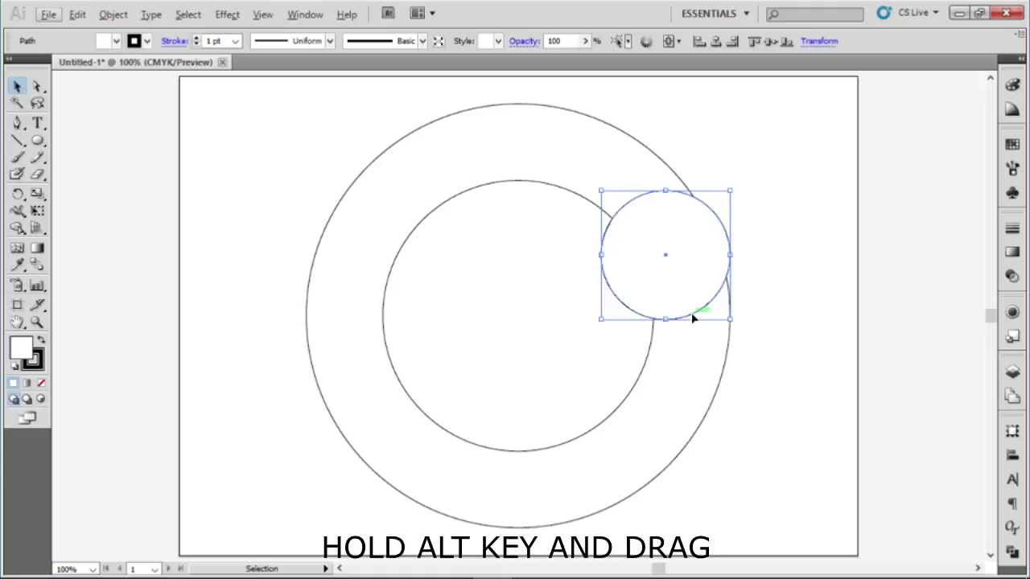
left_click_drag(692, 314, 677, 457)
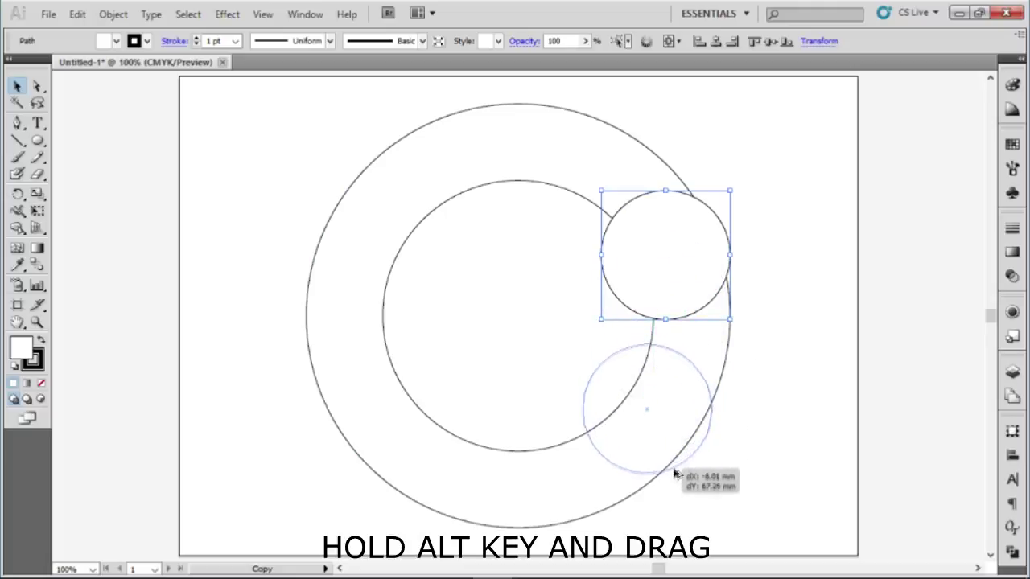
left_click_drag(677, 458, 660, 492)
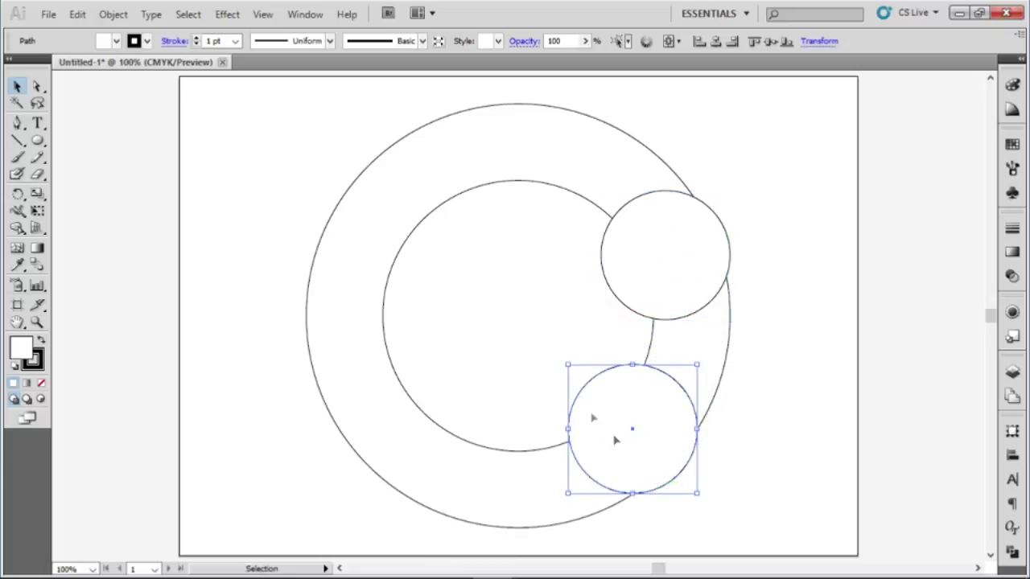
mouse_move(568, 365)
left_mouse_down()
mouse_move(533, 330)
mouse_move(532, 339)
left_mouse_up()
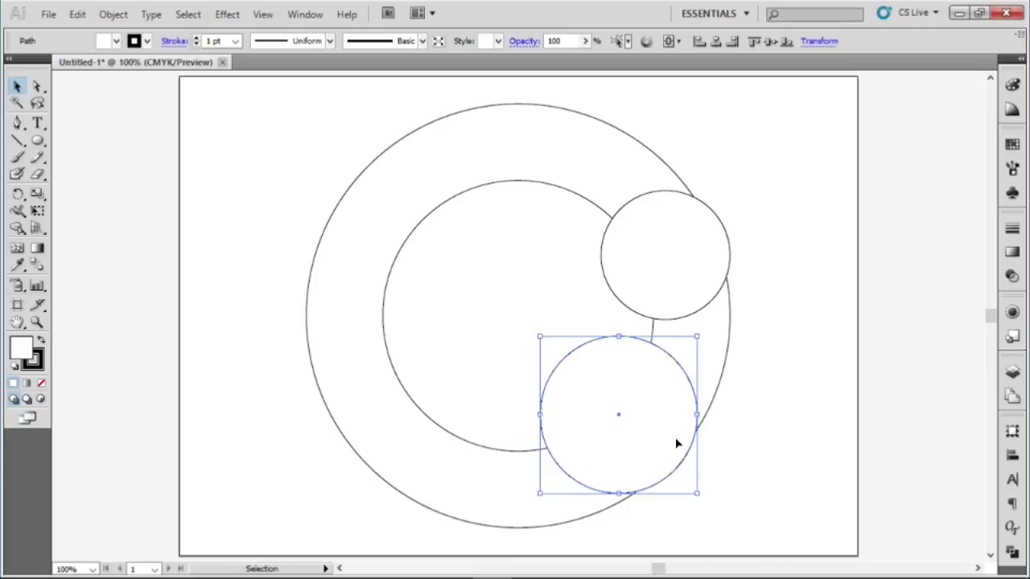
Add a larger copy, about 94.92 mm, on the left rim and select all circles.
left_click_drag(676, 443, 438, 284)
mouse_move(457, 328)
left_mouse_down()
mouse_move(518, 393)
mouse_move(504, 375)
left_mouse_up()
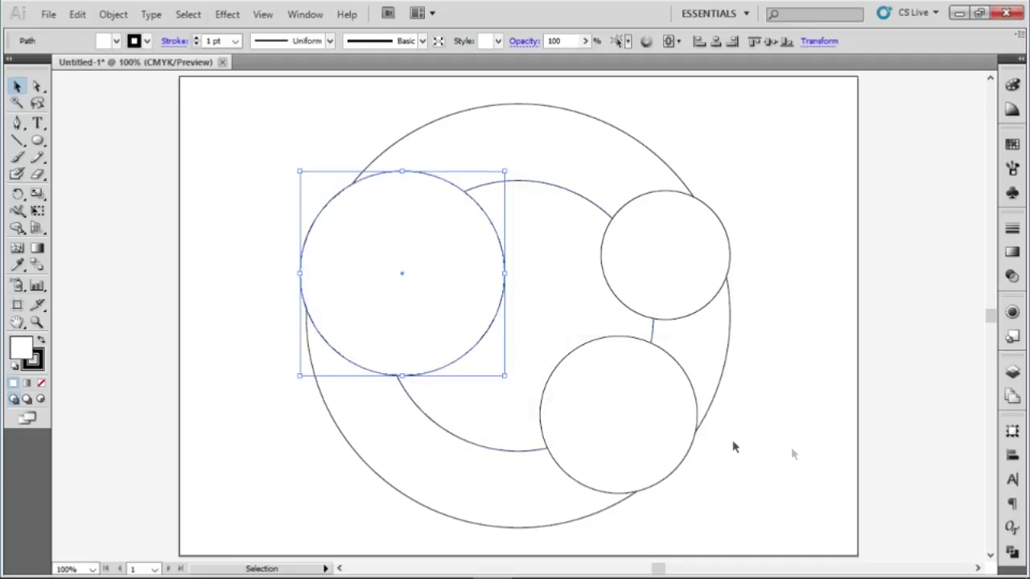
left_click(787, 452)
left_click_drag(774, 476, 352, 163)
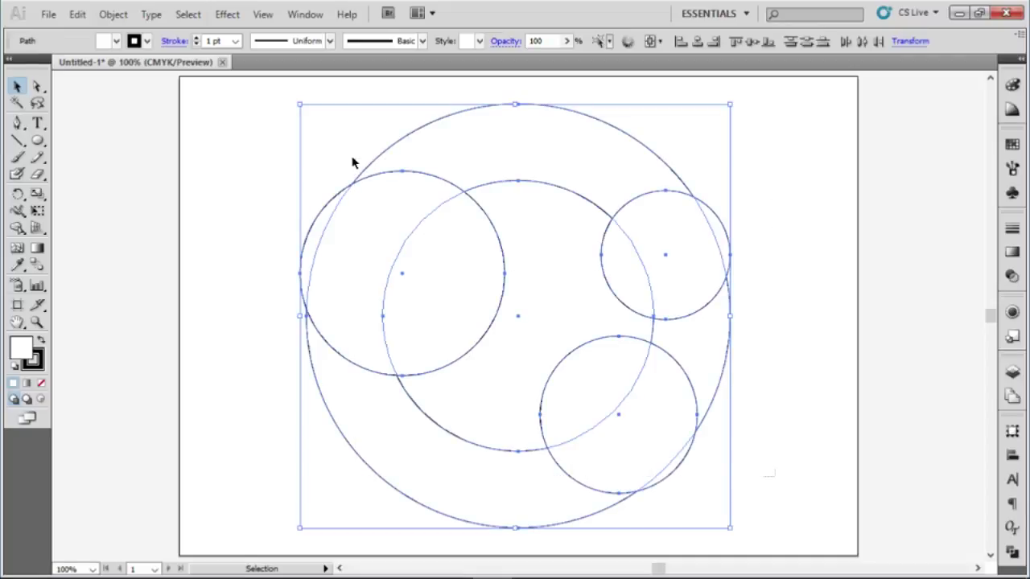
Set the circles' fill to None and subtract the three rim circles from the outer circle using Minus Front.
left_click(42, 385)
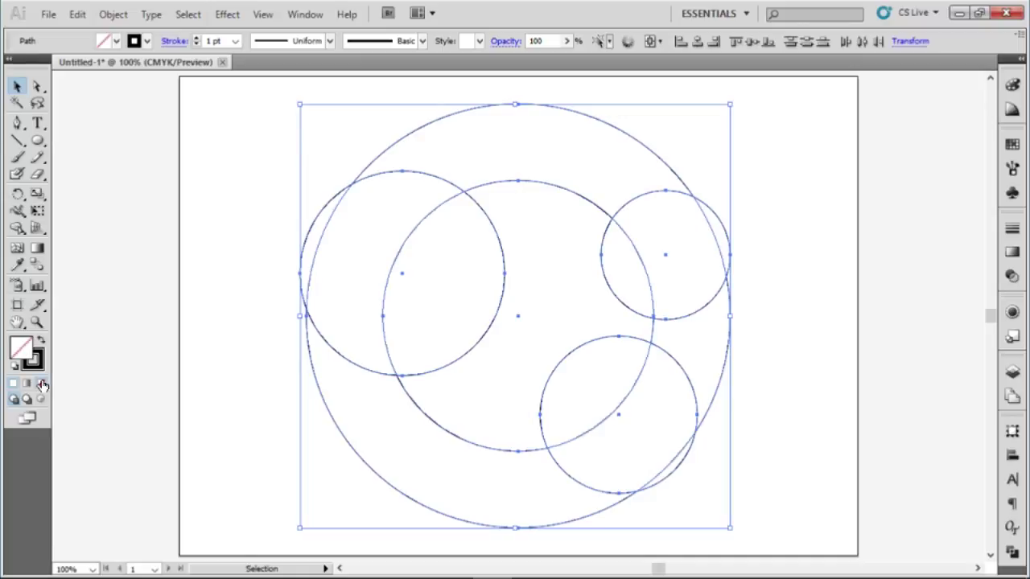
left_click(189, 179)
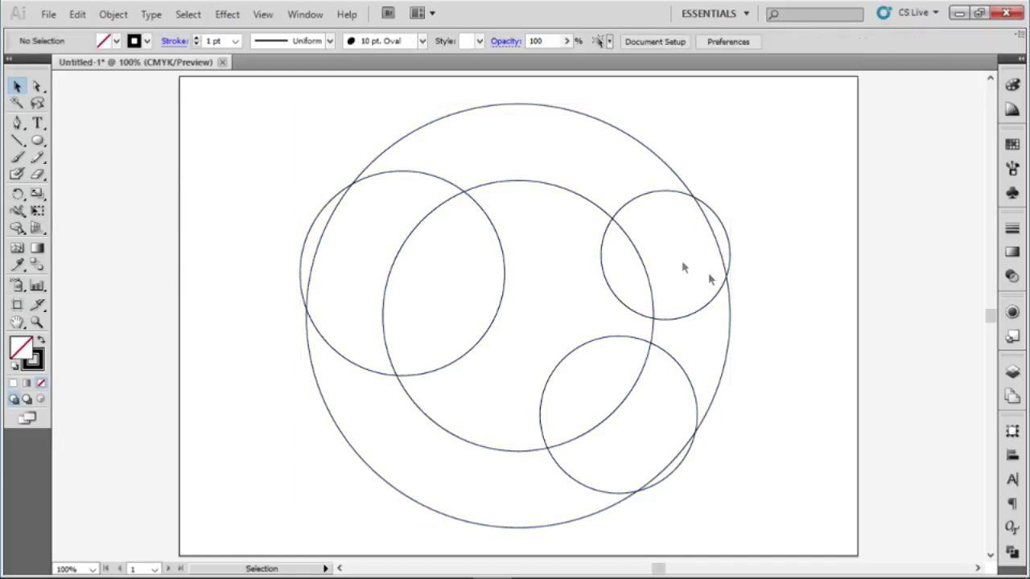
left_click(720, 296)
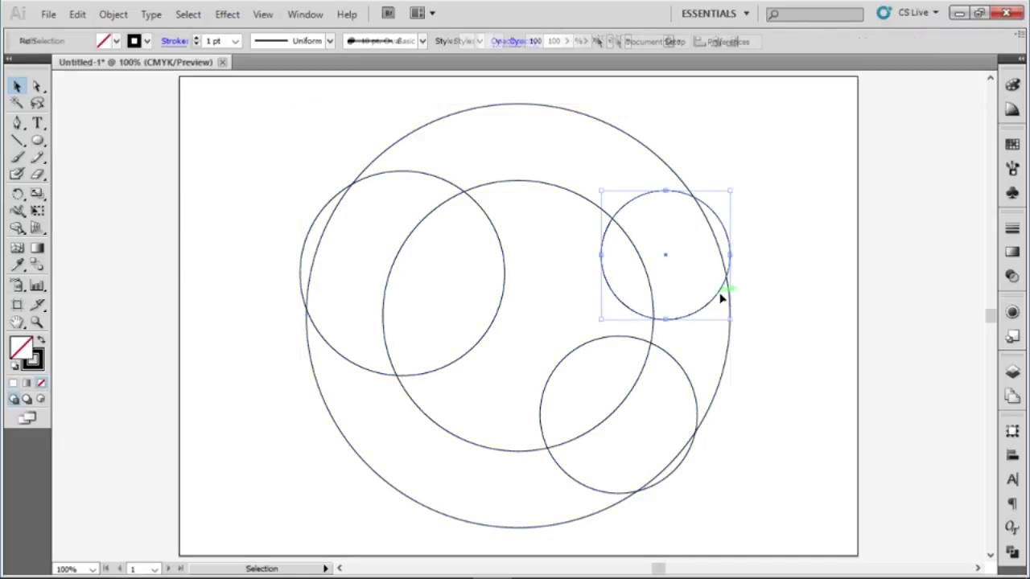
left_click(726, 363, "shift")
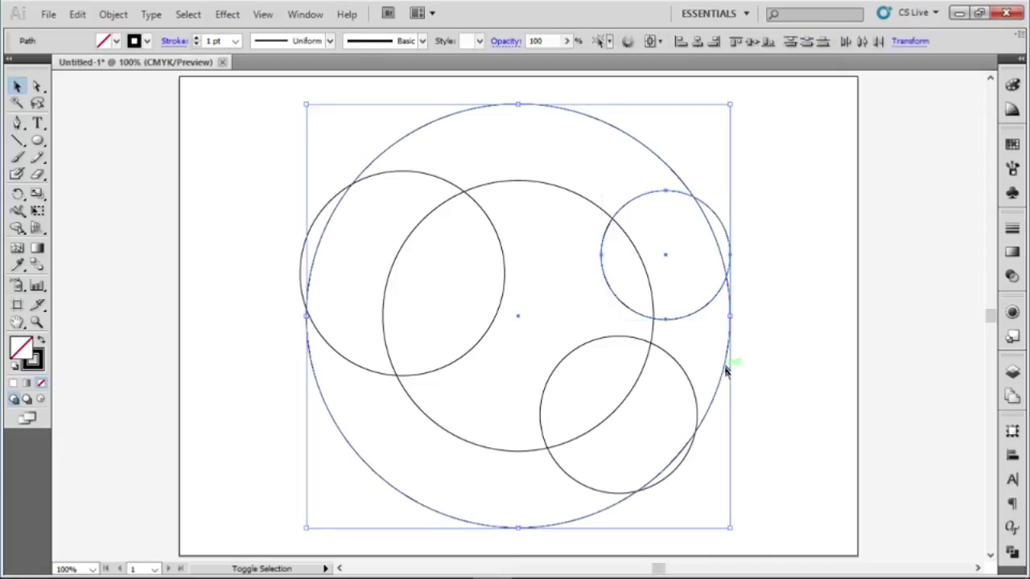
left_click(505, 273, "shift")
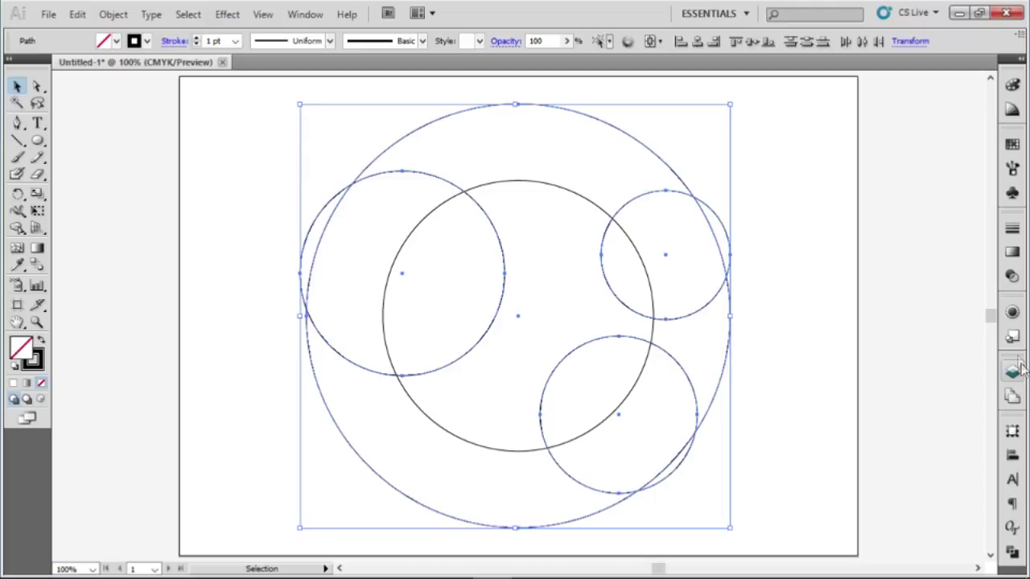
left_click(1012, 551)
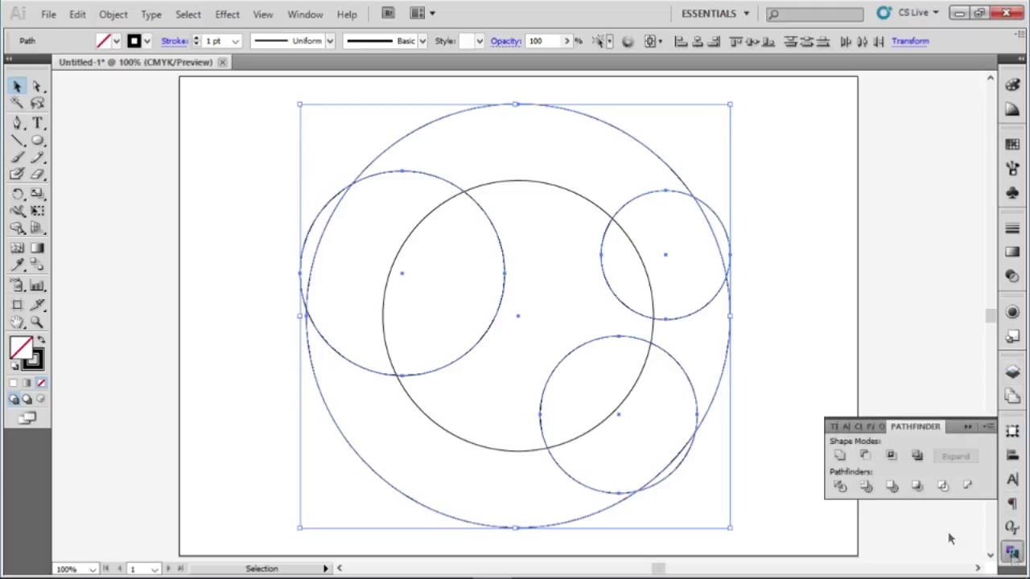
left_click(867, 457)
left_click(805, 234)
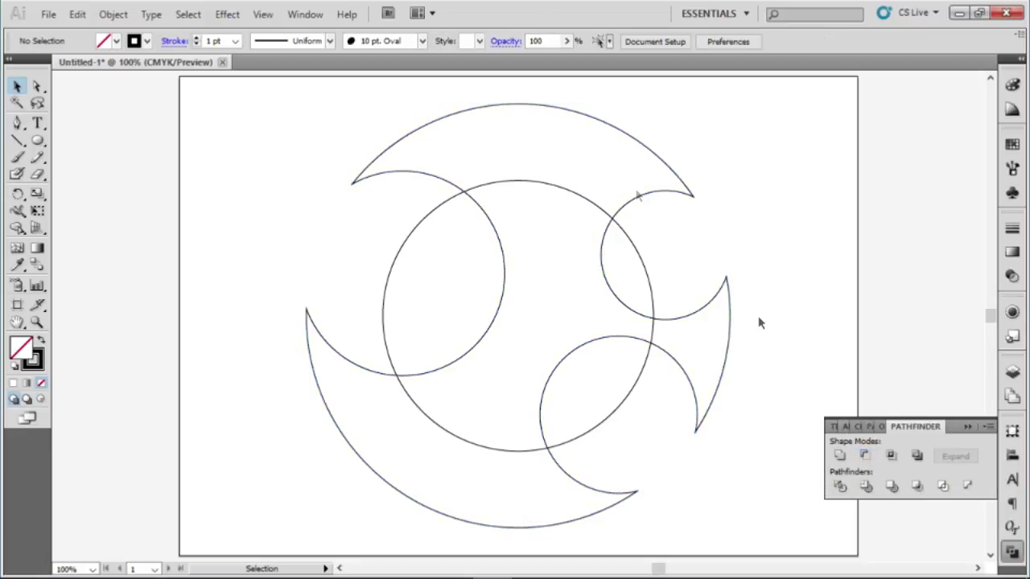
Apply a radial gradient fill to the central circle.
left_click(586, 207)
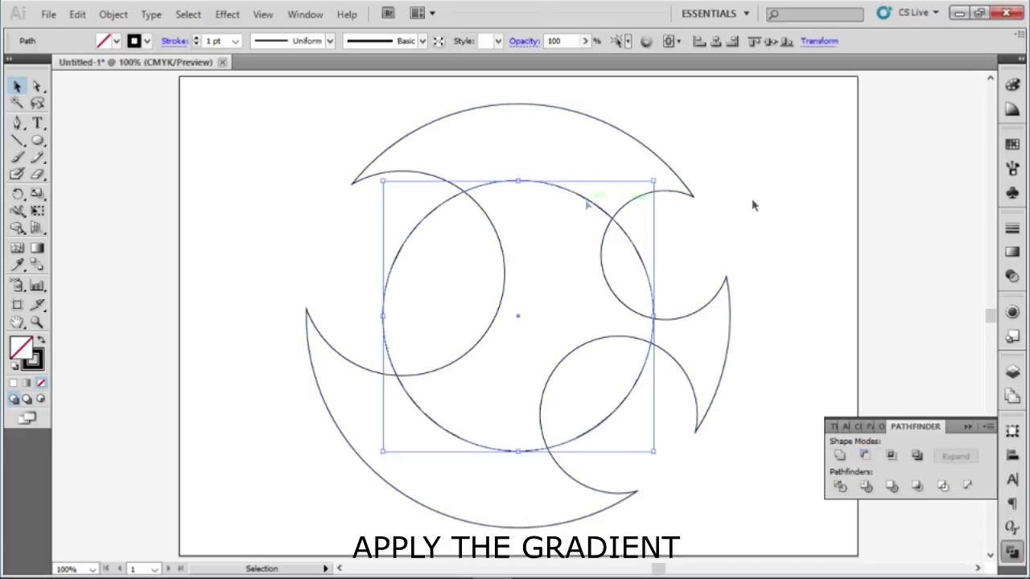
left_click(1012, 254)
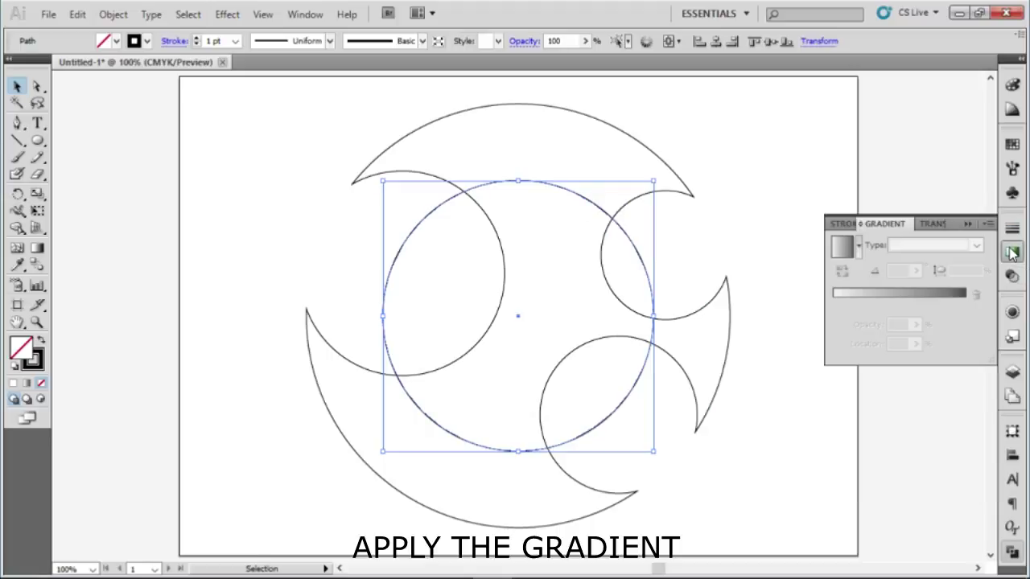
left_click(843, 246)
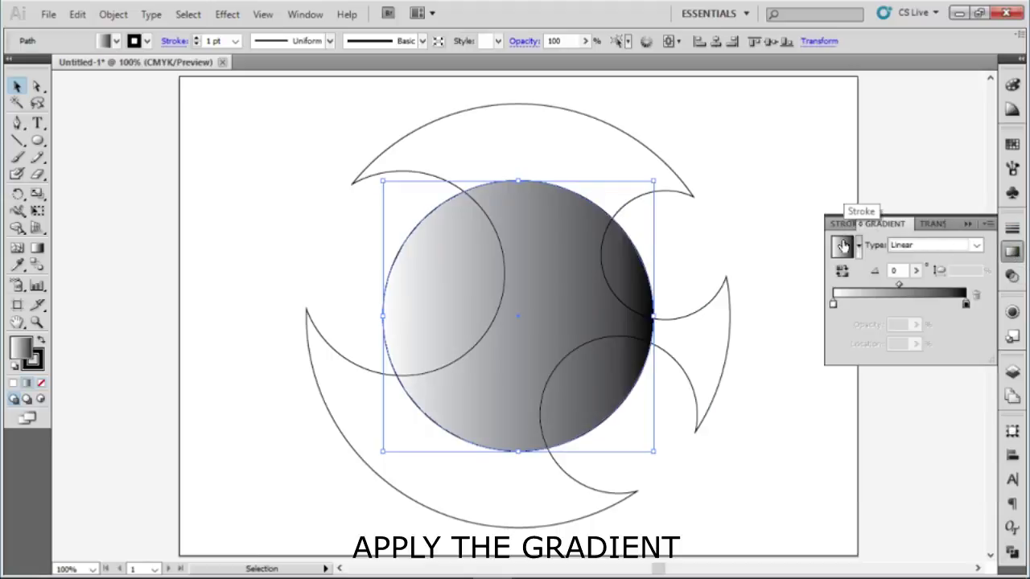
left_click(976, 245)
left_click(945, 262)
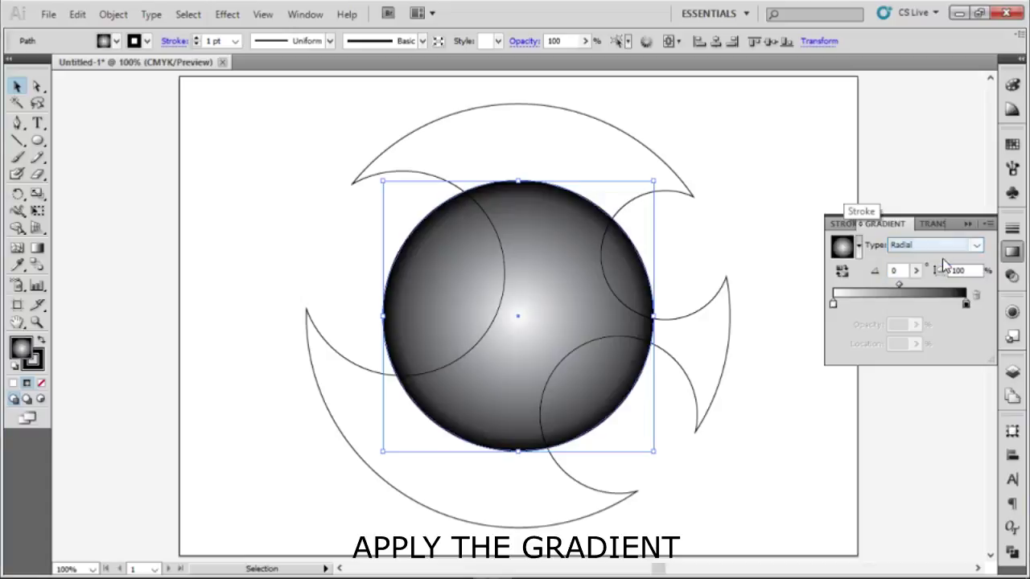
Set the gradient stops to cyan at the centre and deep blue at the edge.
double_click(967, 306)
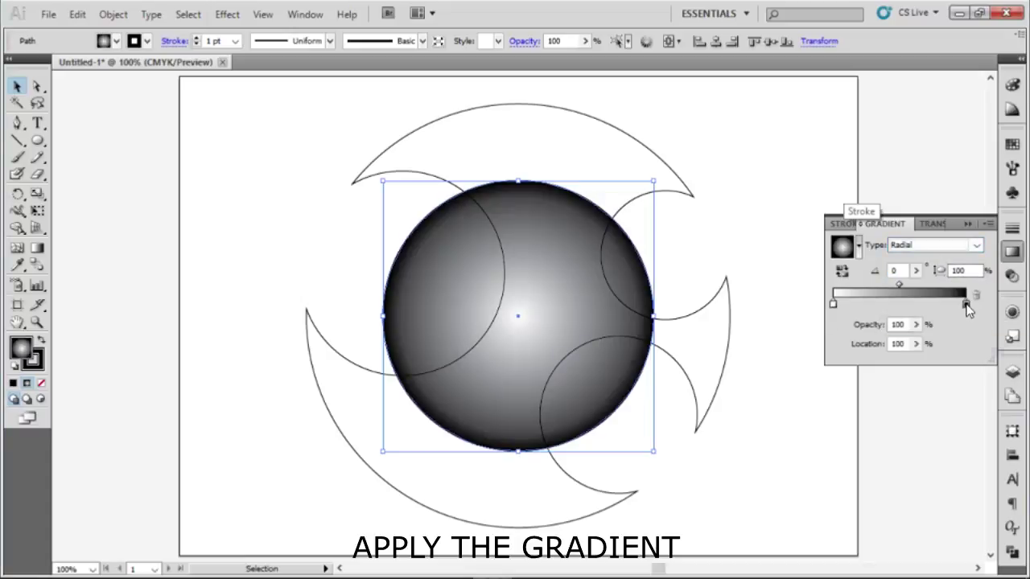
left_click(916, 343)
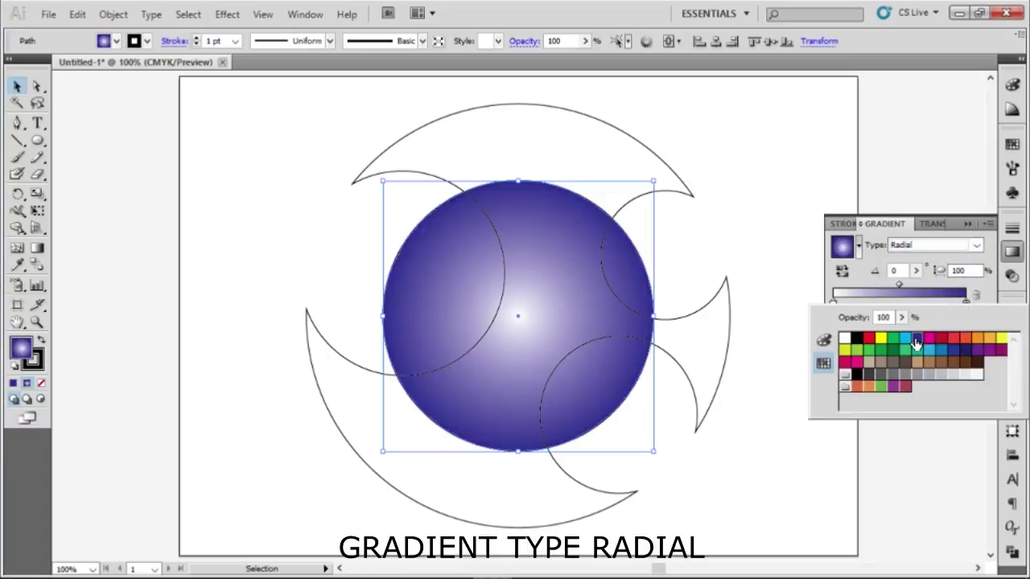
left_click(997, 303)
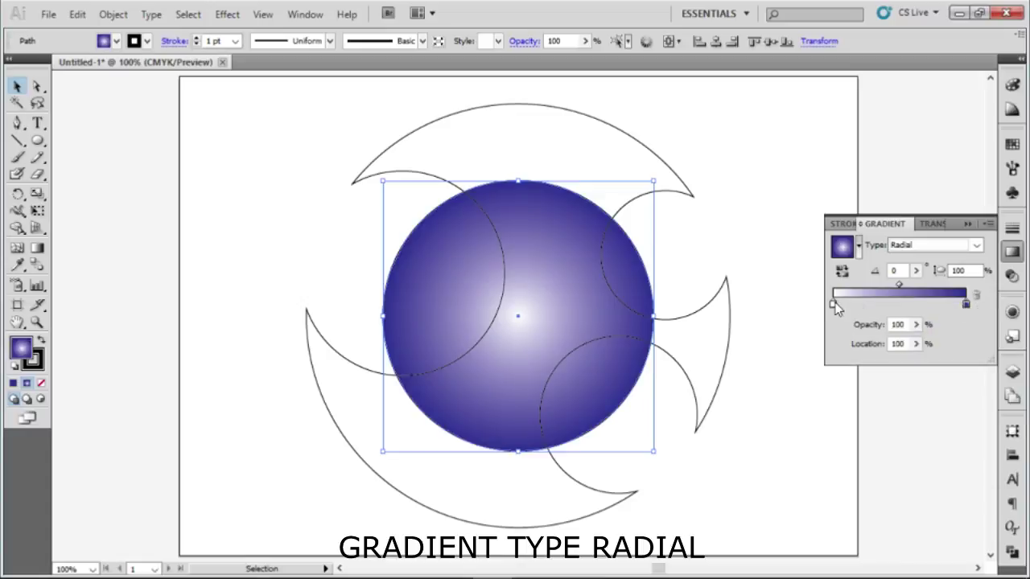
double_click(833, 304)
left_click(903, 339)
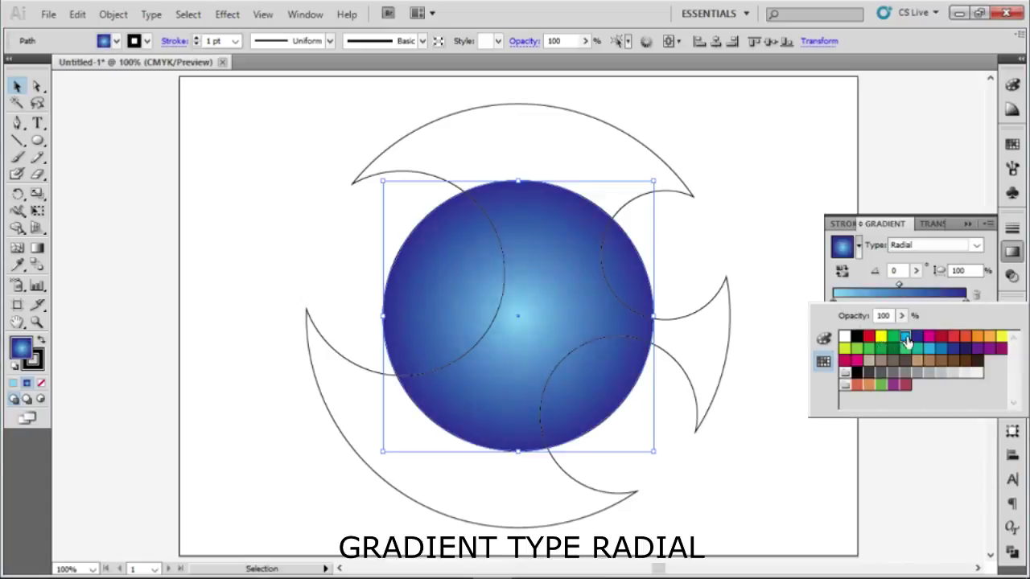
left_click(995, 297)
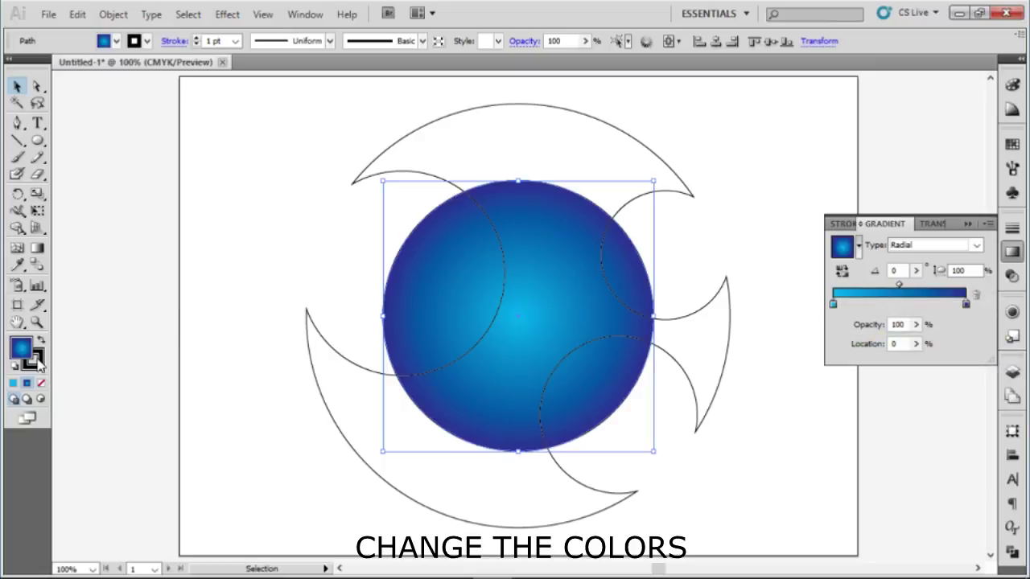
Set the blue circle's stroke to None and reselect it.
key("F6")
left_click(41, 384)
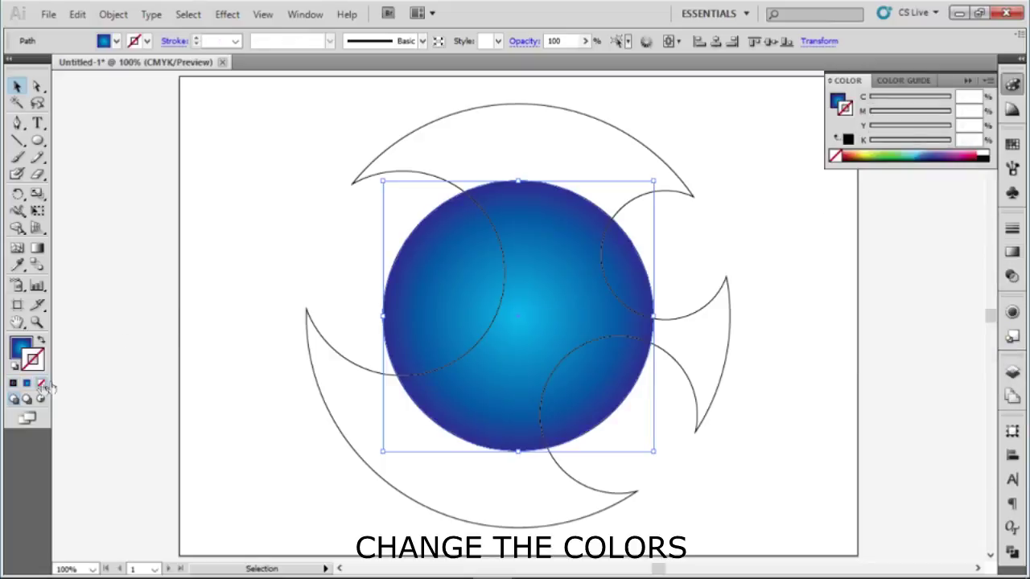
left_click(308, 168)
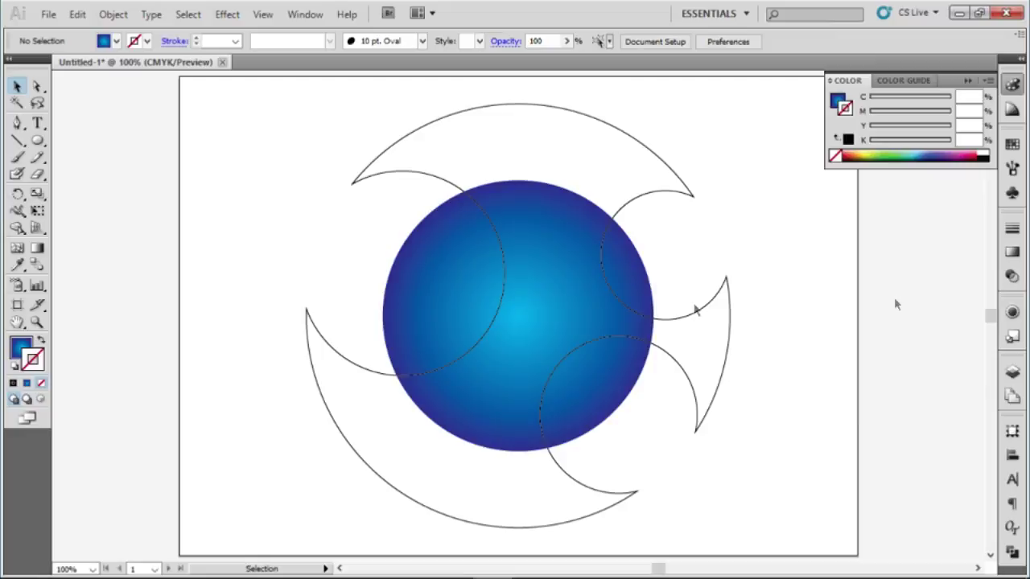
left_click(588, 287)
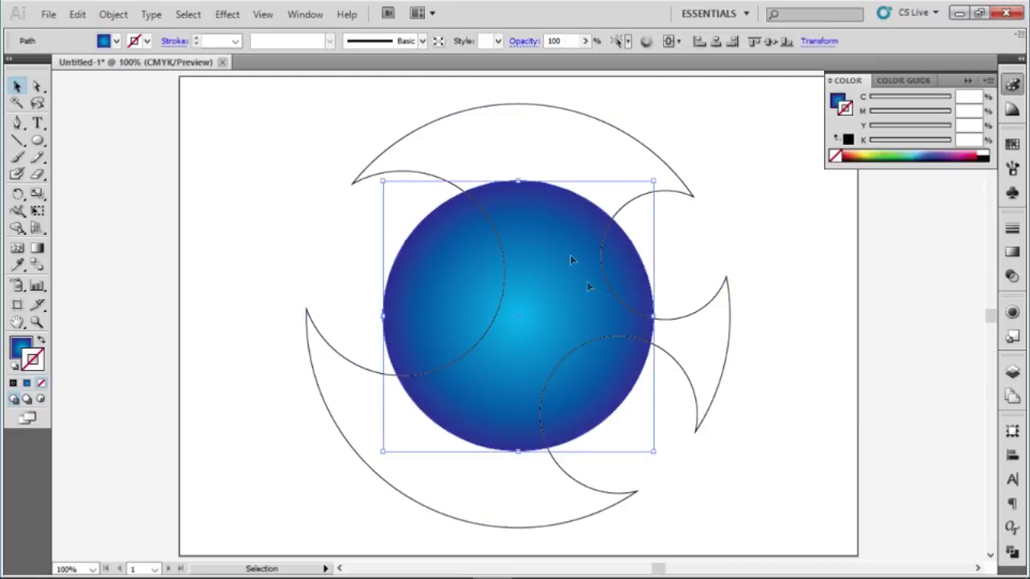
left_click(78, 13)
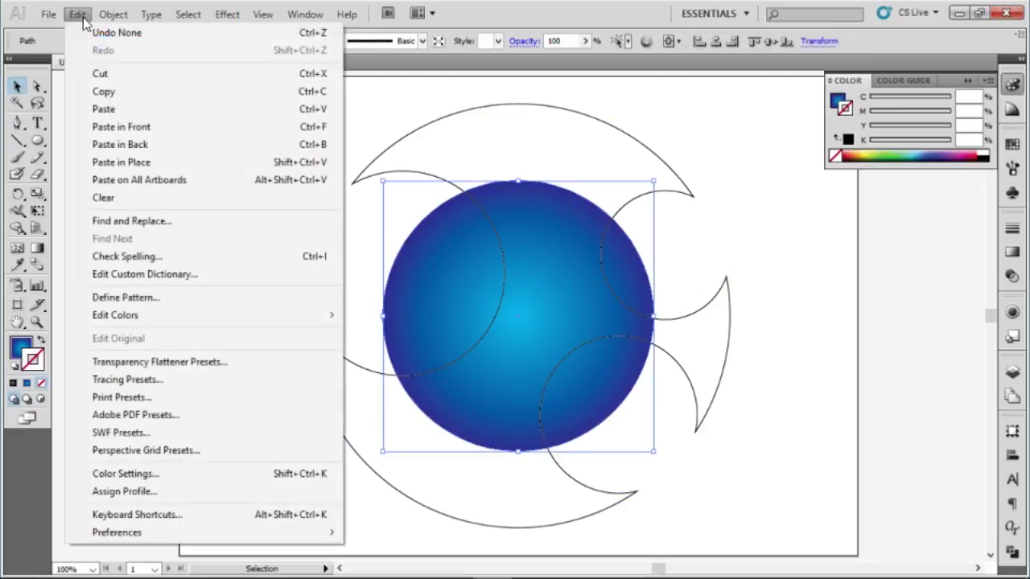
Paste a copy of the blue circle in place and scale it to about 94 mm, offset up-left.
left_click(115, 92)
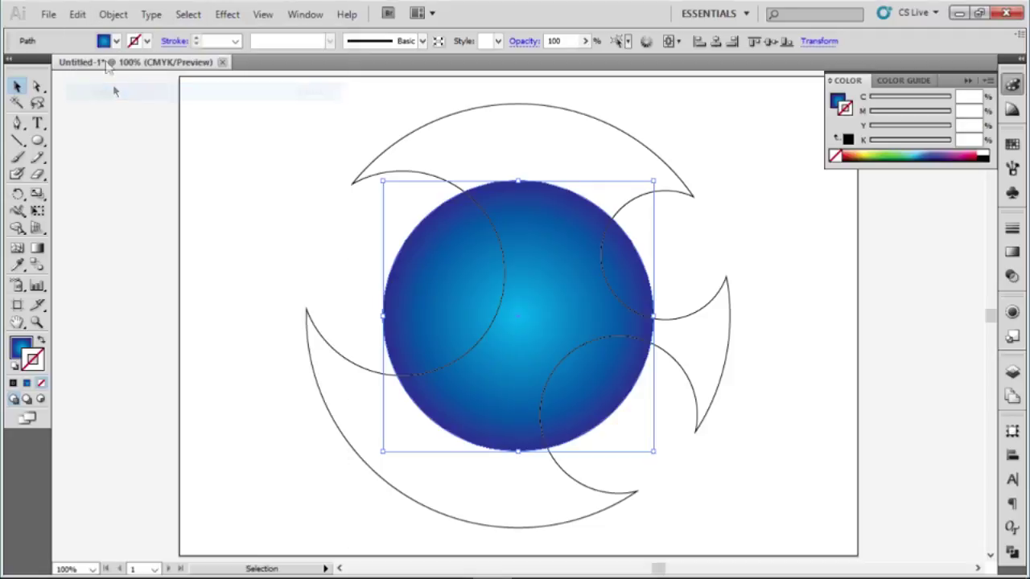
left_click(80, 15)
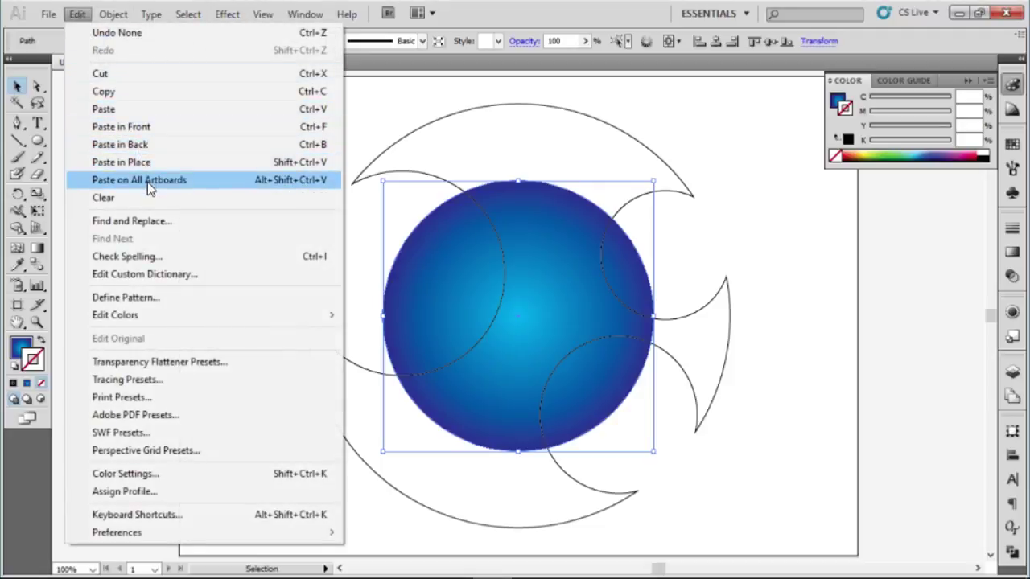
left_click(293, 163)
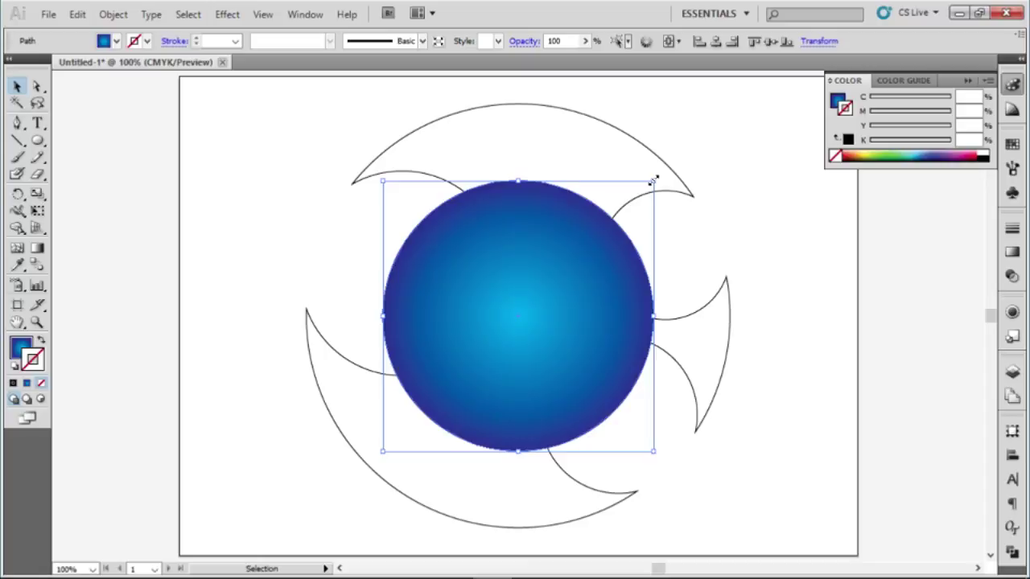
key("shift")
left_click_drag(654, 180, 636, 197)
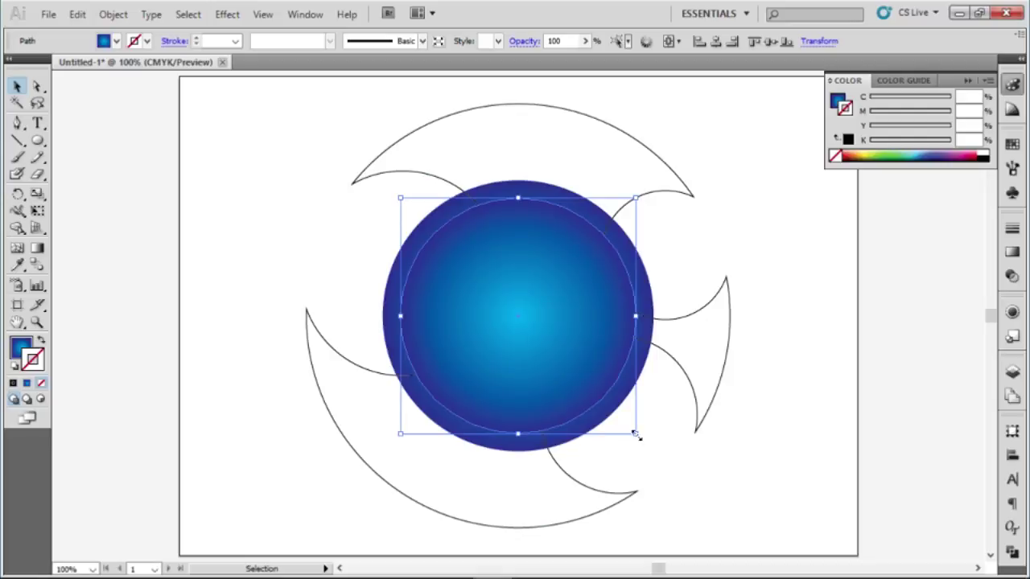
left_click_drag(635, 435, 583, 399)
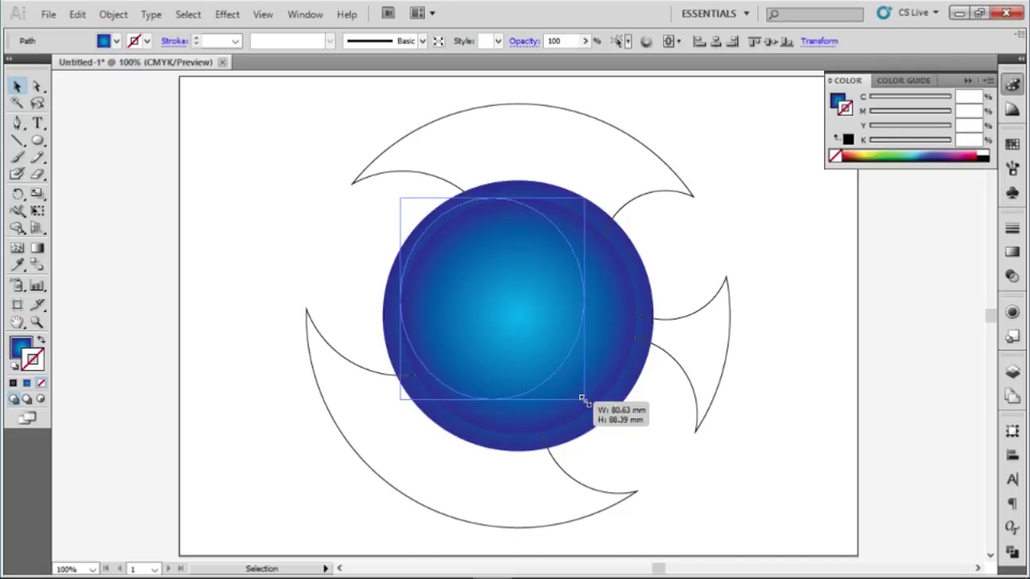
left_click_drag(583, 399, 614, 424)
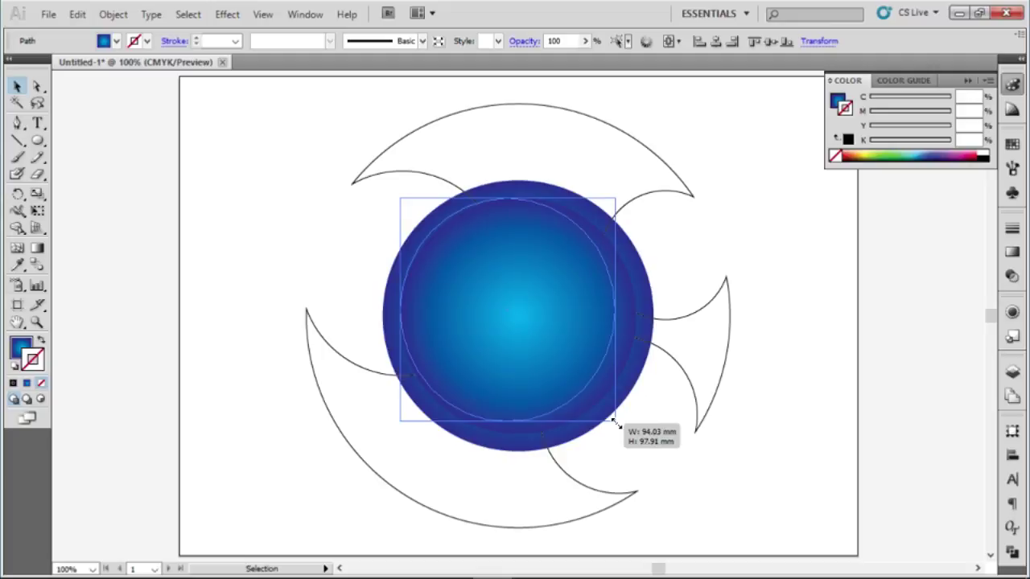
left_click_drag(613, 422, 616, 410)
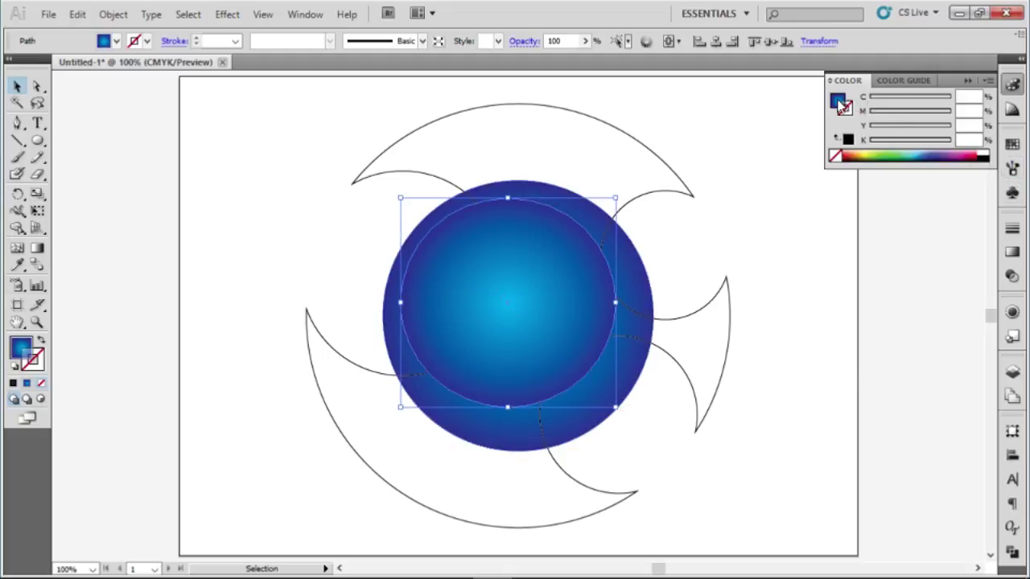
left_click(1012, 255)
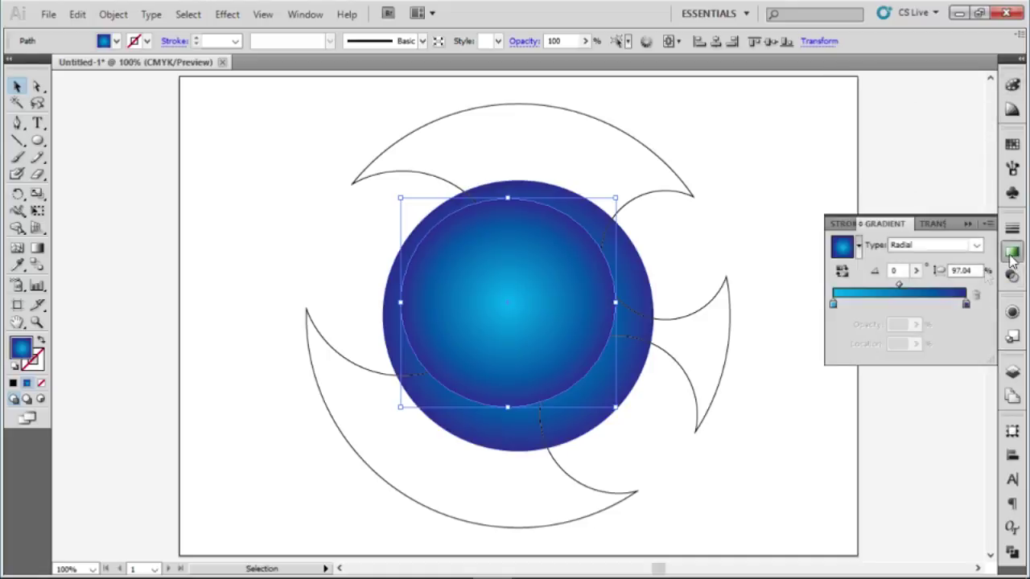
Set both gradient stops of the smaller circle to white.
left_click(966, 305)
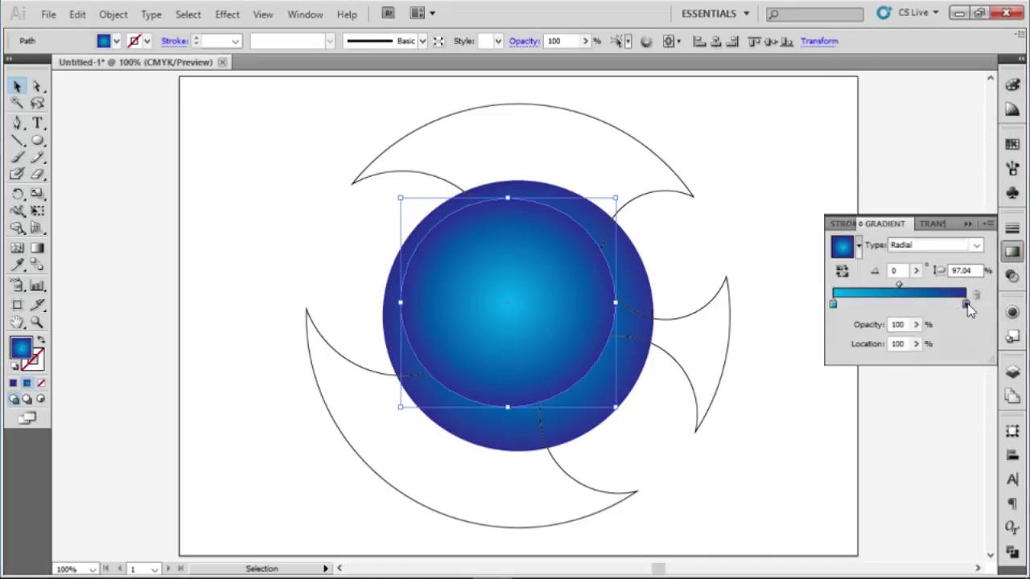
double_click(966, 305)
left_click(845, 339)
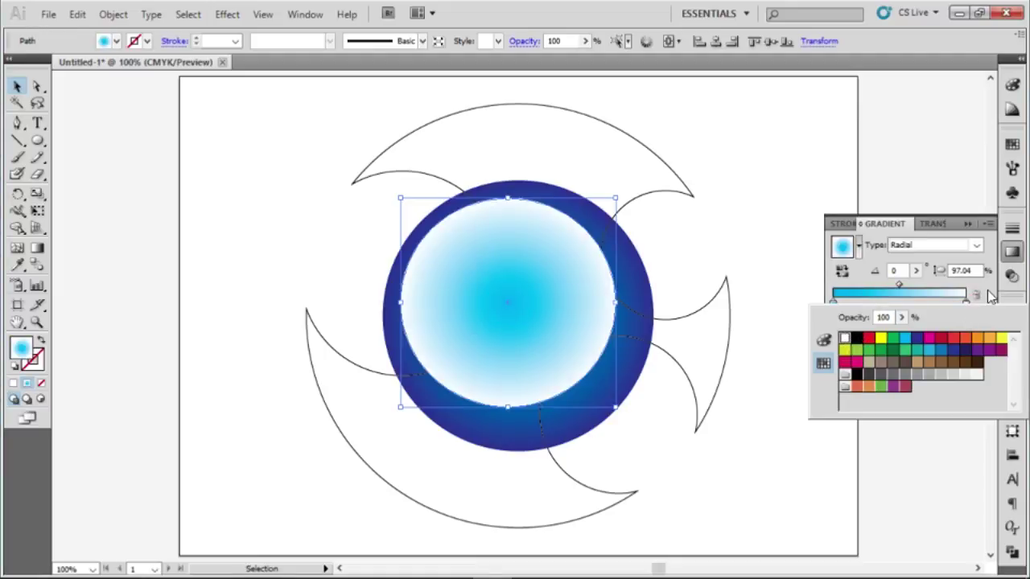
left_click(984, 297)
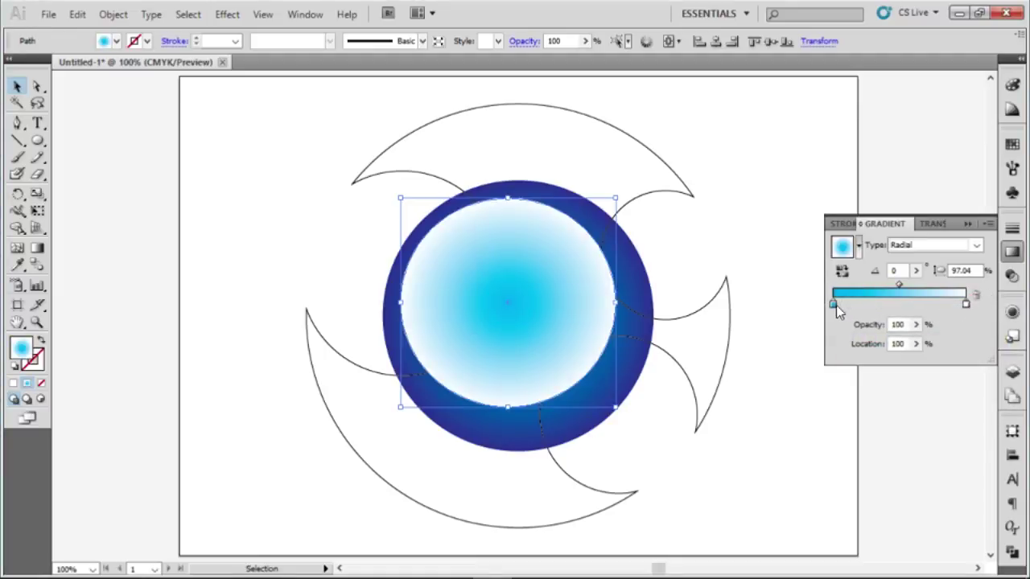
double_click(835, 304)
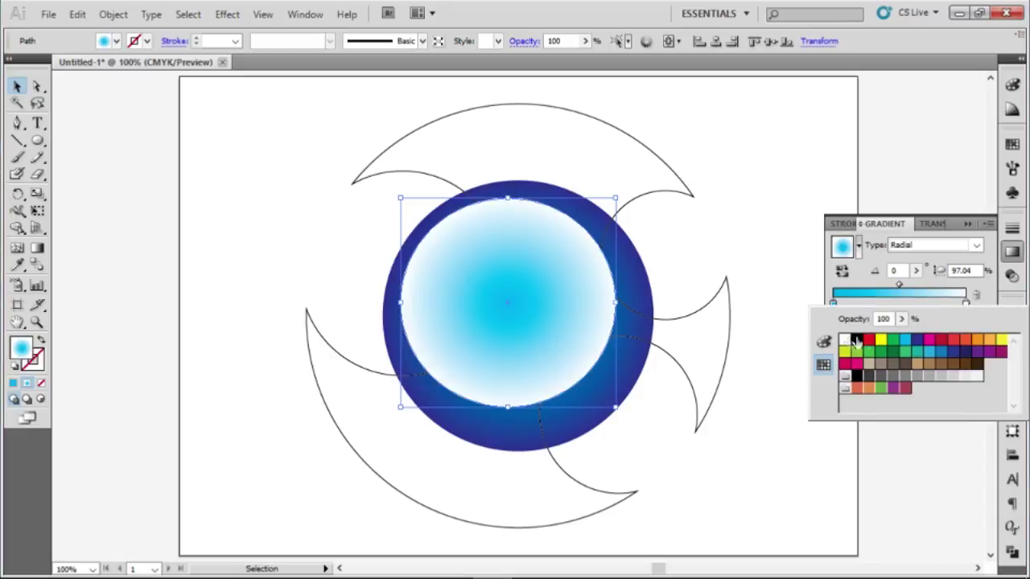
left_click(844, 341)
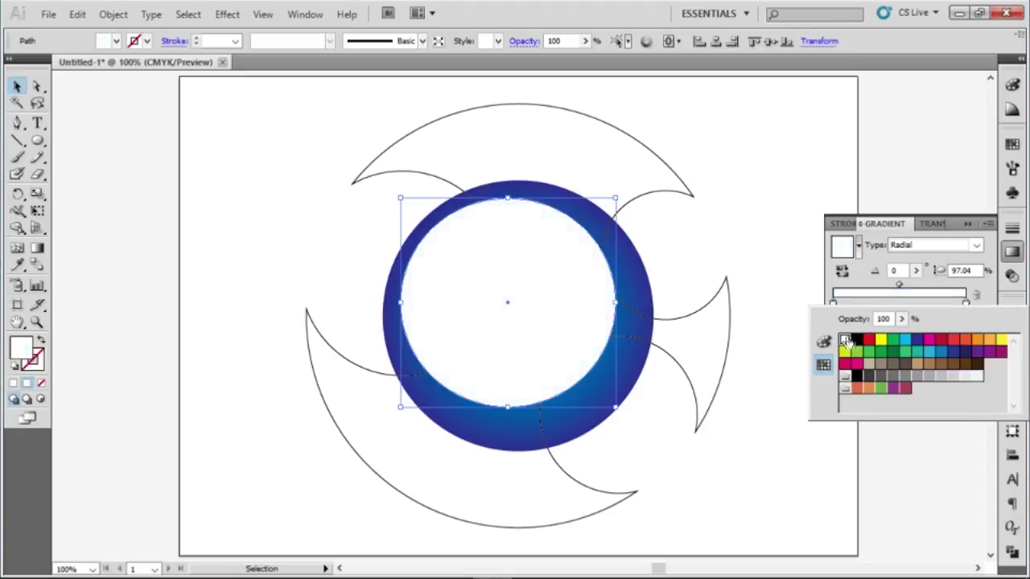
left_click(990, 296)
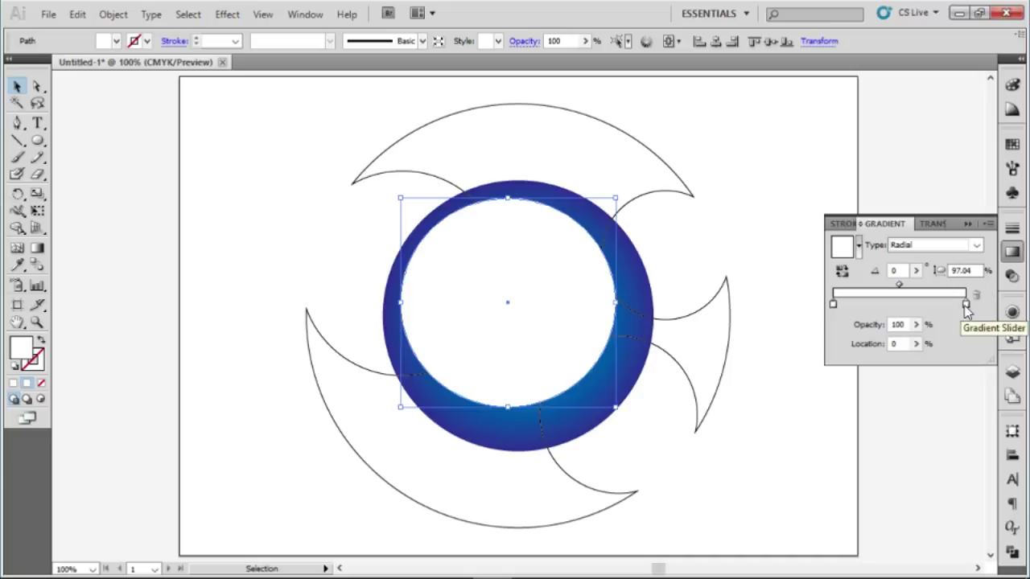
Give the outer gradient stop 0% opacity.
left_click(967, 305)
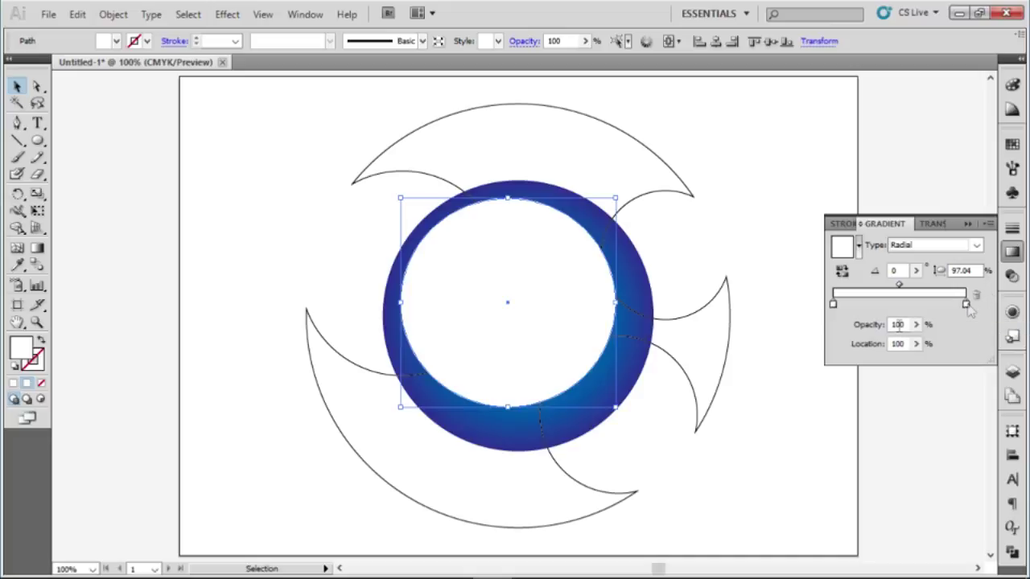
left_click(859, 325)
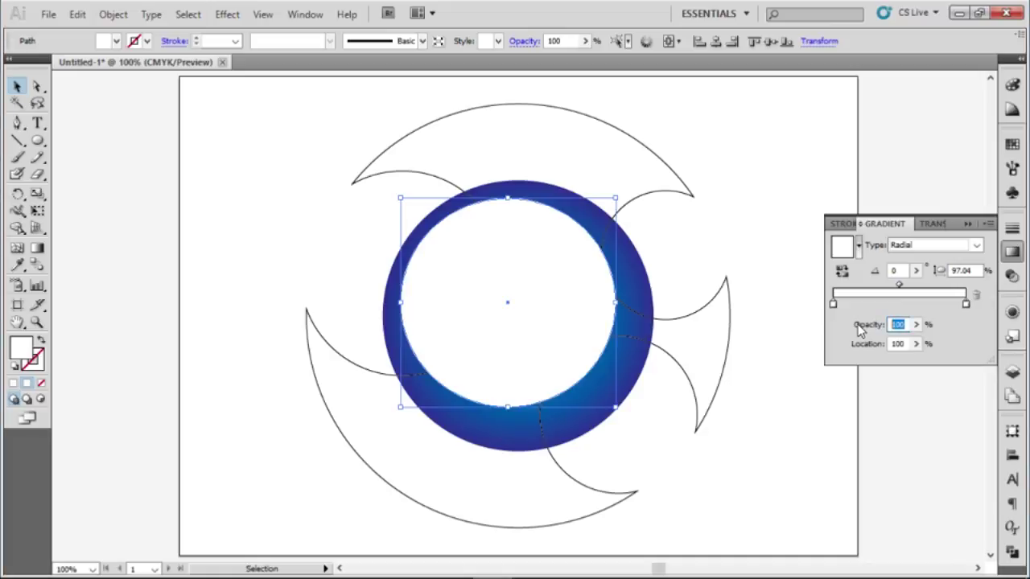
type("0")
key("Return")
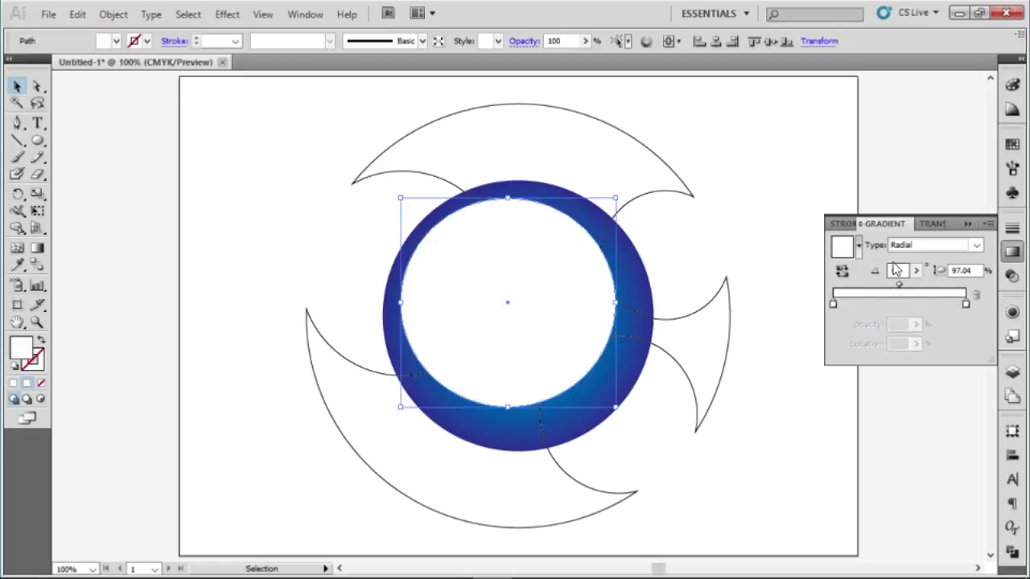
Switch the highlight gradient to linear with its far stop at 0% opacity.
left_click(977, 245)
left_click(931, 272)
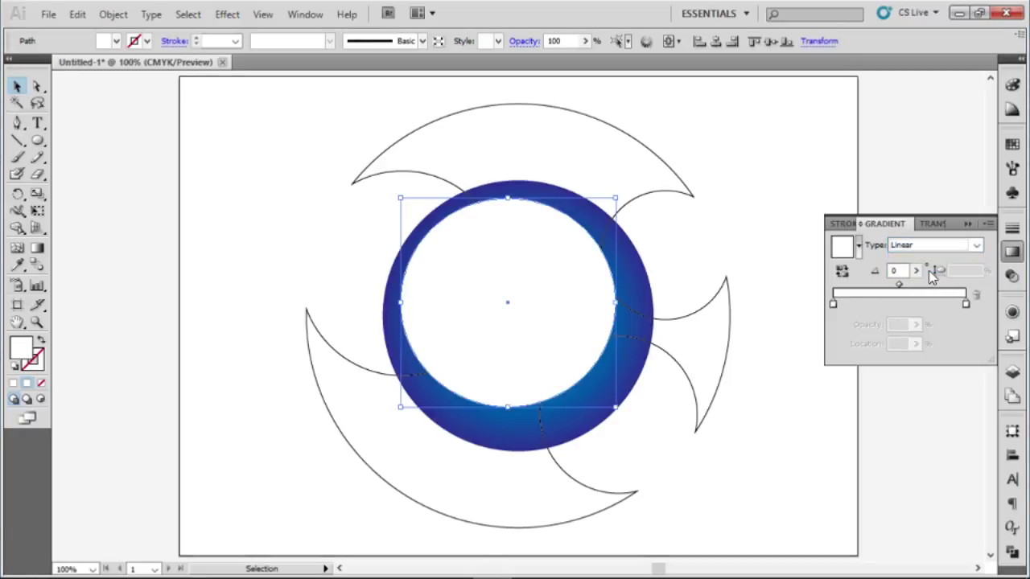
left_click(967, 305)
left_click(901, 326)
double_click(908, 326)
type("0")
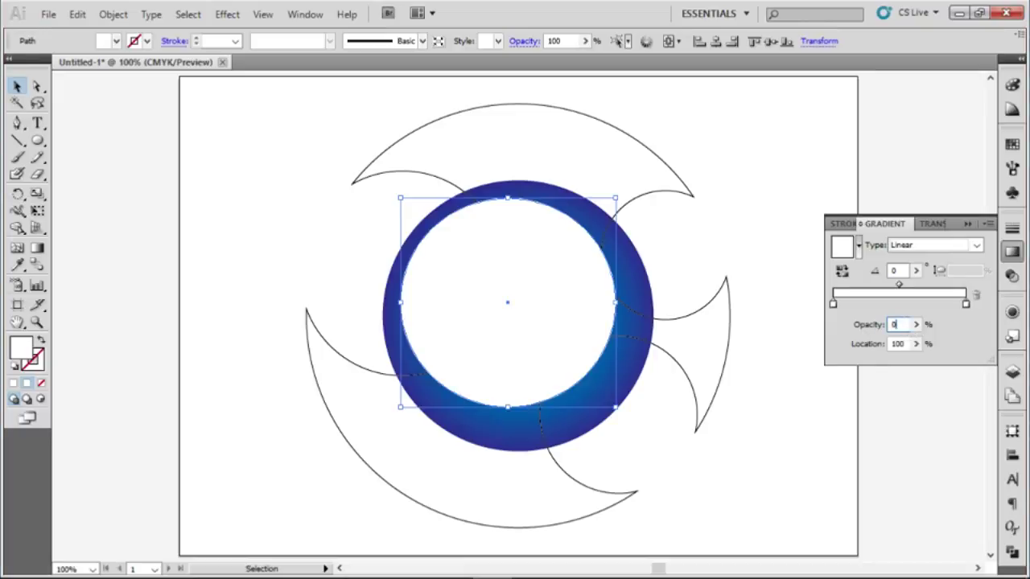
key("Return")
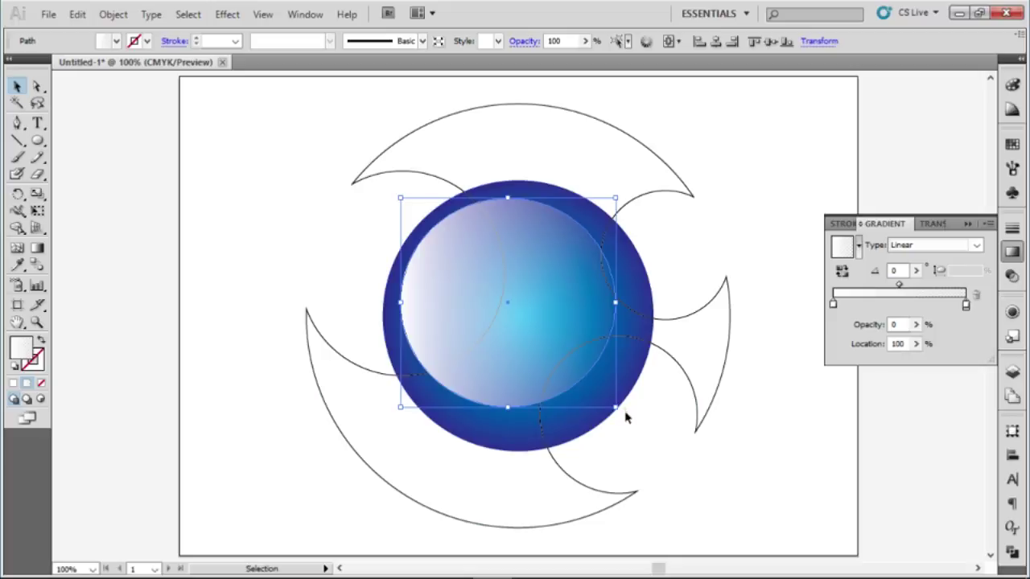
Tilt the inner highlight to about -32° and move its gradient midpoint to about 18%.
left_click_drag(620, 410, 551, 478)
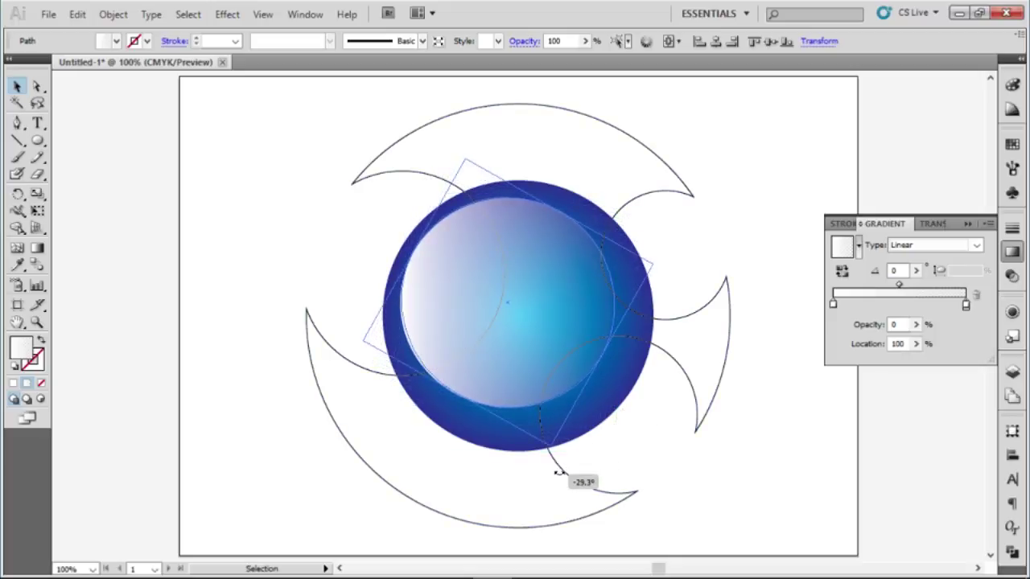
left_click_drag(551, 478, 551, 483)
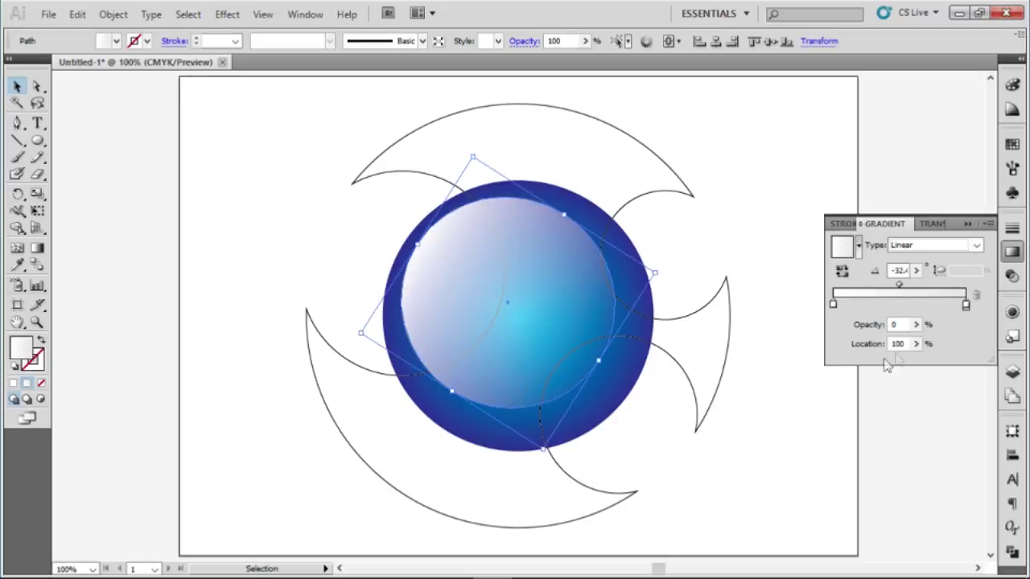
left_click_drag(898, 287, 858, 288)
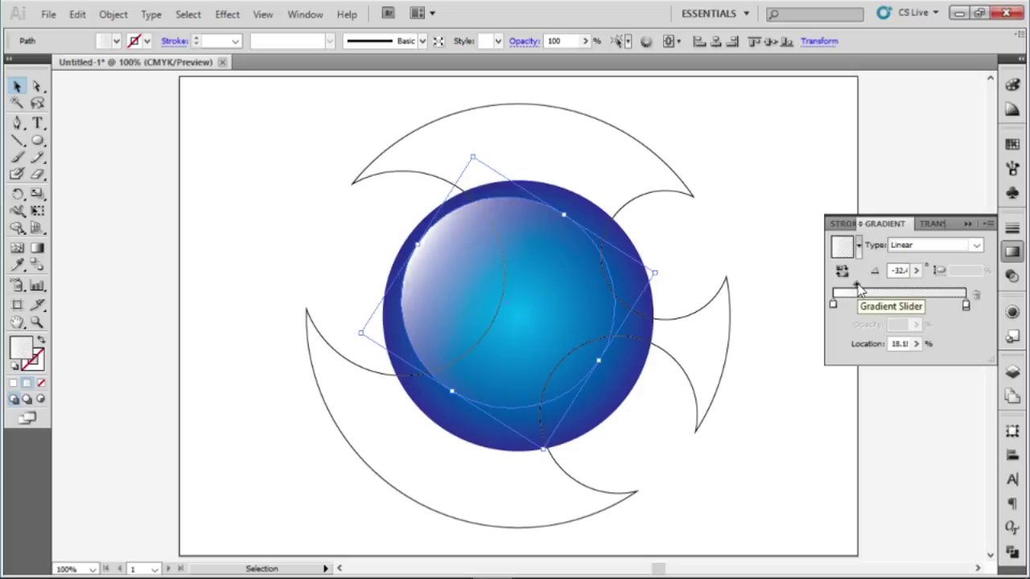
left_click(756, 162)
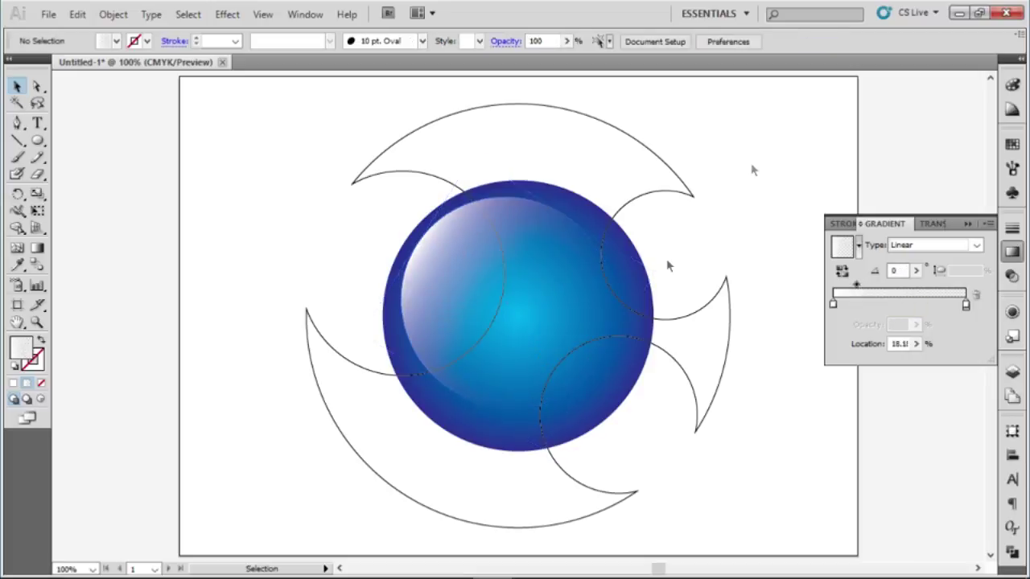
Lower the highlight gradient's white stop to 82% opacity.
left_click(441, 270)
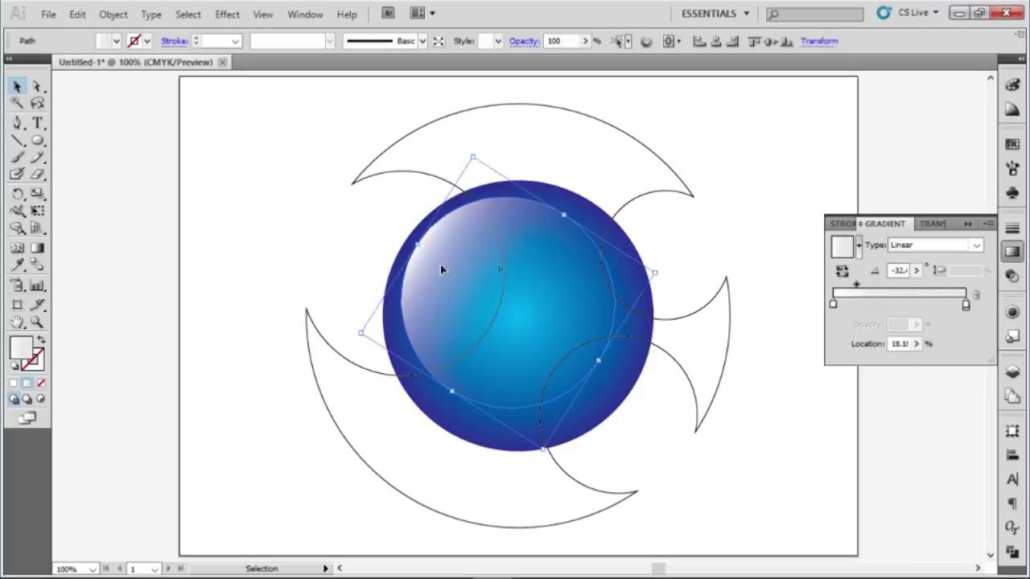
double_click(833, 305)
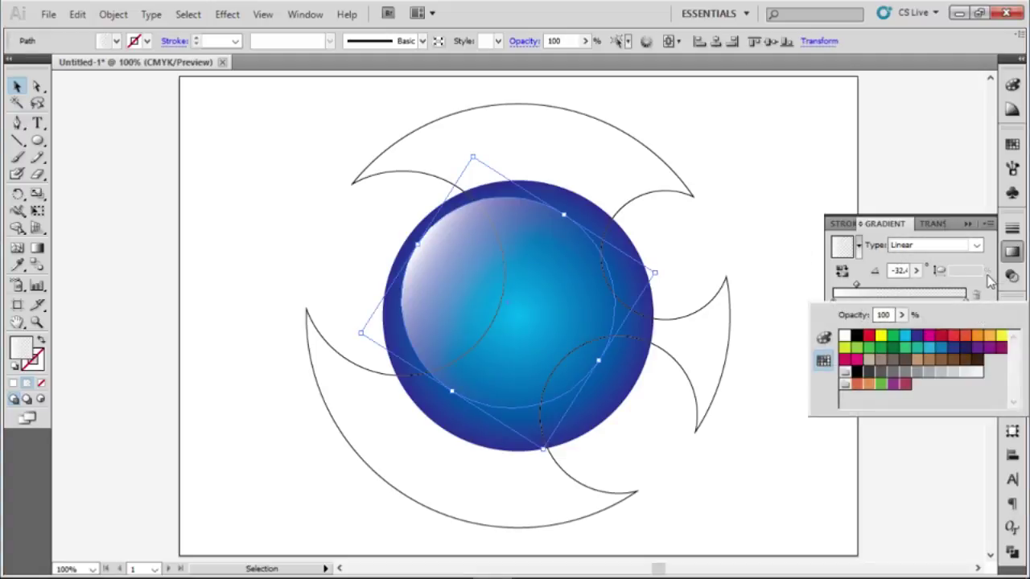
left_click(994, 291)
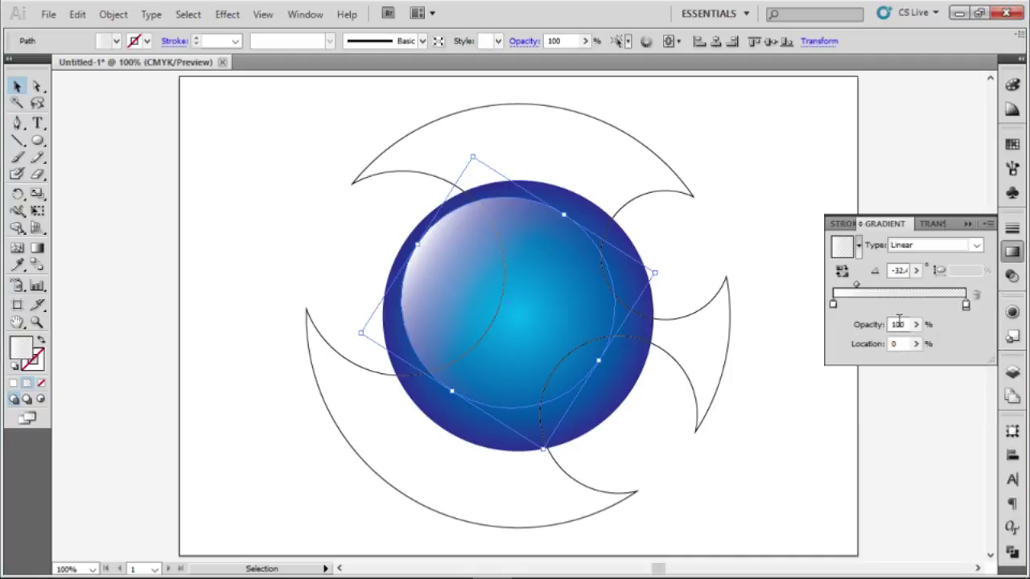
left_click(916, 324)
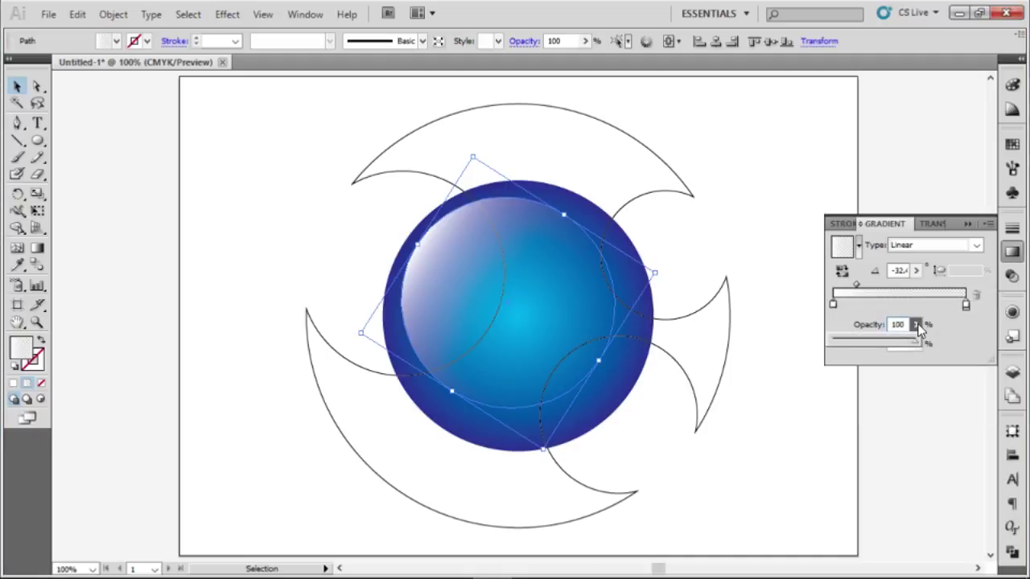
left_click_drag(905, 344, 901, 345)
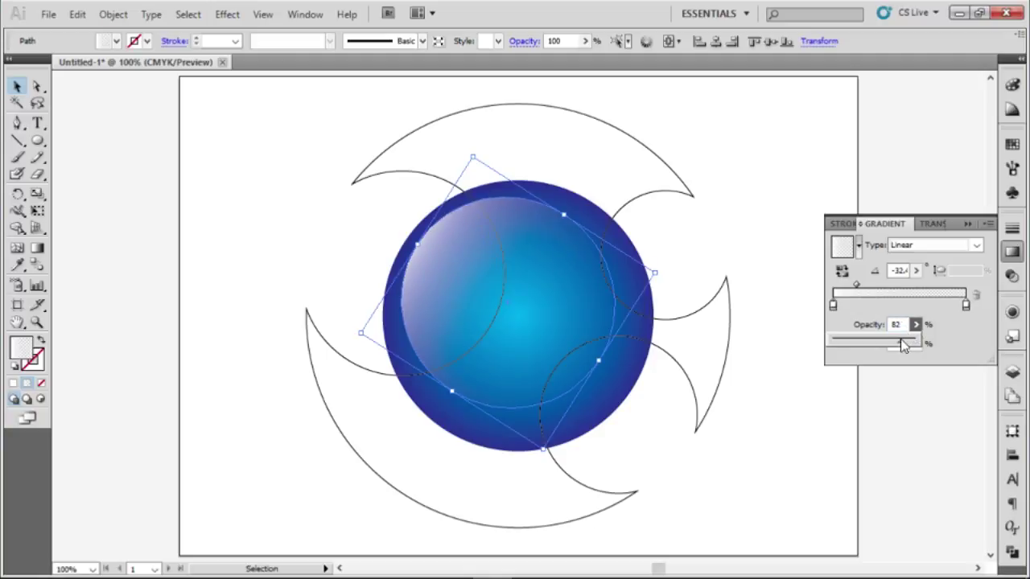
left_click(767, 172)
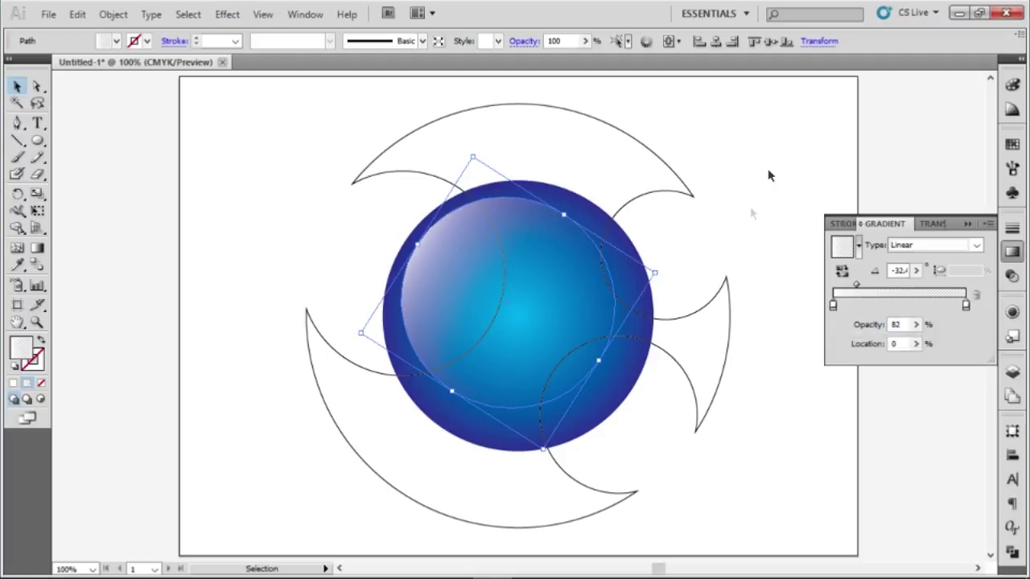
Select the inner highlight circle together with the blue sphere.
left_click(781, 161)
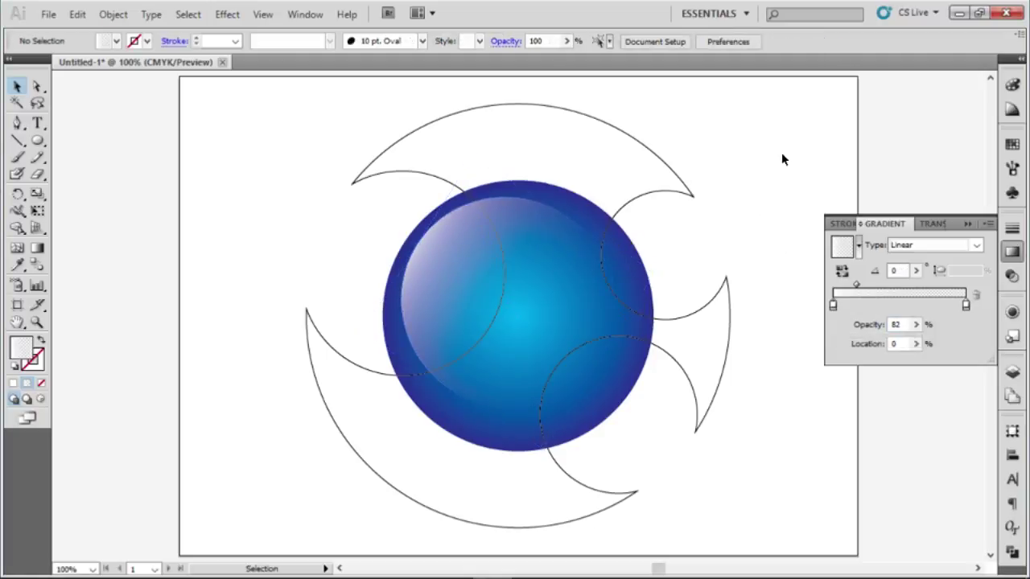
left_click(555, 260)
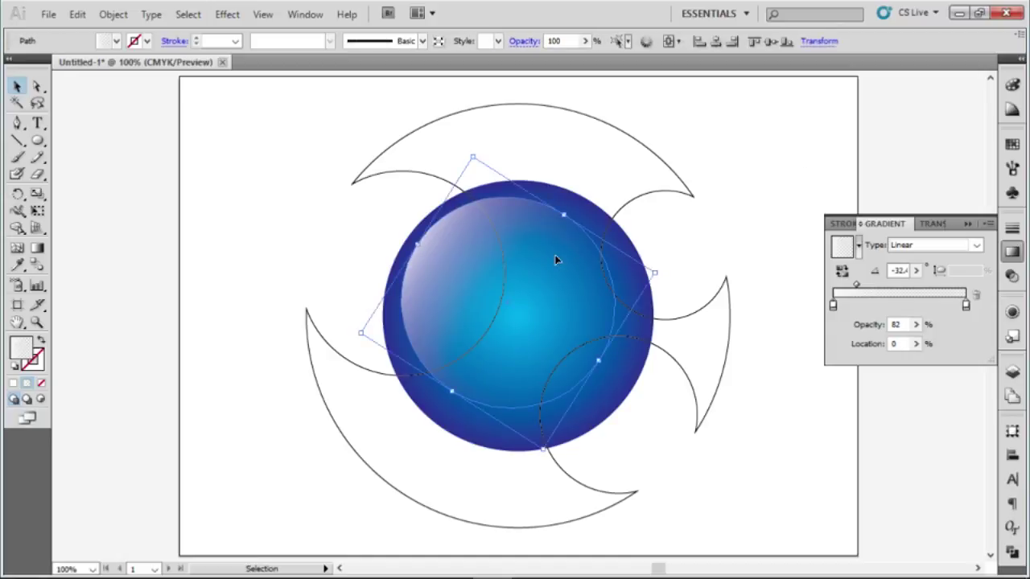
left_click(581, 212, "shift")
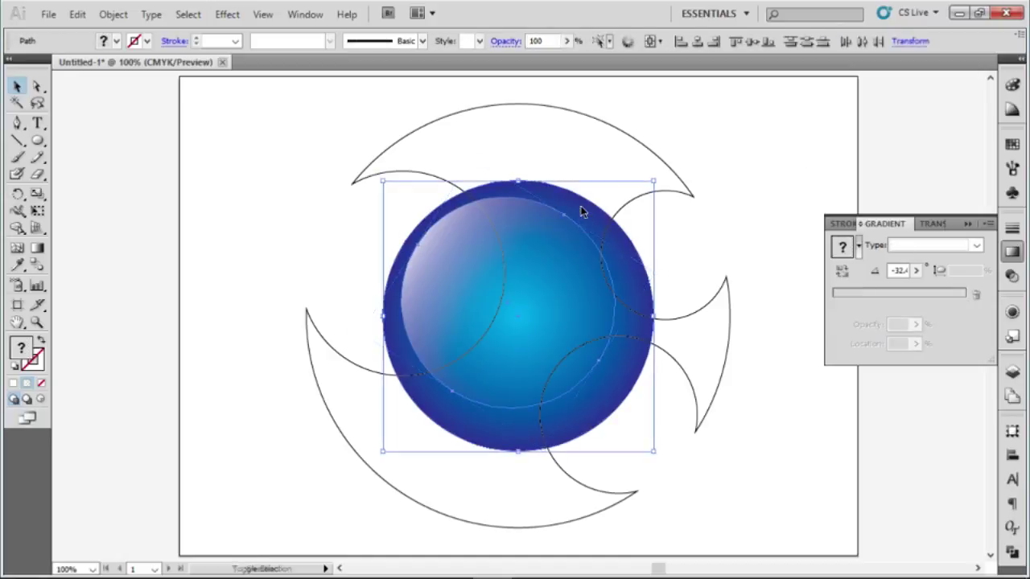
Group the highlight circle and blue sphere into one object, then deselect.
right_click(582, 211)
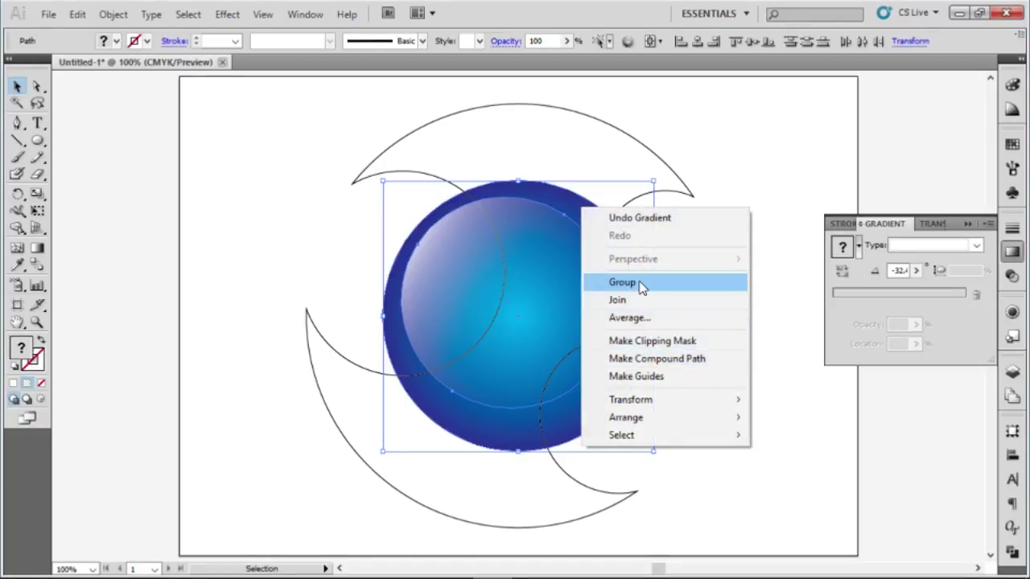
left_click(642, 285)
right_click(569, 239)
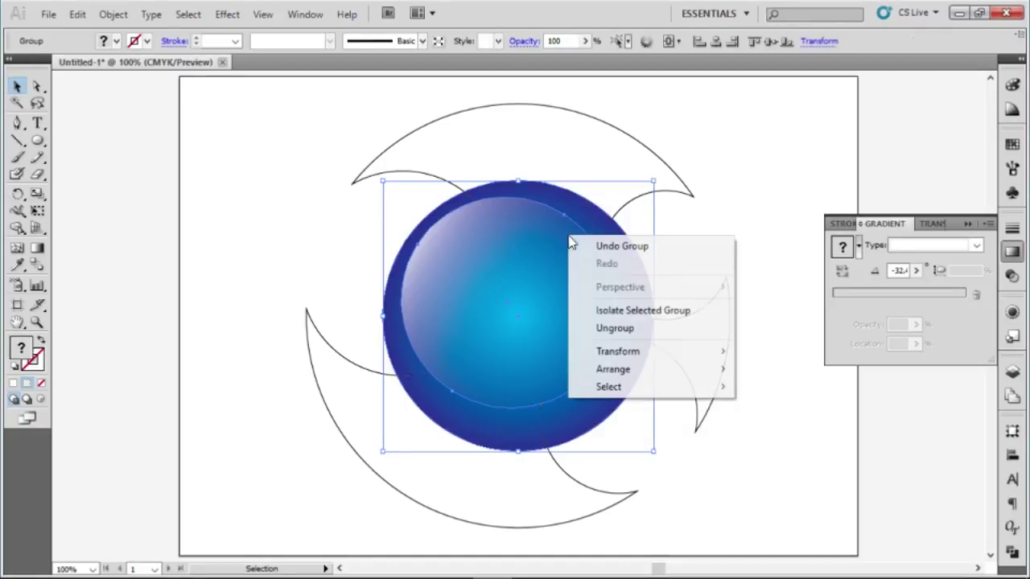
left_click(809, 176)
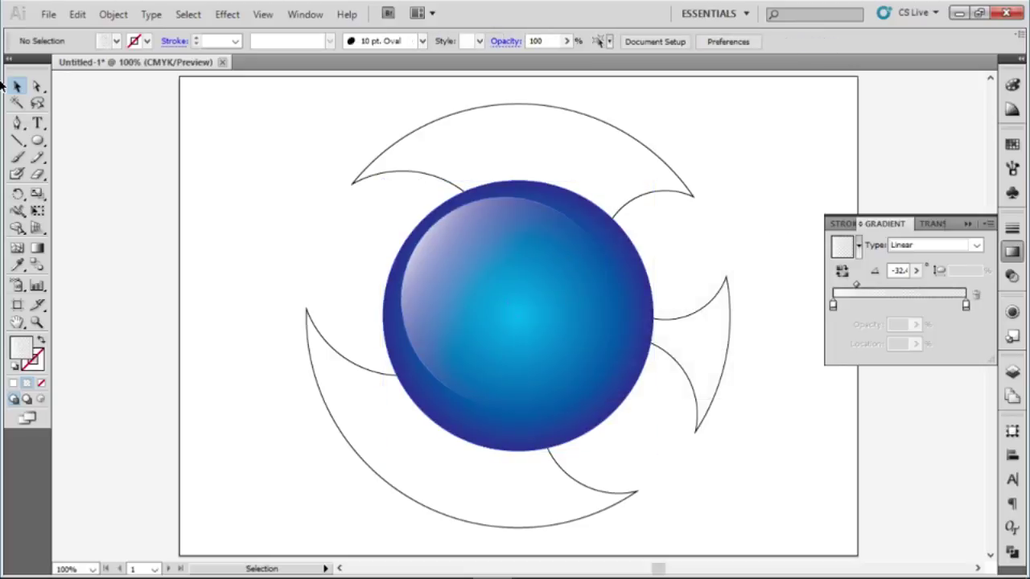
With Direct Selection, move the highlight gradient midpoint to 13% and adjust the circle's position.
left_click(37, 87)
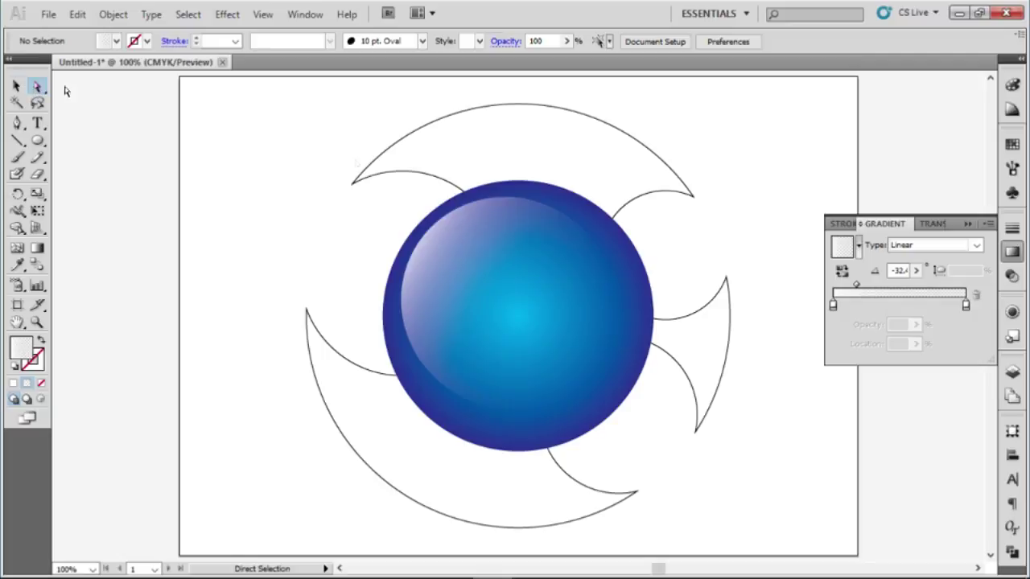
left_click(497, 258)
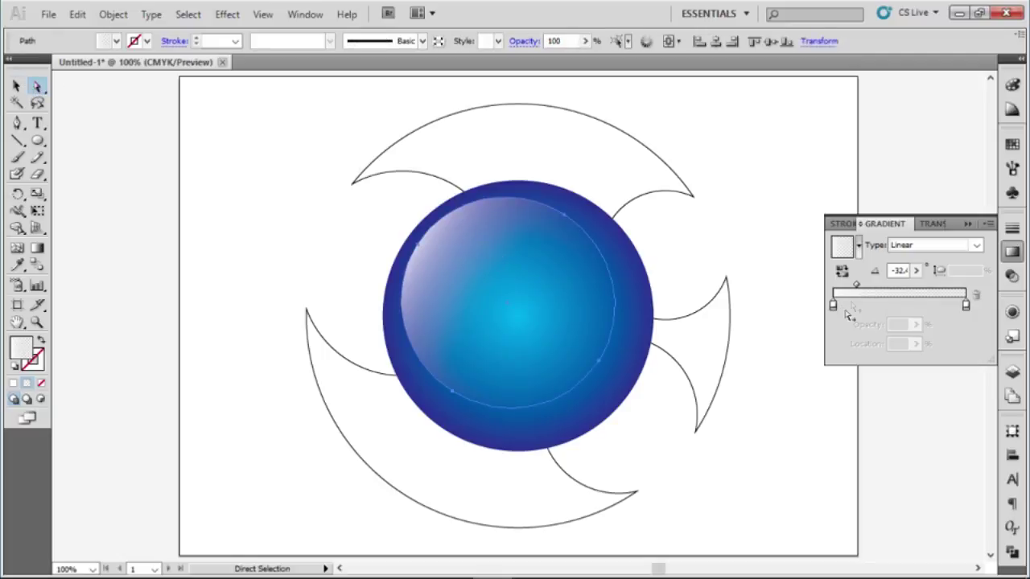
left_click_drag(860, 293, 845, 289)
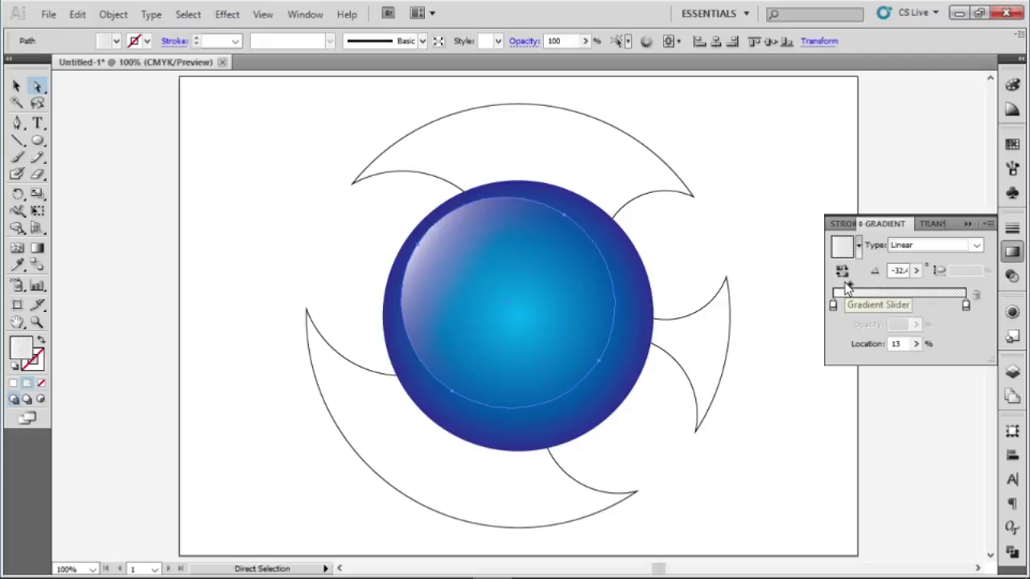
left_click(751, 221)
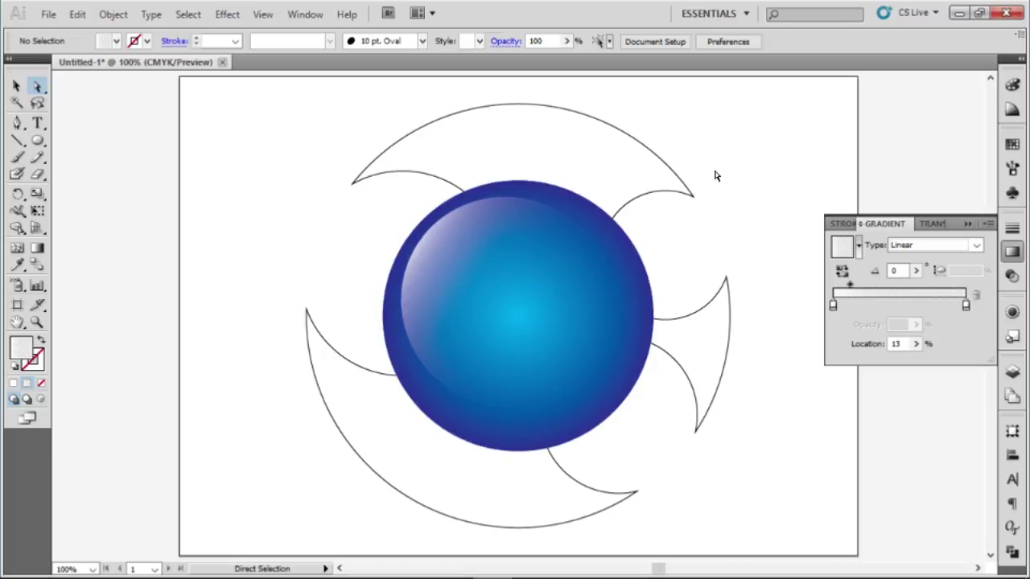
left_click(556, 349)
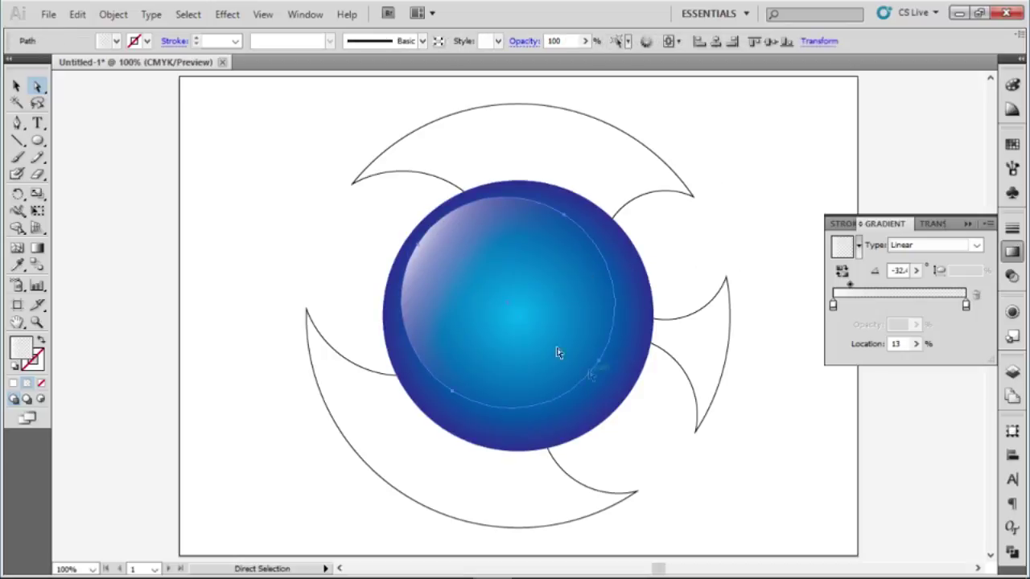
left_click(599, 366)
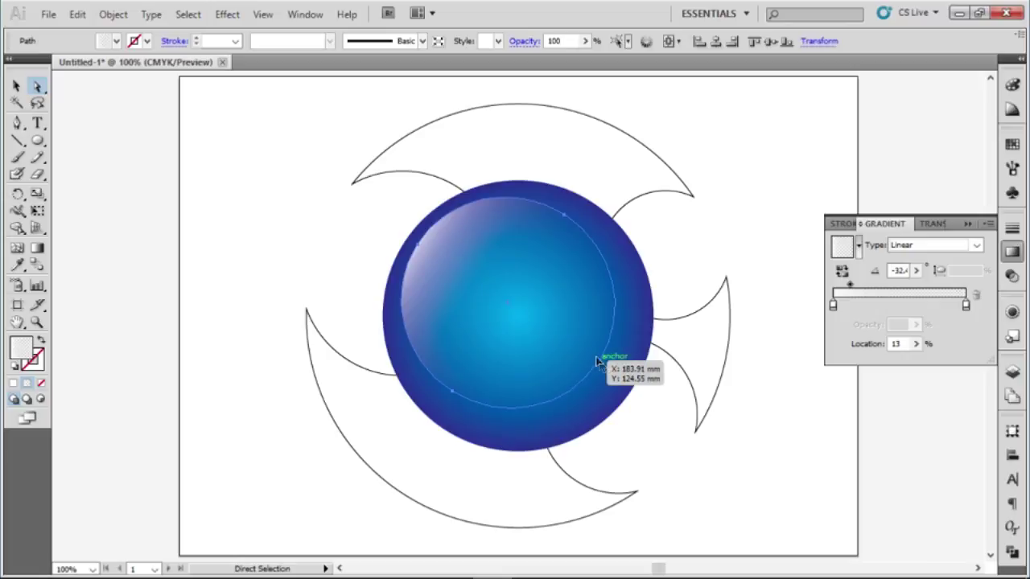
left_click_drag(597, 361, 577, 349)
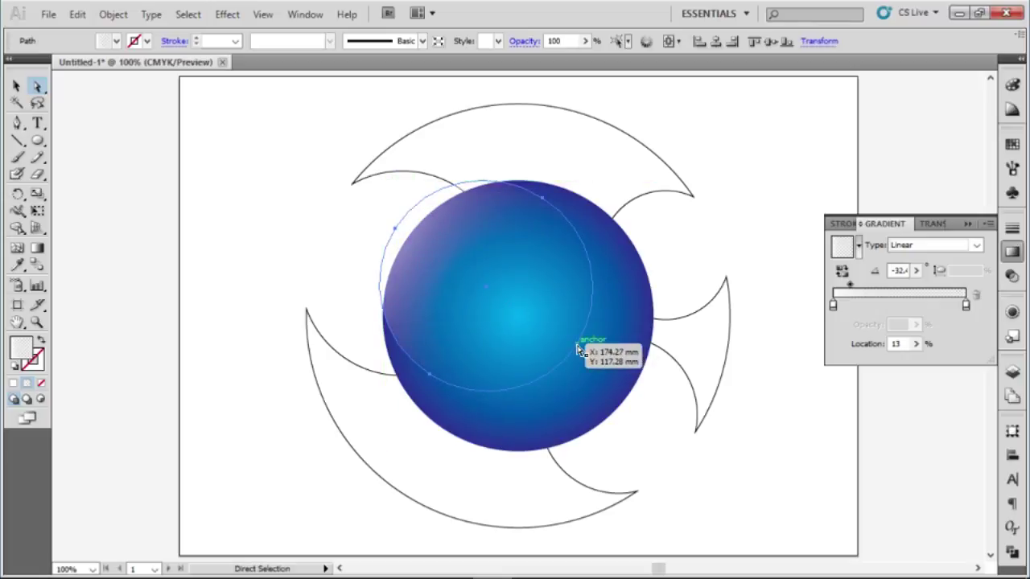
left_click_drag(577, 349, 579, 347)
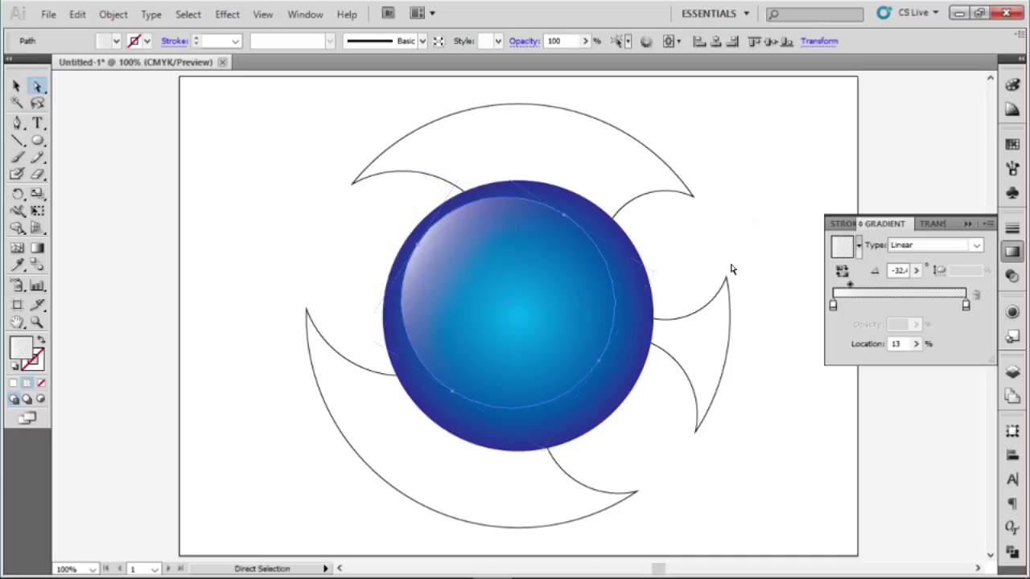
Lower the highlight's white gradient stop to 71% opacity.
left_click(754, 194)
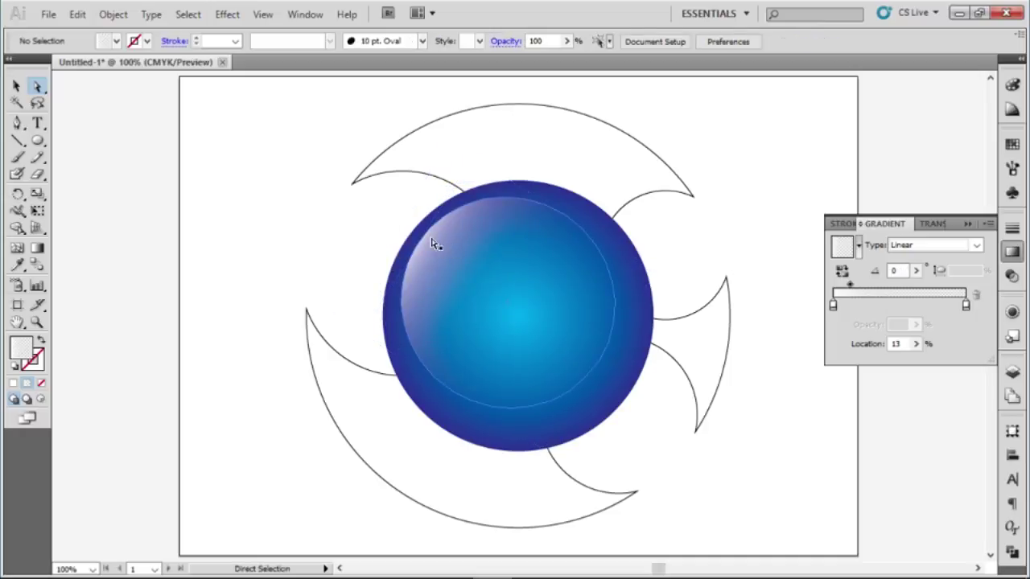
left_click(461, 251)
left_click(833, 306)
left_click(916, 324)
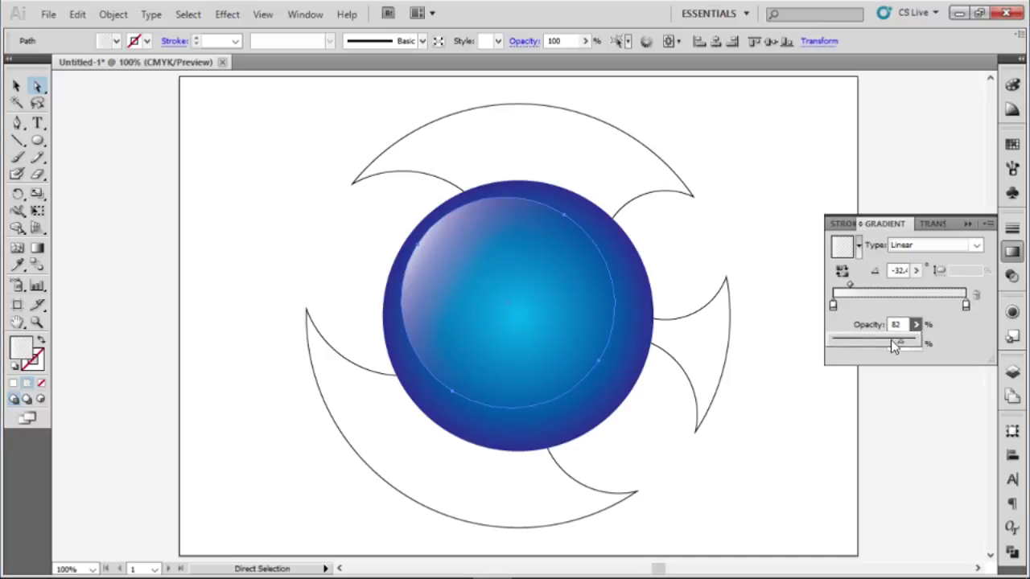
left_click(891, 339)
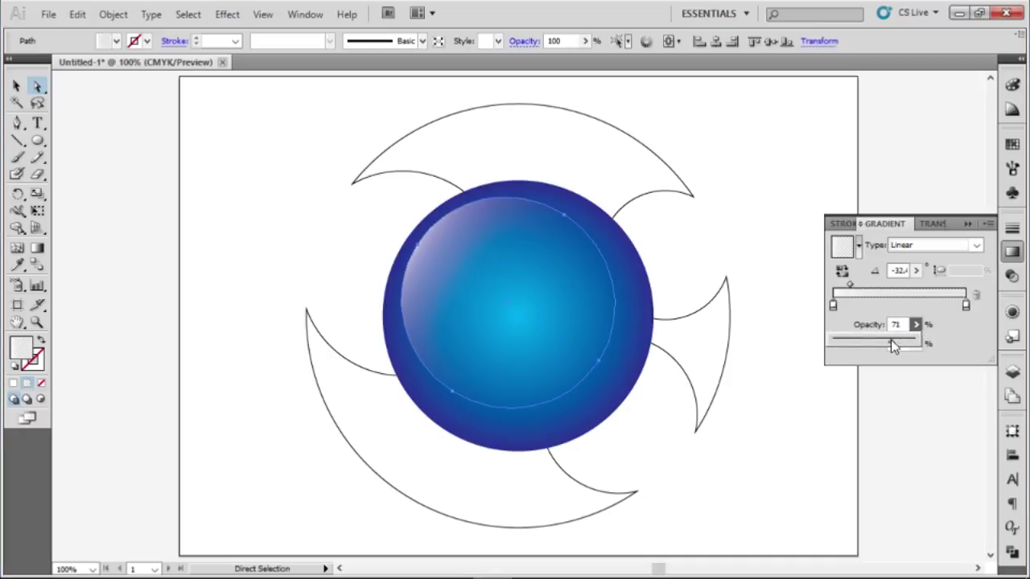
left_click(753, 172)
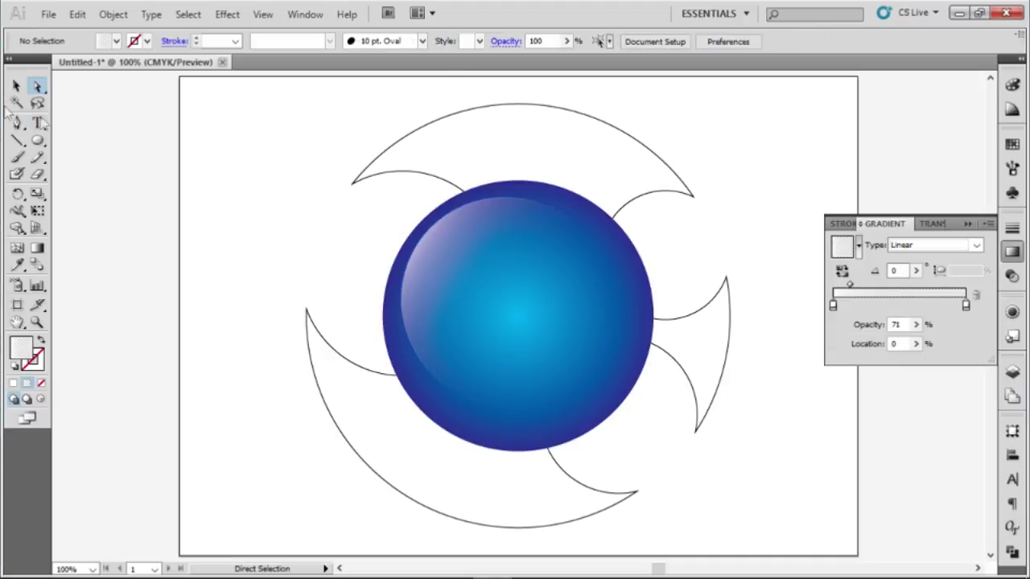
Send the blue sphere group to the back, behind the swirl outline shapes.
left_click(16, 87)
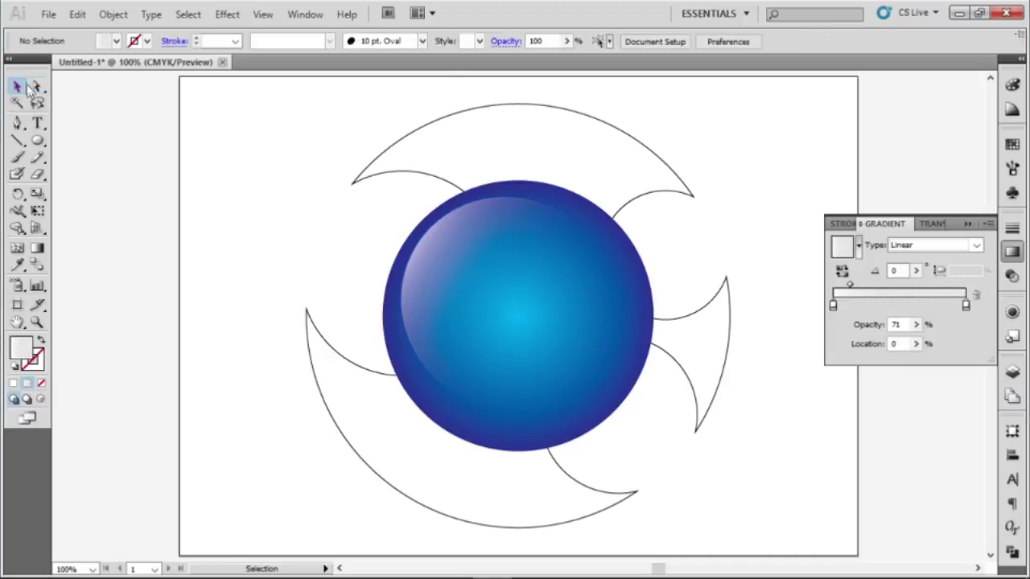
left_click(472, 253)
right_click(503, 252)
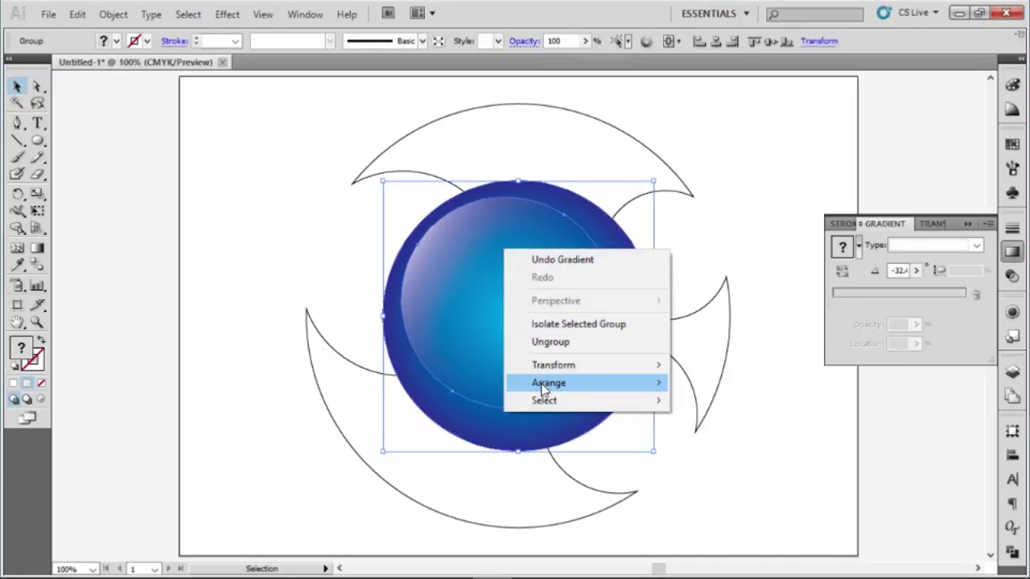
mouse_move(549, 384)
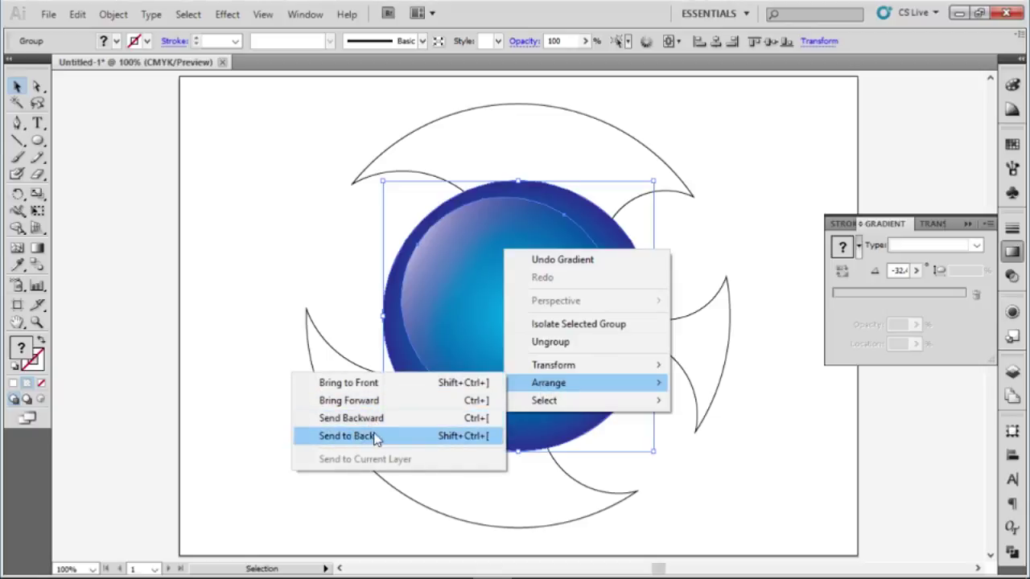
left_click(378, 435)
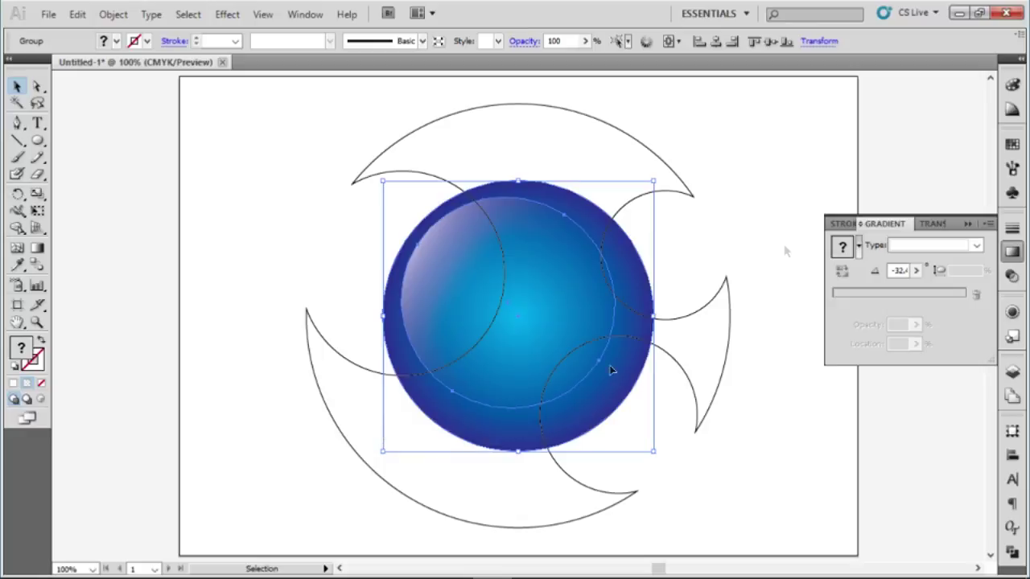
left_click(816, 170)
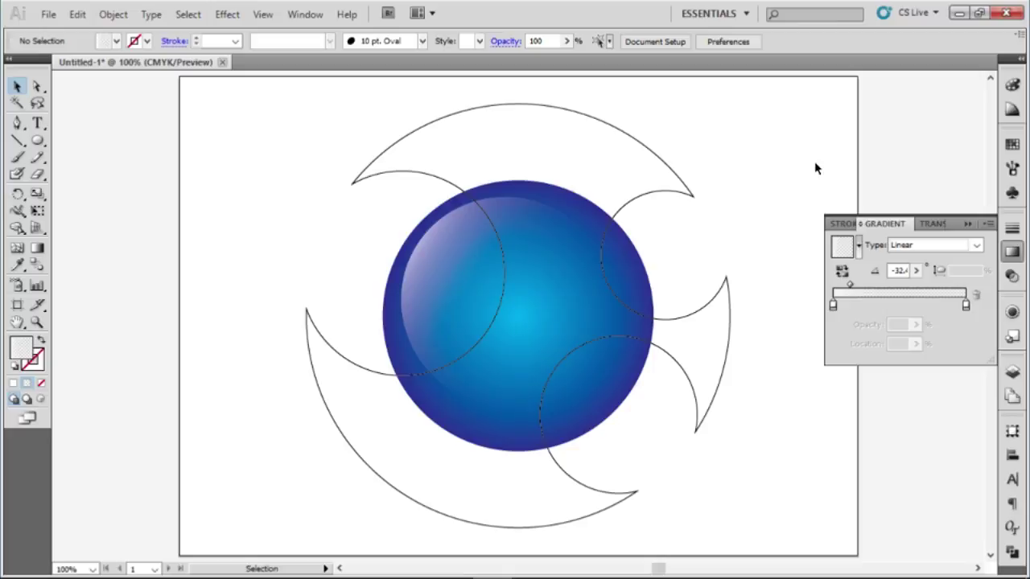
left_click(690, 190)
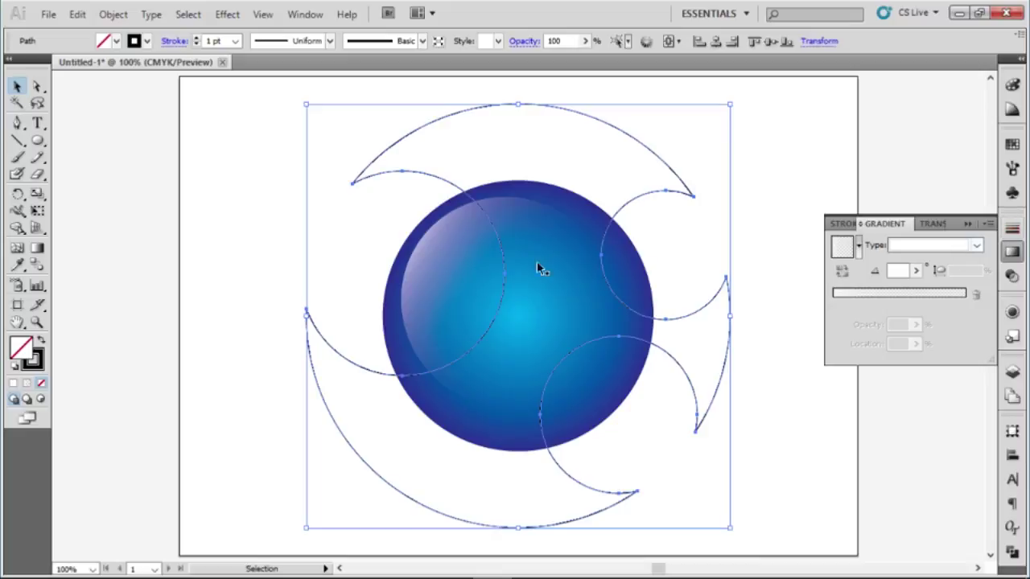
Copy the sphere's radial gradient onto the swirl shape with the Eyedropper.
left_click(20, 266)
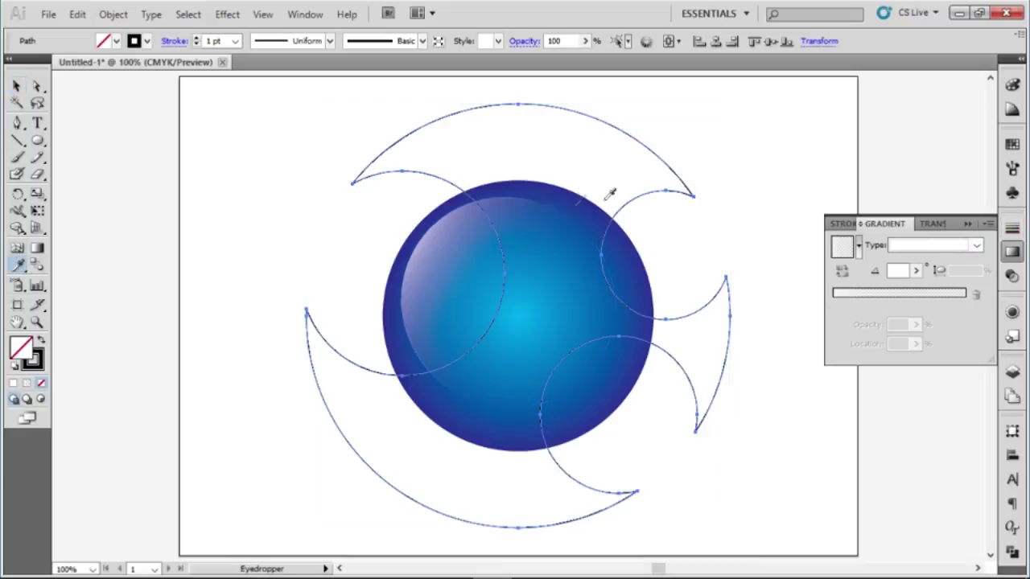
left_click(575, 208)
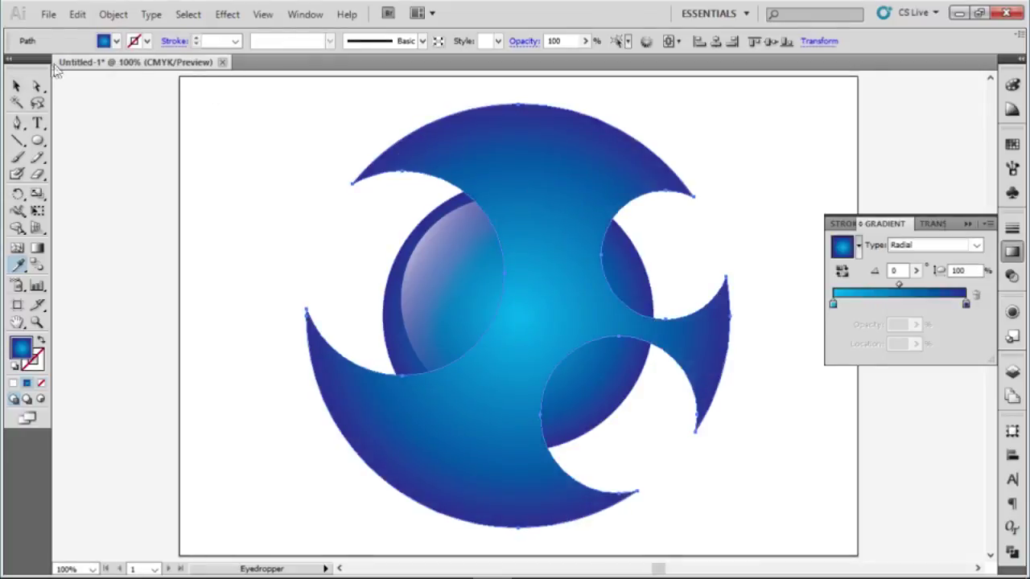
left_click(18, 86)
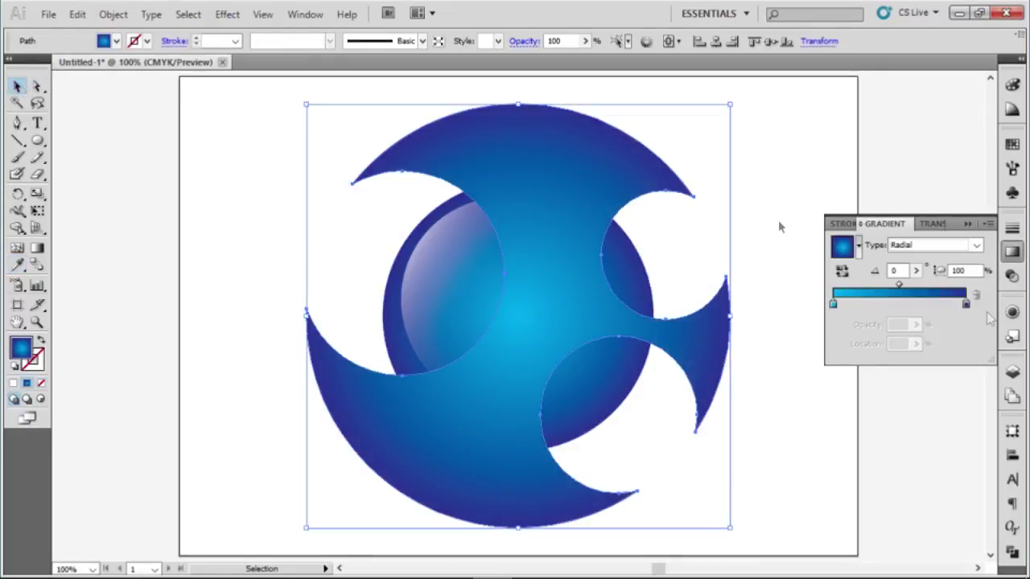
Set the swirl gradient to white at the centre and 30% grey at the edge.
double_click(967, 305)
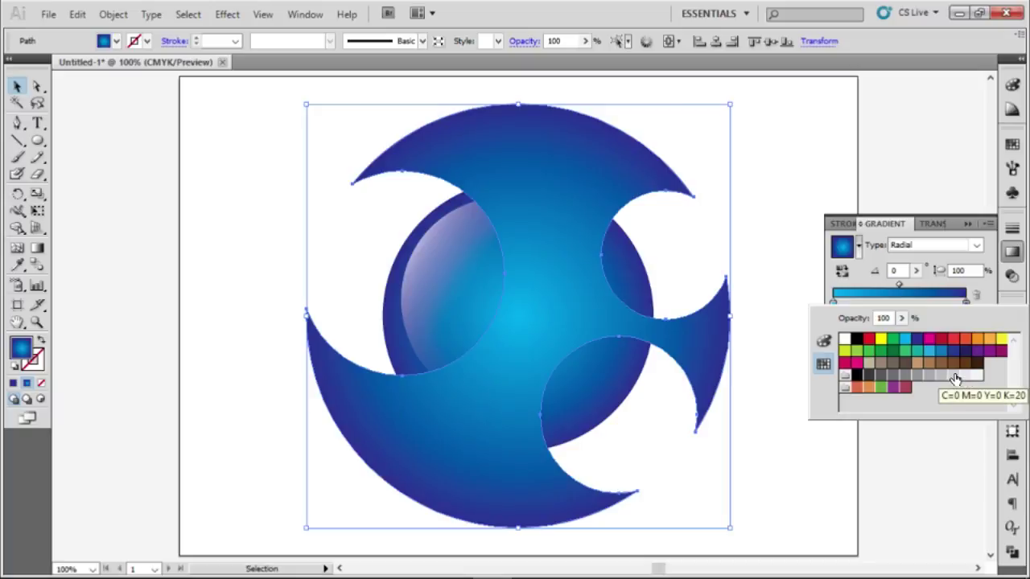
left_click(955, 379)
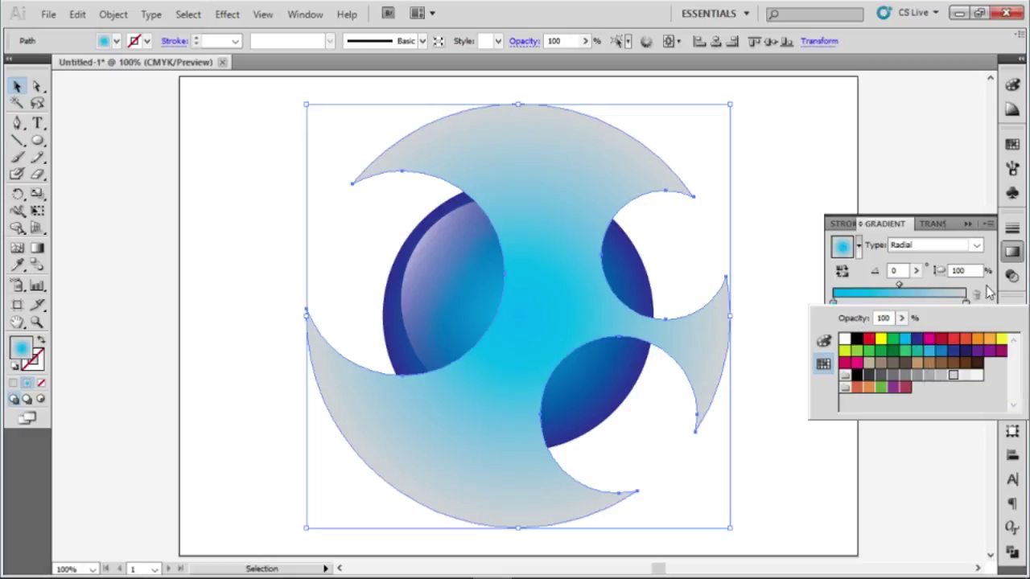
left_click(990, 291)
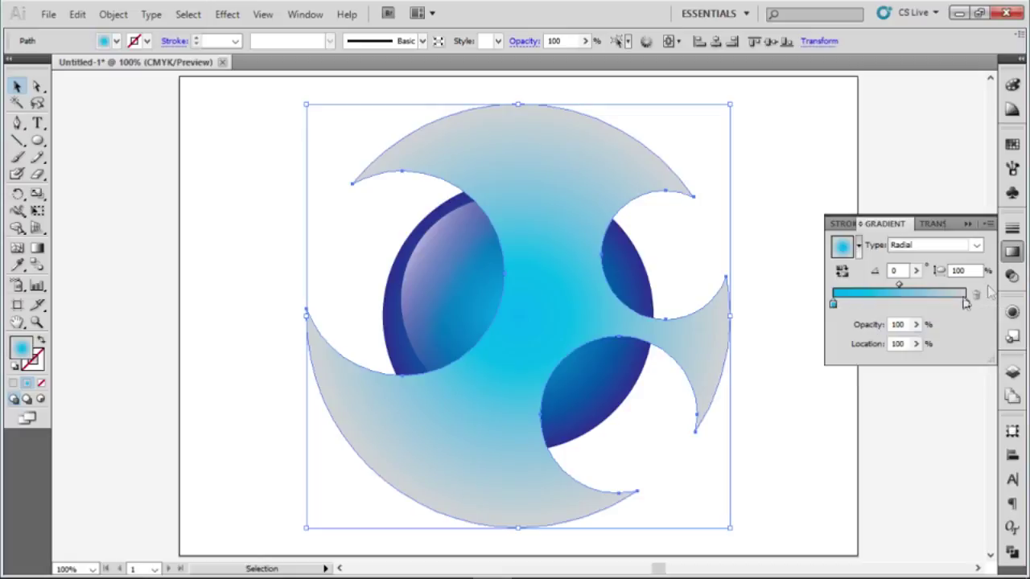
double_click(834, 305)
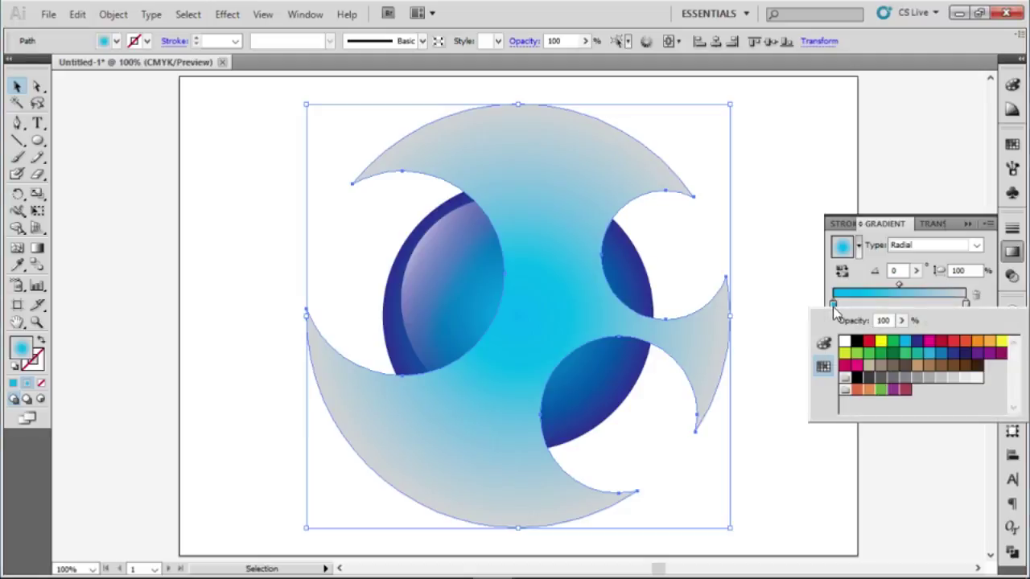
left_click(844, 343)
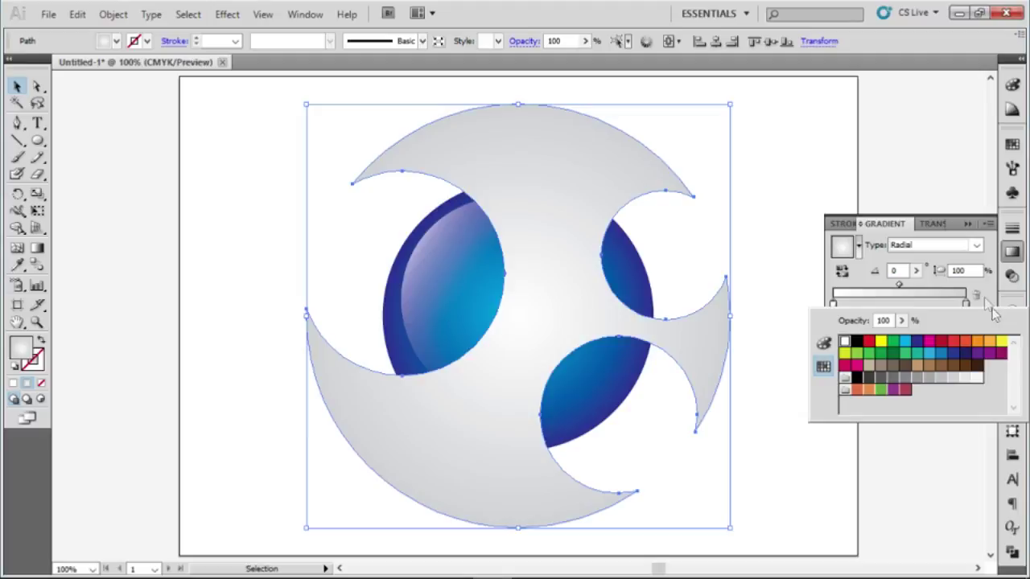
left_click(993, 294)
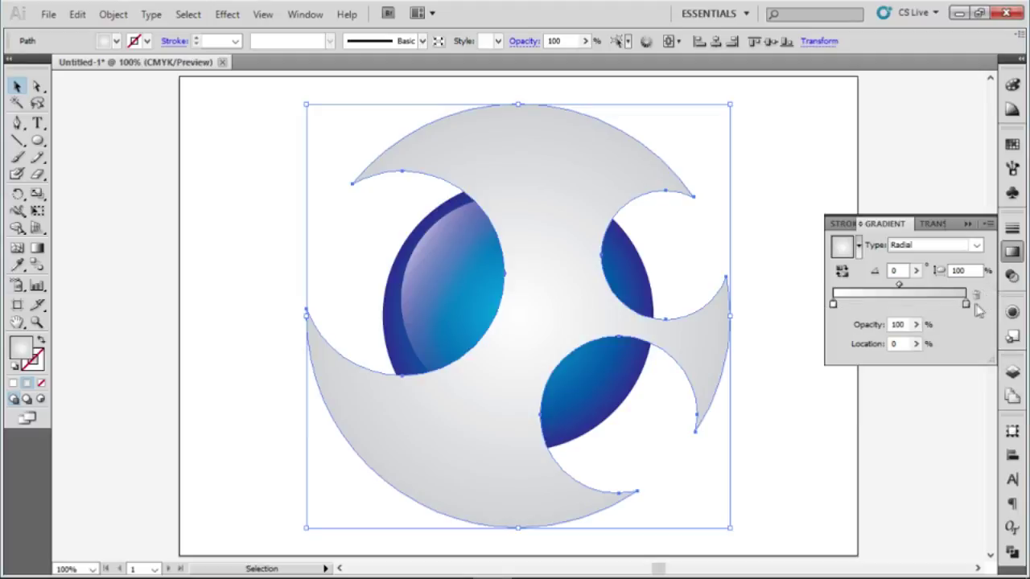
double_click(966, 304)
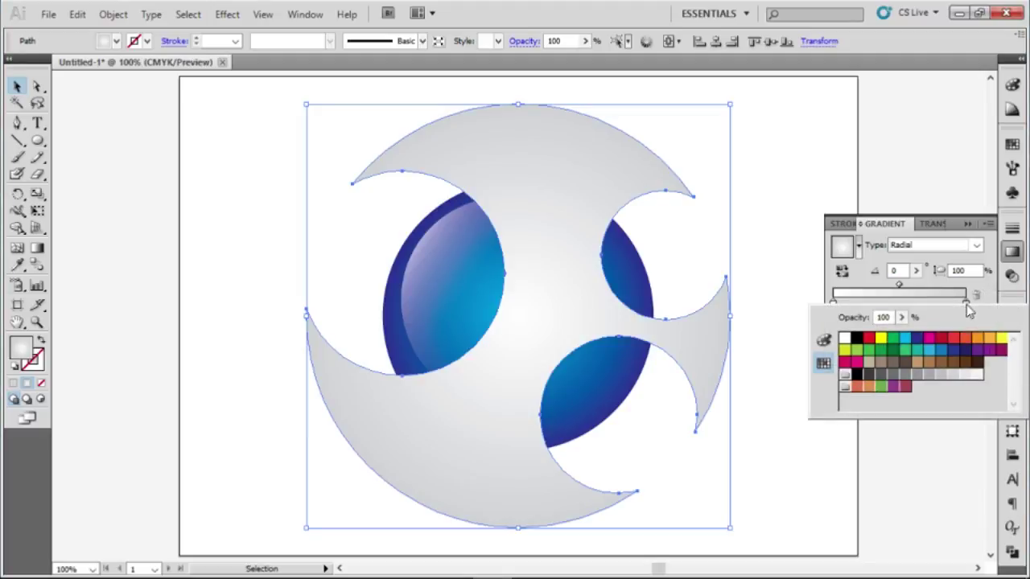
left_click(939, 377)
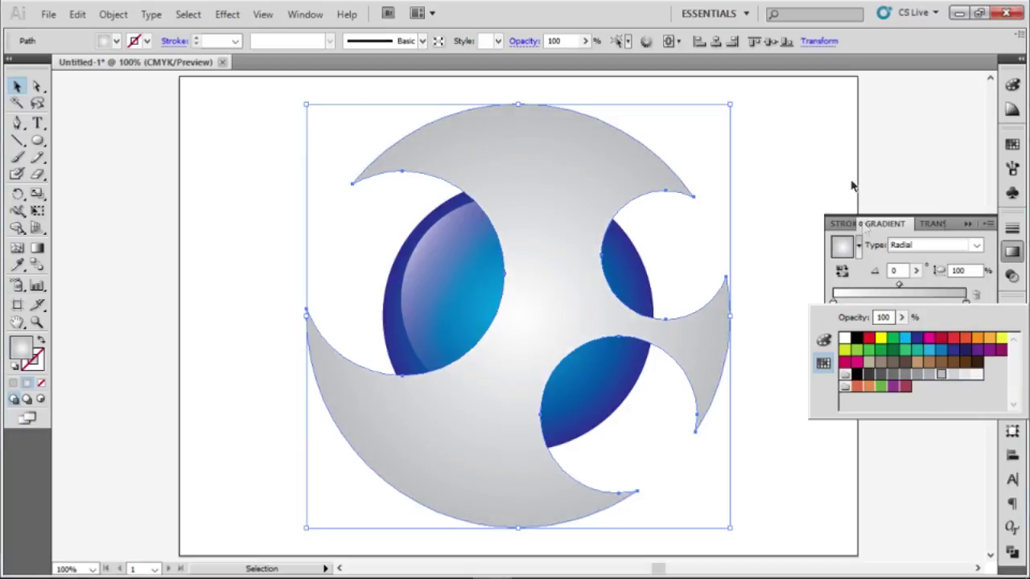
left_click(827, 127)
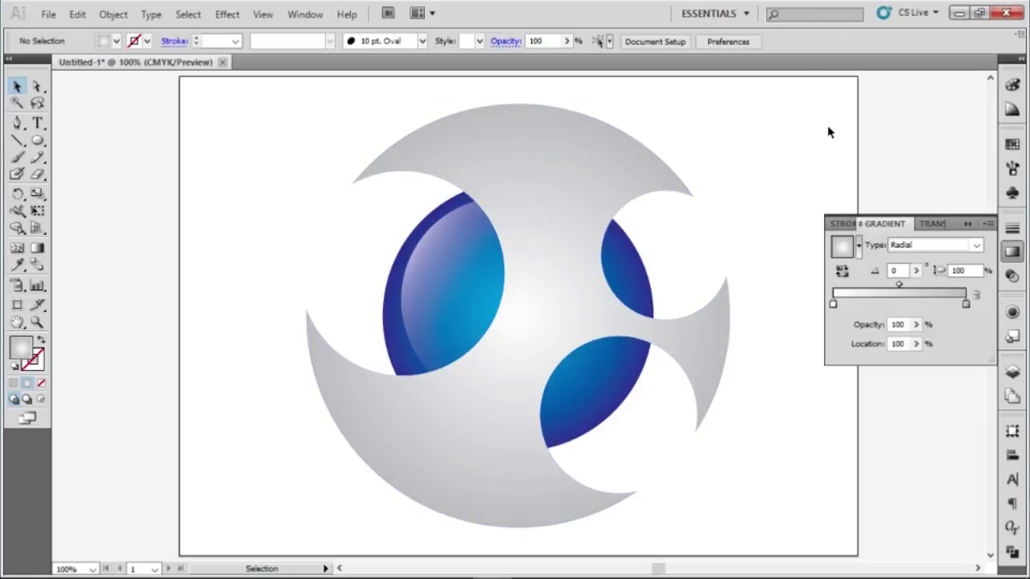
With the Gradient tool, shift the swirl's gradient centre up-right and pull its end inward.
left_click(567, 307)
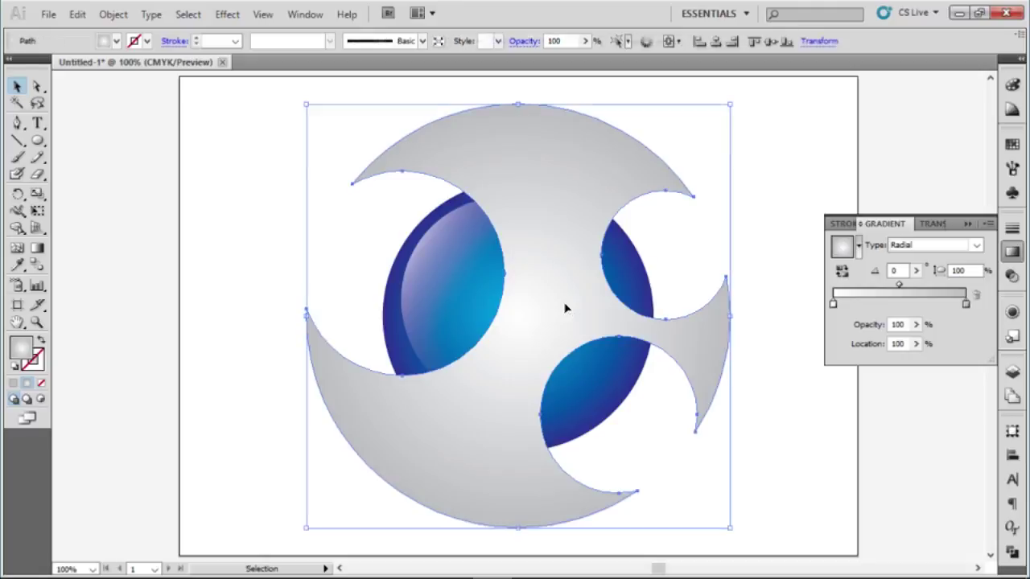
left_click(37, 248)
mouse_move(624, 317)
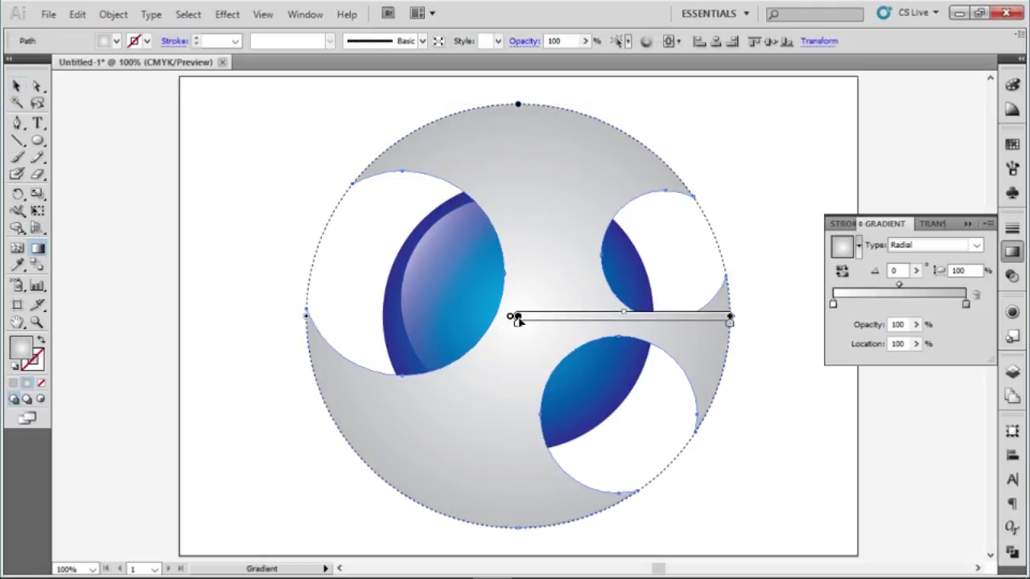
left_click_drag(517, 318, 551, 293)
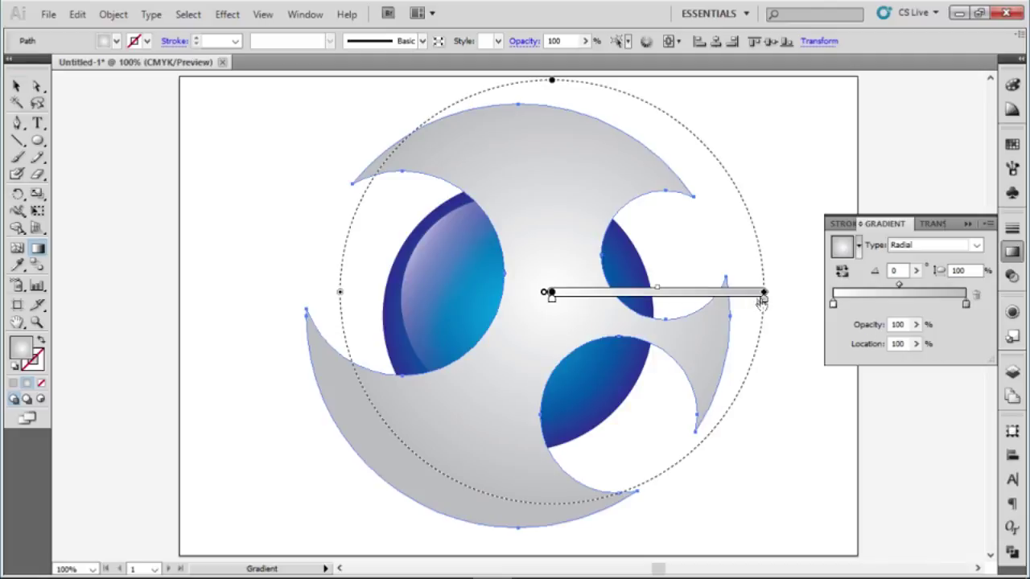
left_click_drag(760, 305, 733, 304)
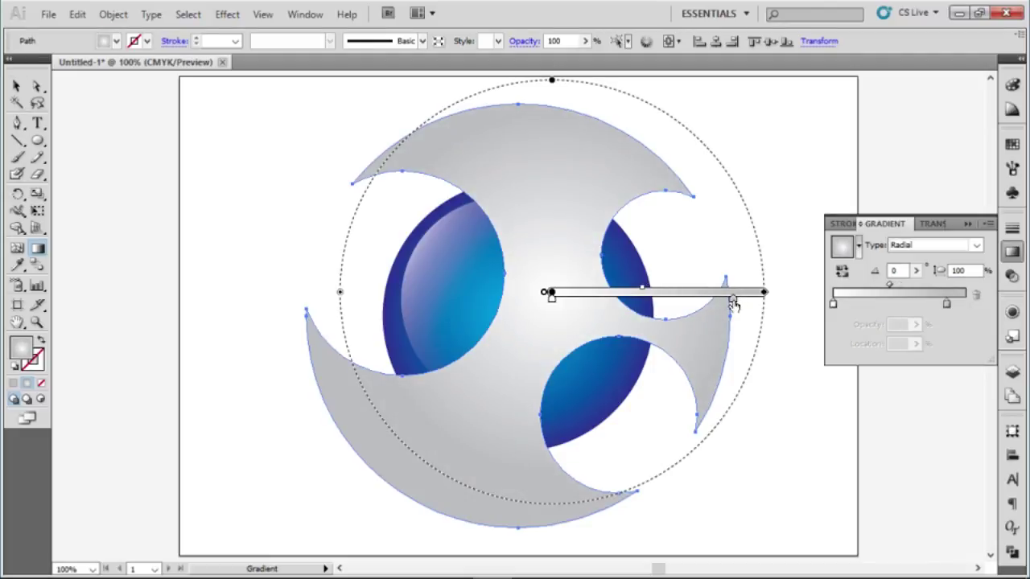
left_click_drag(733, 304, 724, 305)
left_click(17, 85)
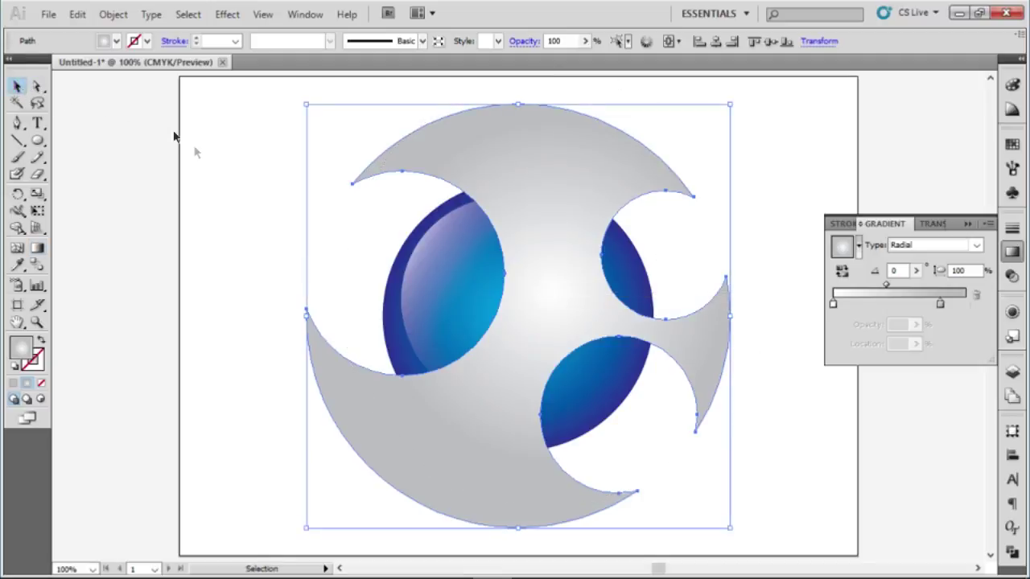
left_click(245, 166)
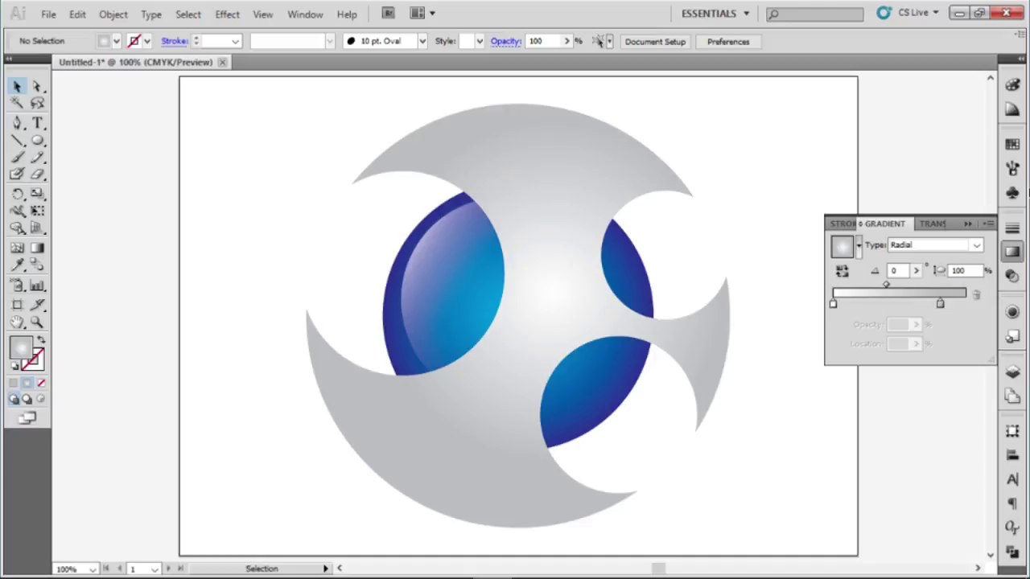
left_click(41, 141)
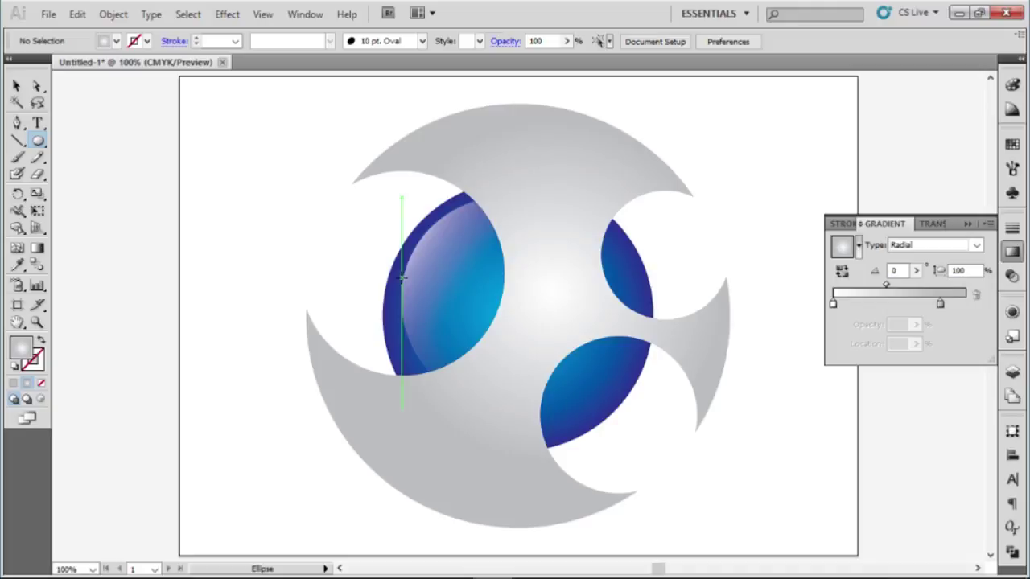
left_click_drag(402, 278, 507, 324)
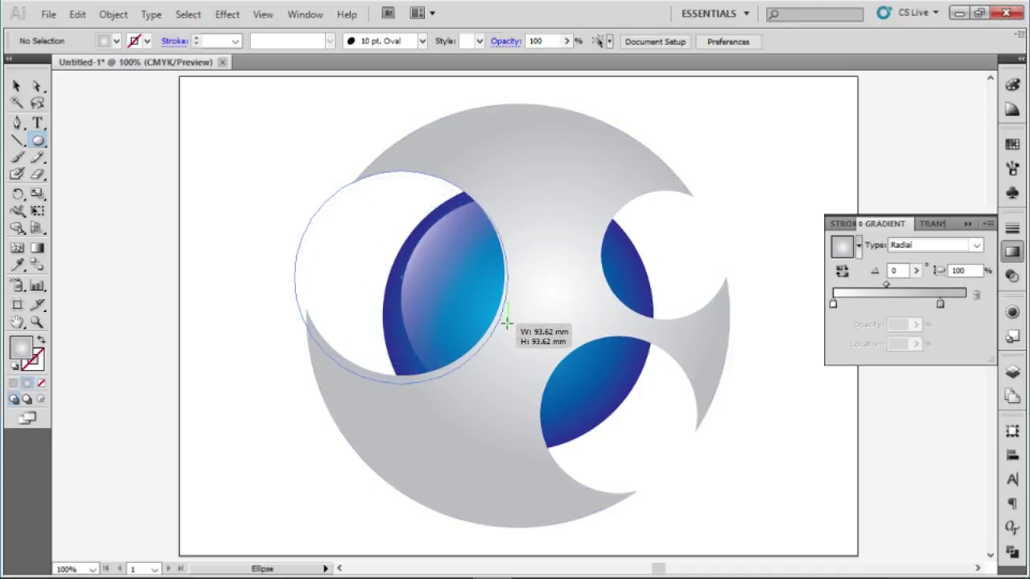
left_click_drag(507, 324, 506, 321)
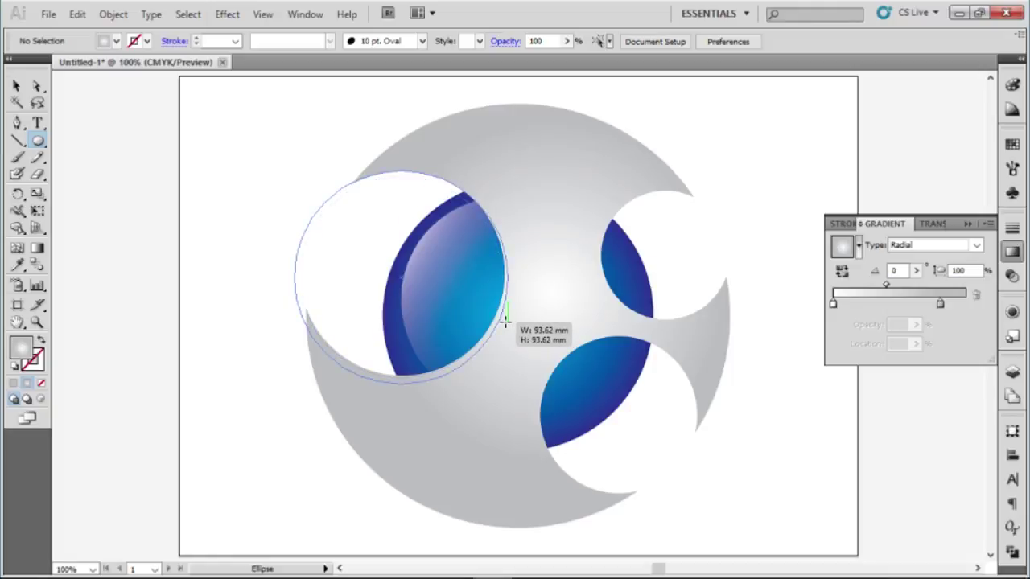
key("alt")
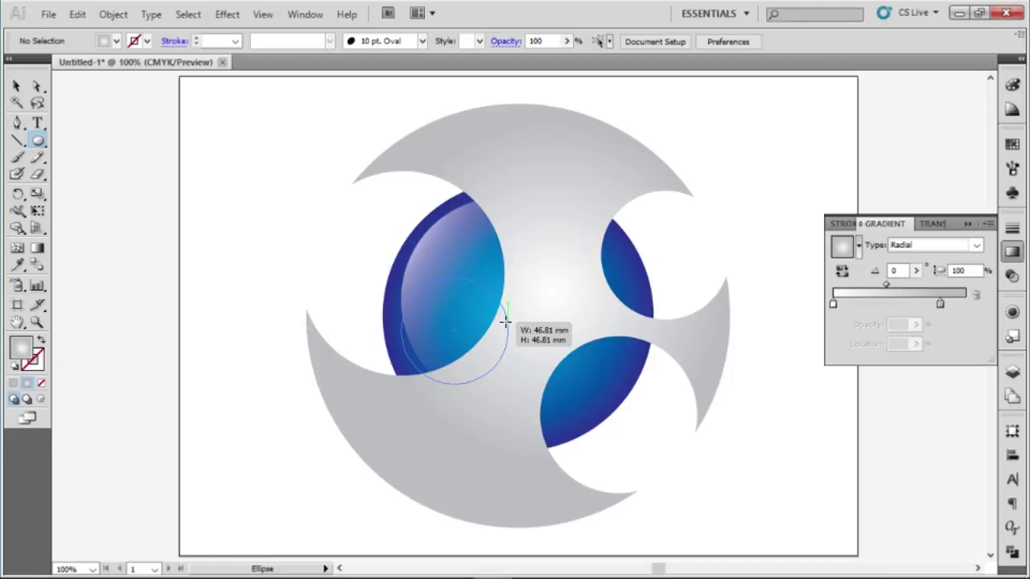
left_click_drag(505, 321, 505, 322)
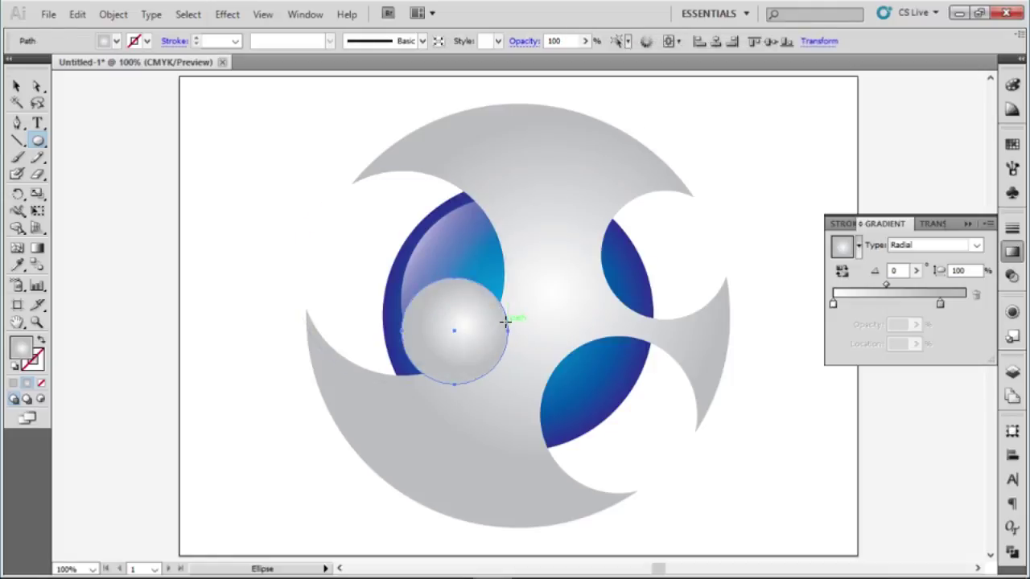
key("ctrl+z")
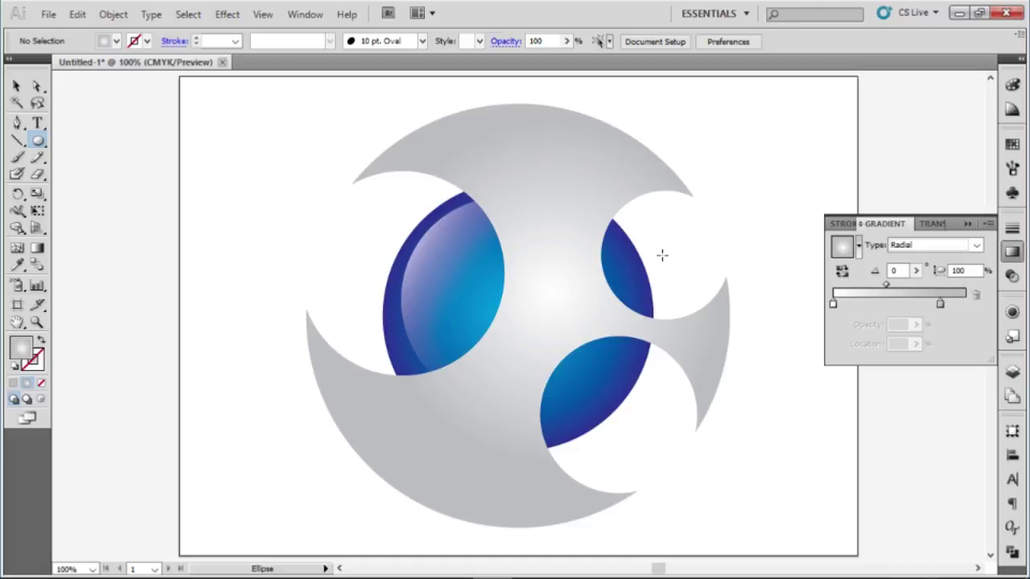
Draw a 63.5 mm gradient circle and place it over the upper-right blue shape, leaving a slim crescent.
left_click_drag(662, 254, 728, 301)
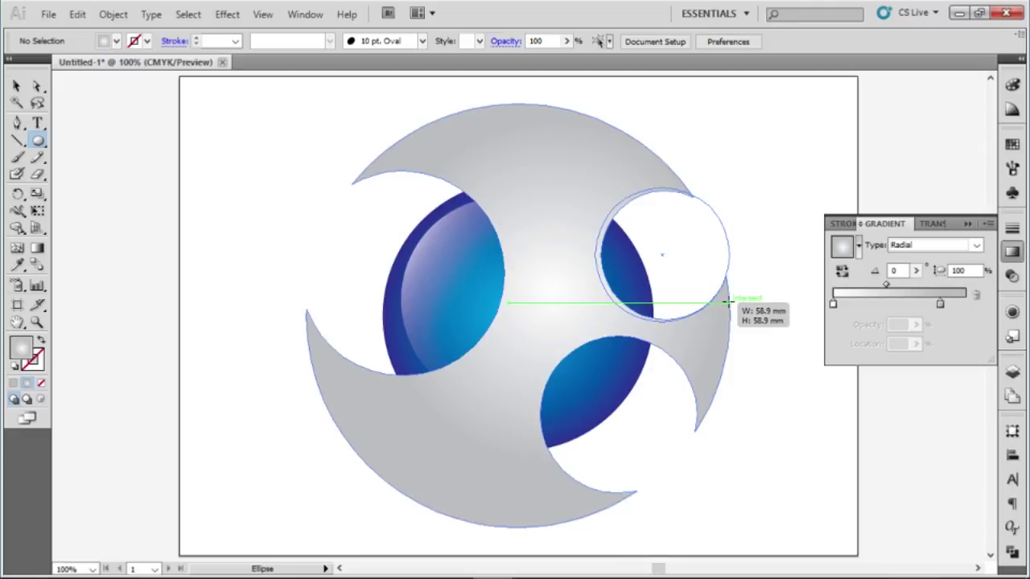
left_click_drag(726, 303, 734, 299)
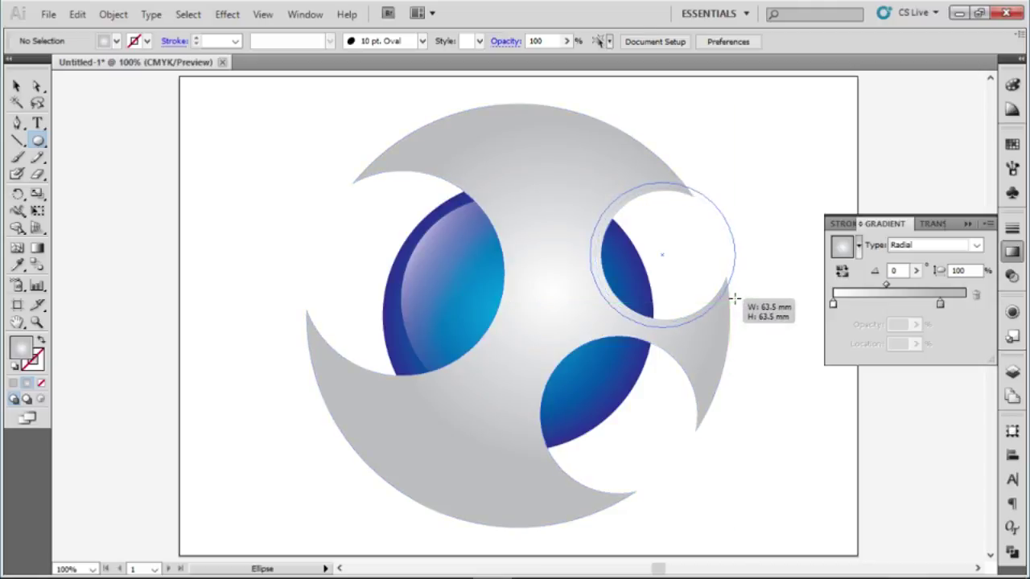
left_click_drag(733, 299, 733, 296)
left_click(18, 85)
mouse_move(652, 235)
left_mouse_down()
mouse_move(728, 233)
mouse_move(685, 226)
left_mouse_up()
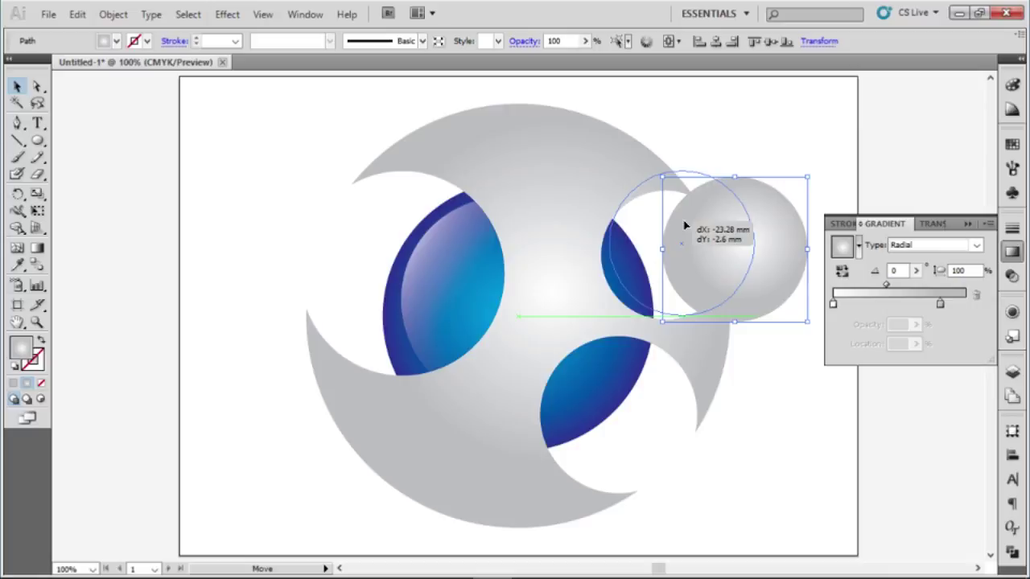
left_click_drag(685, 226, 684, 230)
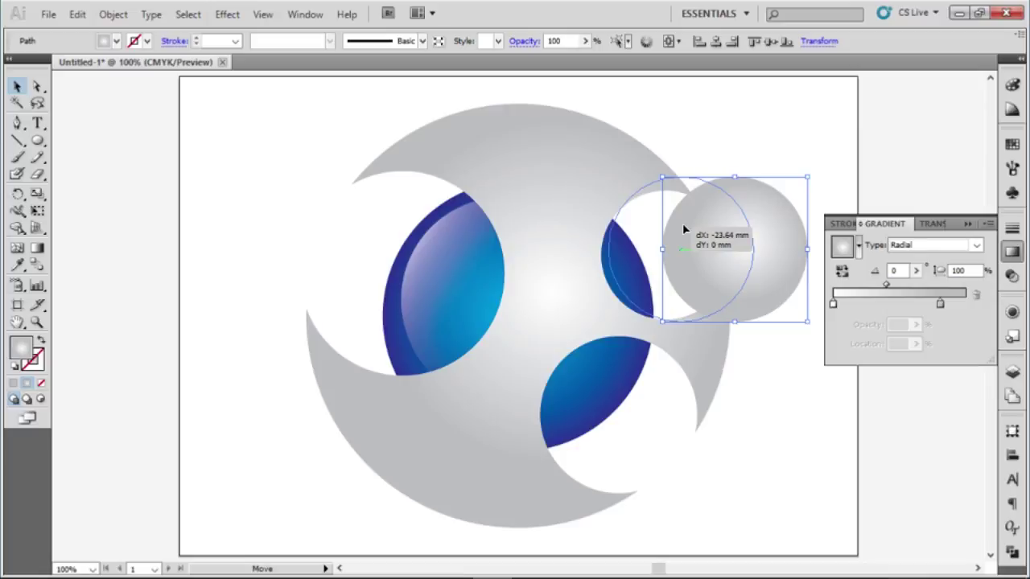
left_click_drag(684, 229, 684, 230)
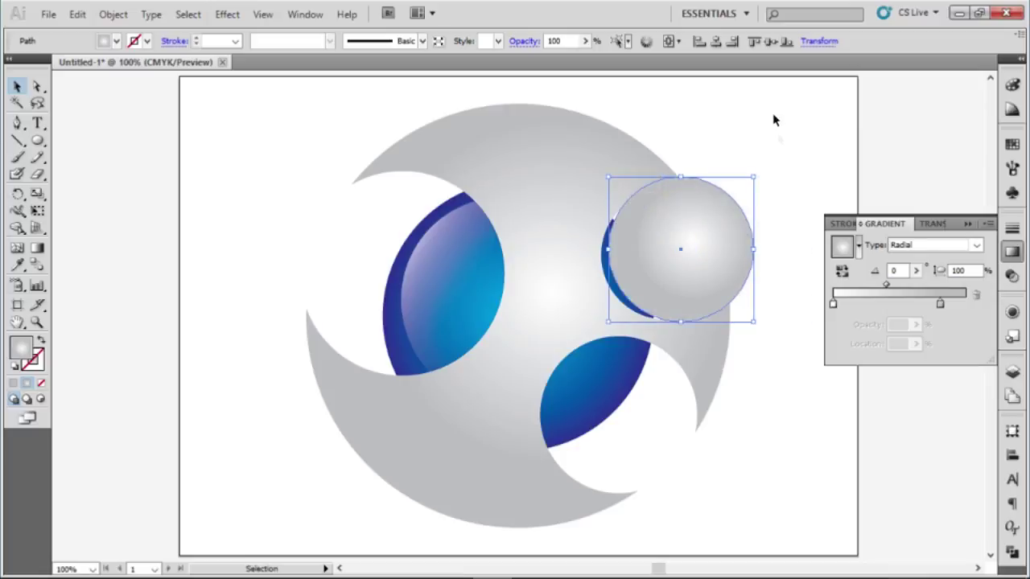
left_click(777, 134)
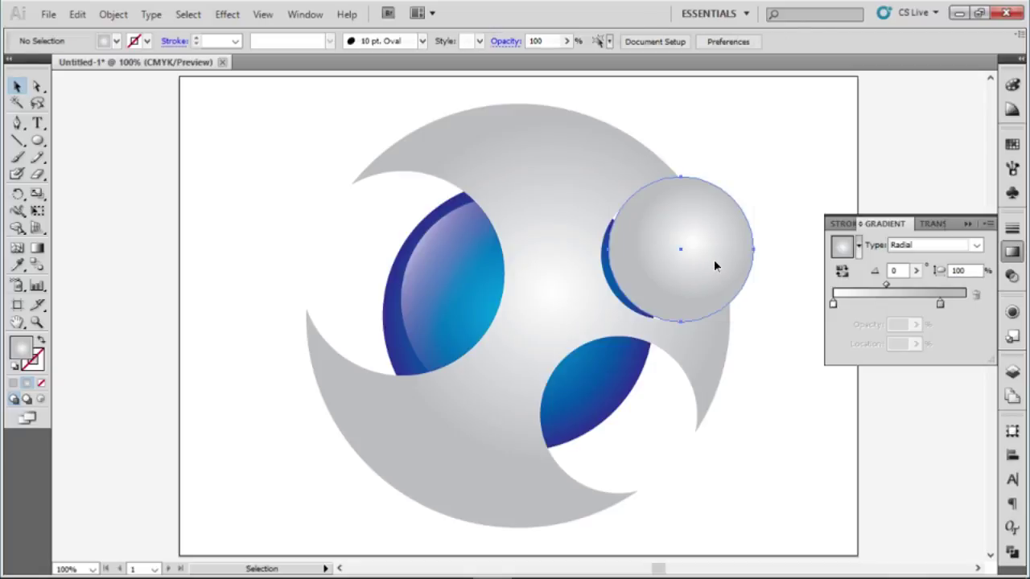
Duplicate the grey circle over the lower blue shape and enlarge the copy.
left_click(715, 266)
left_click_drag(716, 266, 659, 434)
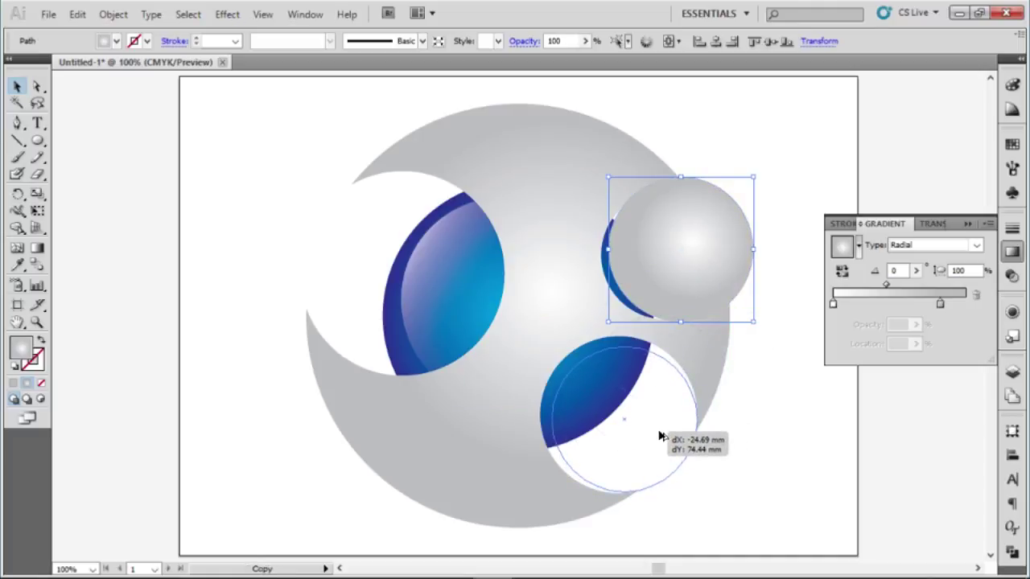
left_click_drag(659, 437, 660, 433)
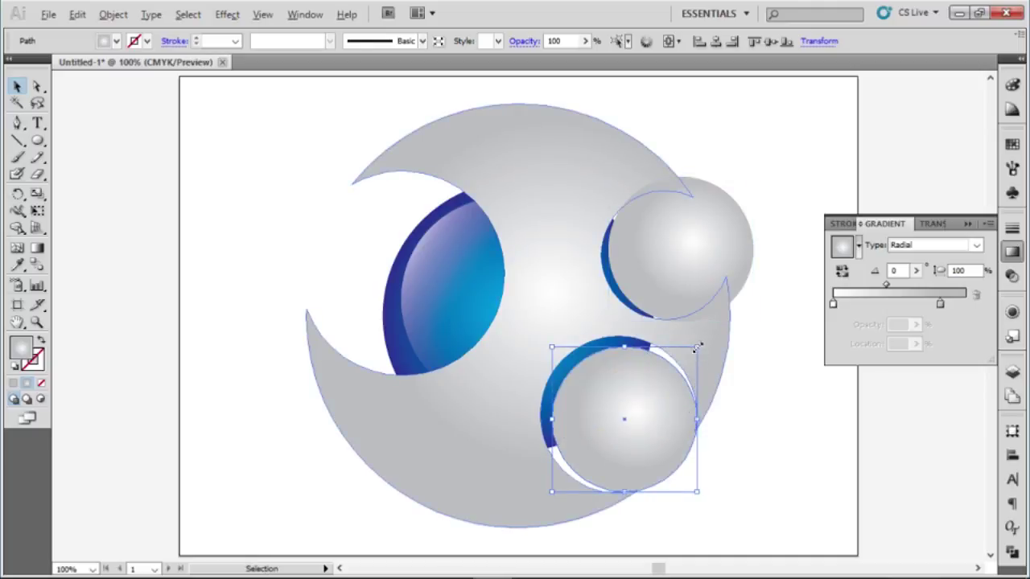
left_click_drag(697, 348, 705, 339)
left_click_drag(639, 403, 645, 409)
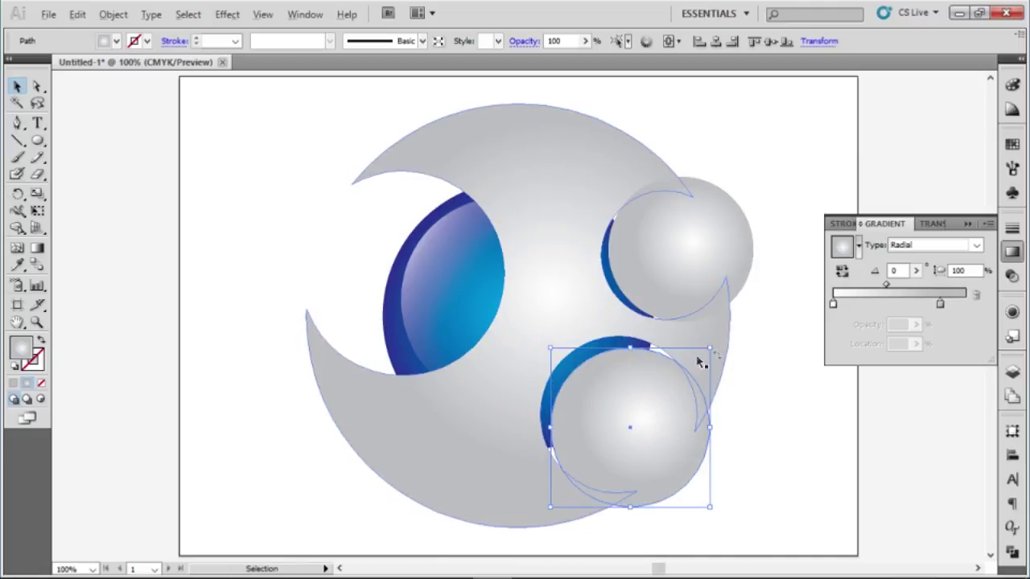
left_click_drag(710, 347, 716, 342)
Undo a stray resize of the upper-right circle.
left_click(697, 262)
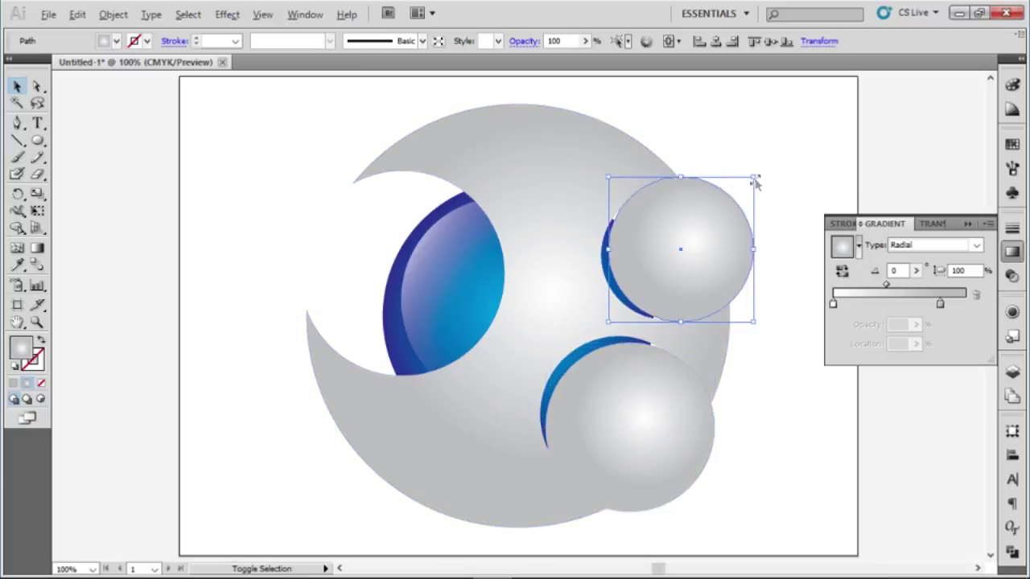
left_click_drag(754, 177, 754, 177)
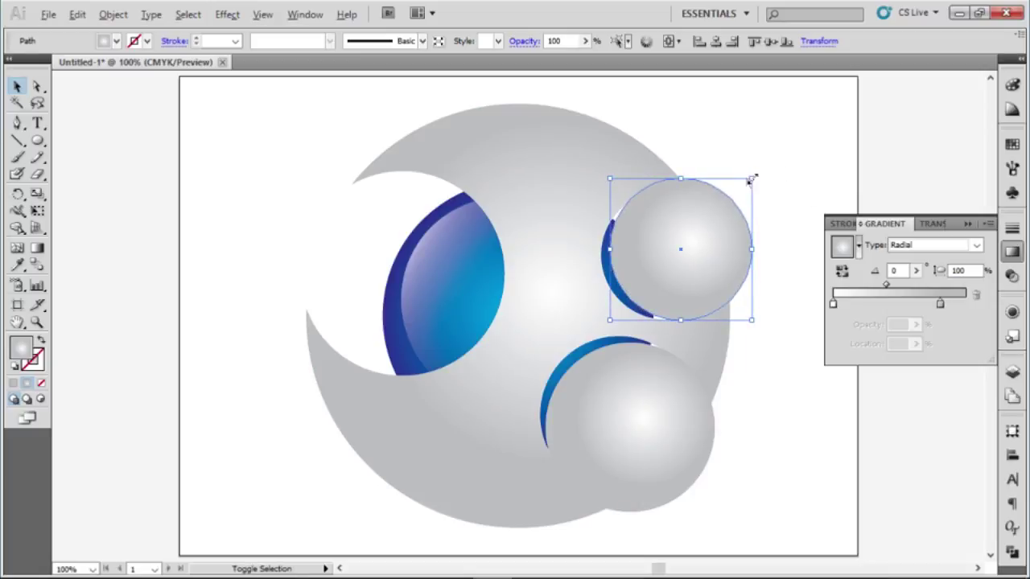
left_click_drag(753, 178, 758, 171)
key("a")
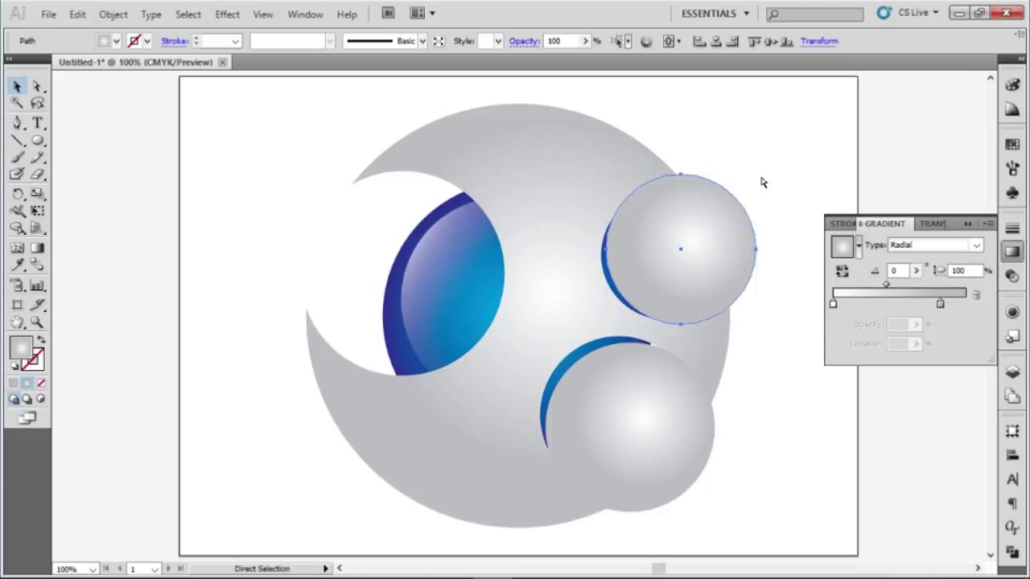
key("ctrl+z")
left_click(762, 182)
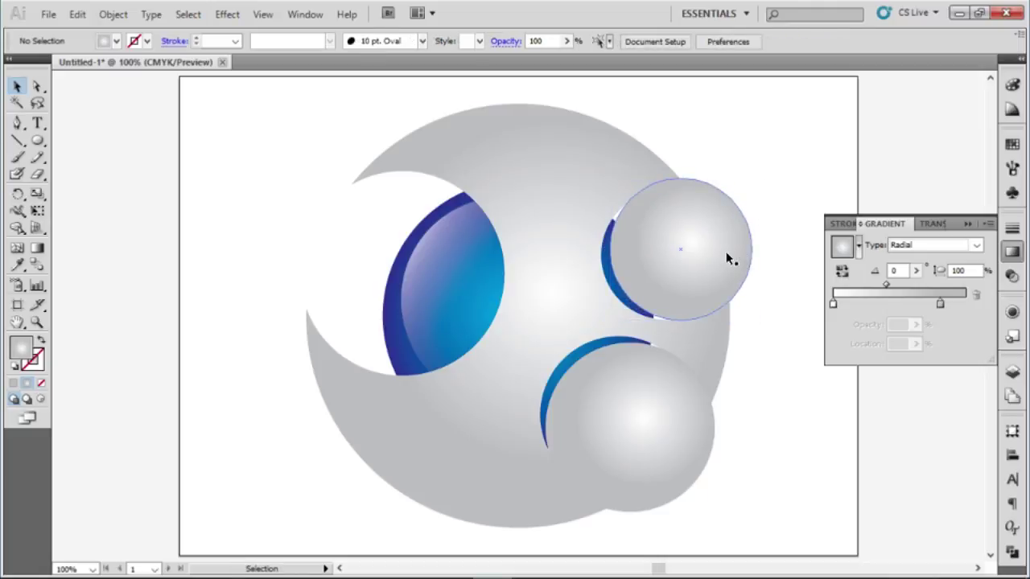
Move the circle copy over the left blue shape and enlarge it from its centre.
left_click_drag(671, 428, 467, 315)
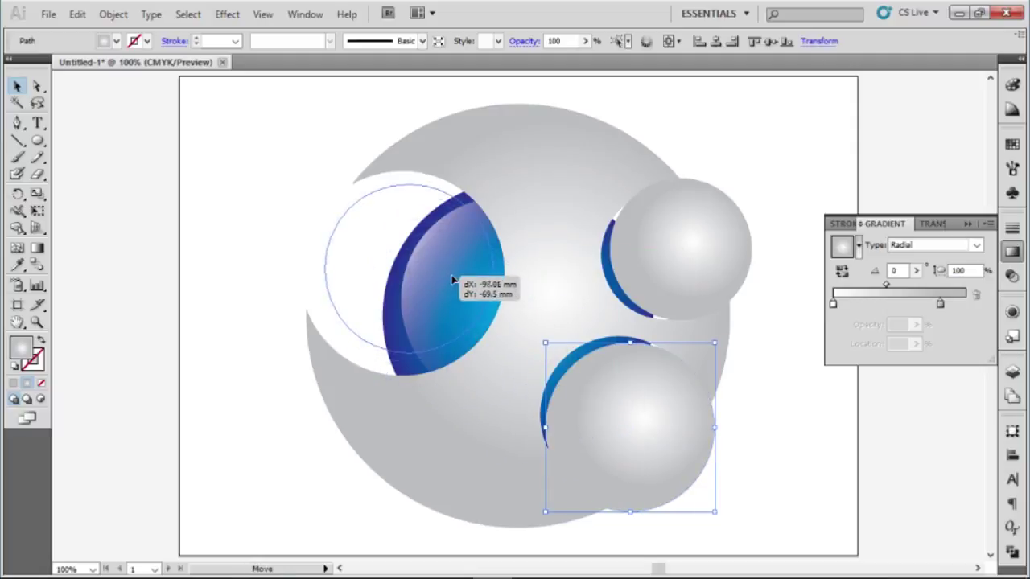
mouse_move(467, 315)
left_mouse_down()
mouse_move(453, 285)
mouse_move(462, 295)
left_mouse_up()
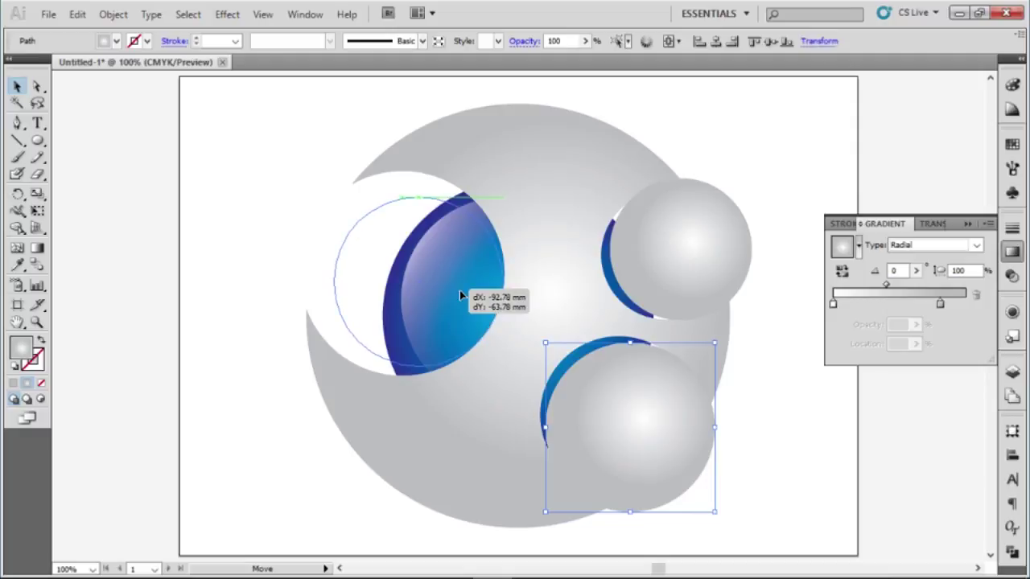
left_click_drag(462, 295, 459, 289)
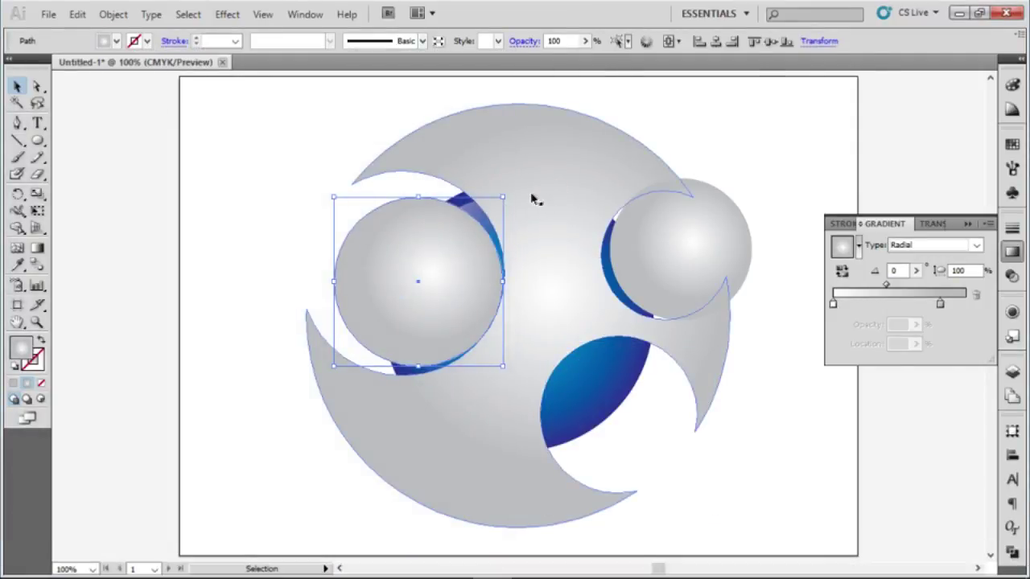
left_click_drag(503, 195, 525, 173)
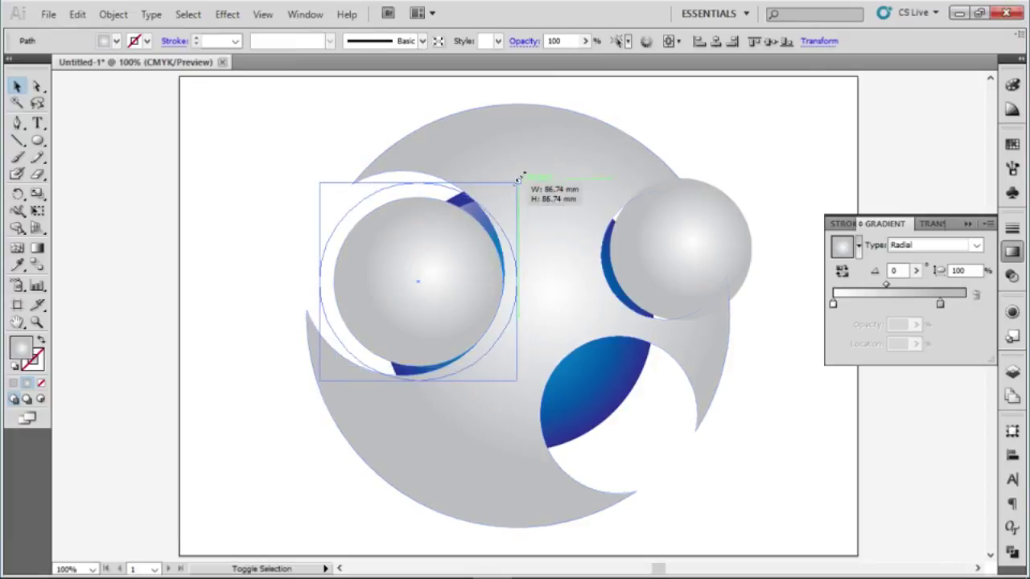
mouse_move(467, 280)
left_mouse_down()
mouse_move(431, 264)
mouse_move(440, 263)
left_mouse_up()
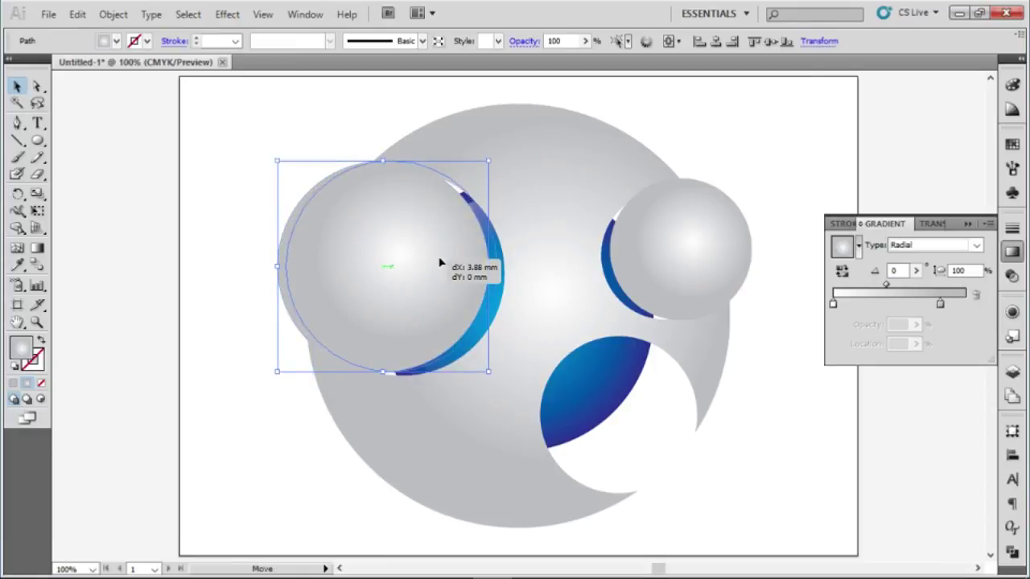
left_click_drag(440, 266, 442, 274)
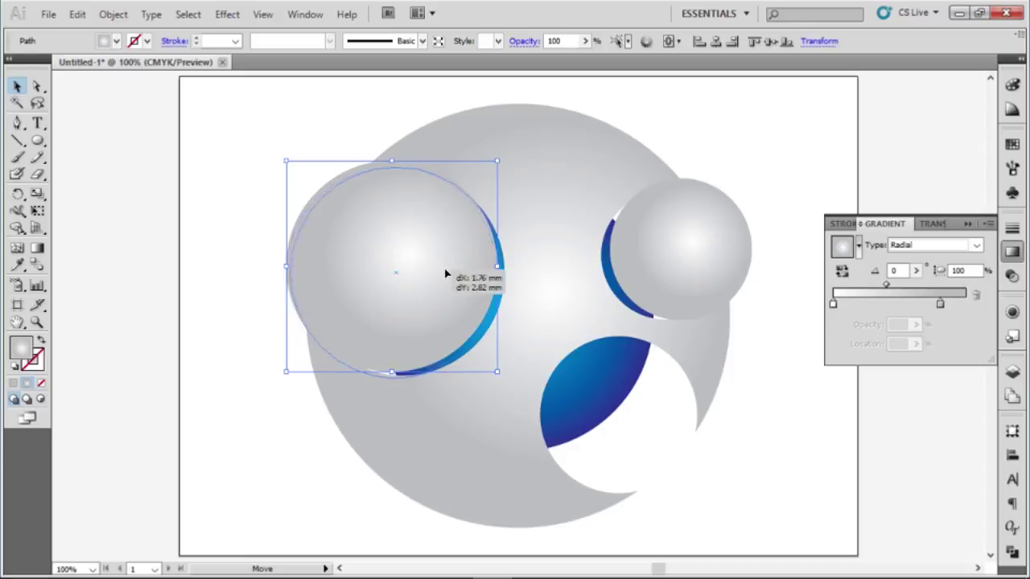
left_click_drag(443, 275, 447, 275)
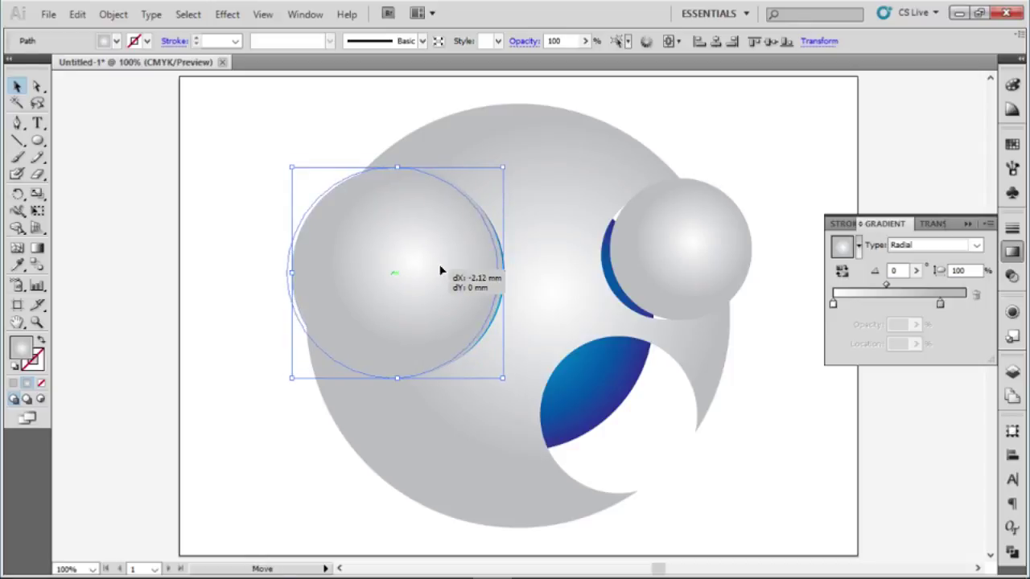
mouse_move(441, 272)
left_mouse_down()
mouse_move(439, 260)
mouse_move(448, 265)
left_mouse_up()
Enlarge the left circle further and fine-tune it until a thin blue crescent shows.
left_click(476, 190, "shift")
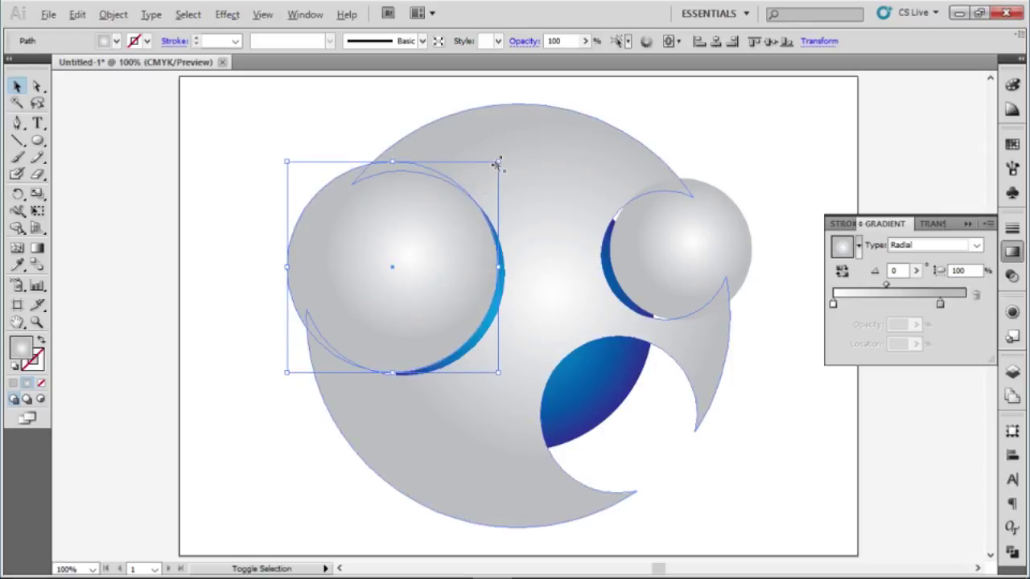
left_click_drag(497, 162, 503, 158)
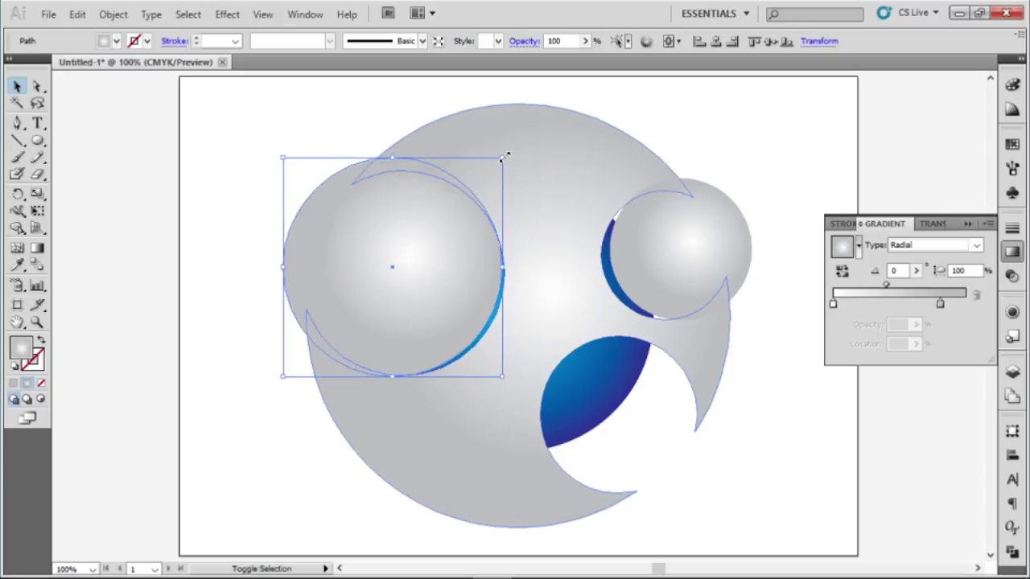
left_click_drag(475, 283, 468, 279)
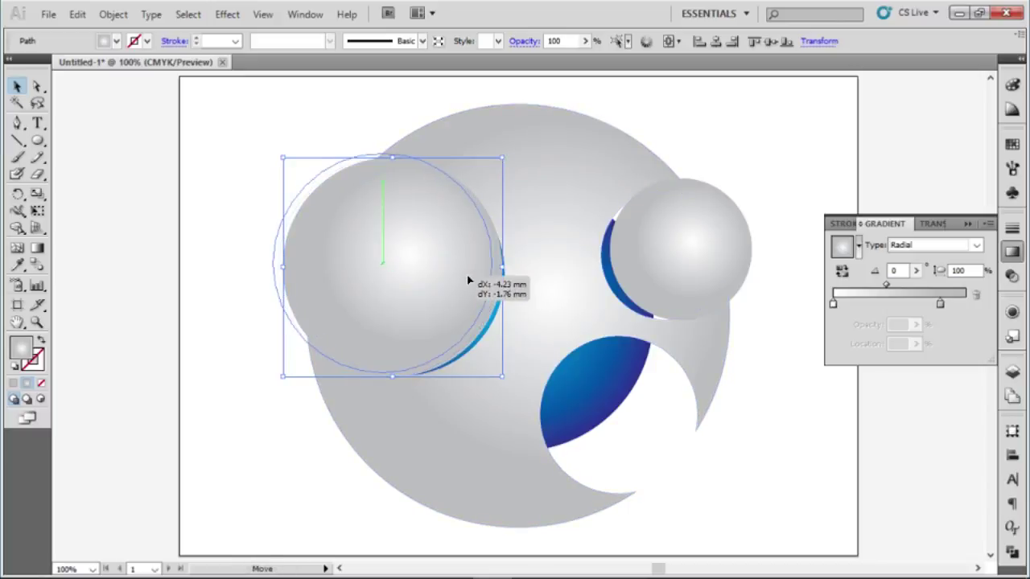
left_click_drag(468, 279, 475, 283)
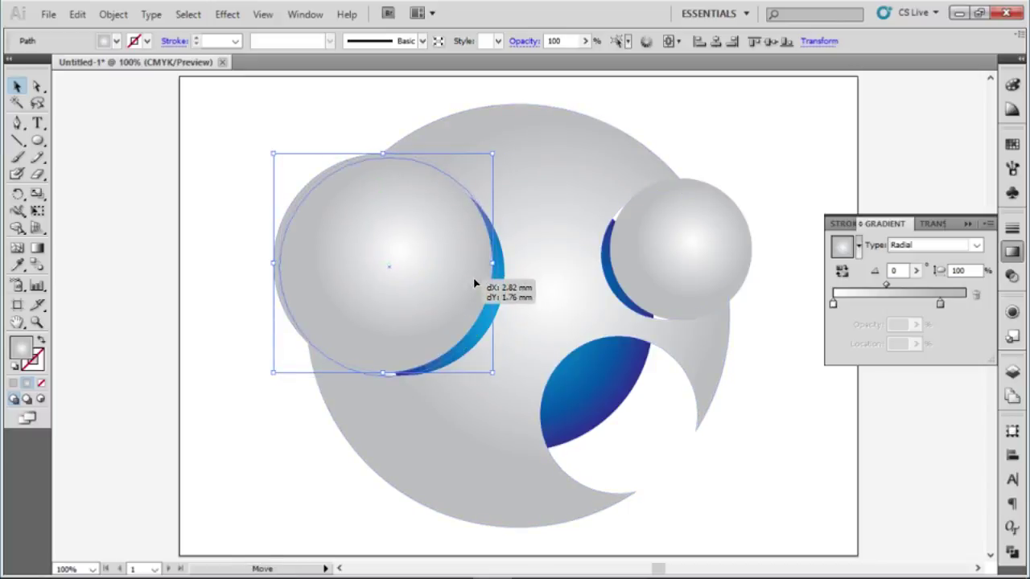
left_click_drag(474, 295, 467, 301)
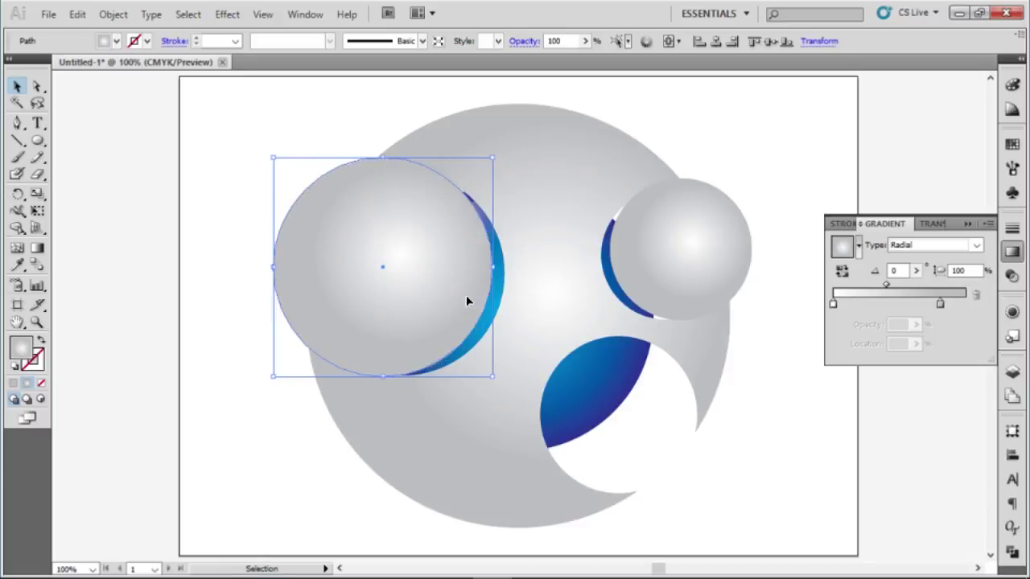
left_click_drag(468, 301, 472, 301)
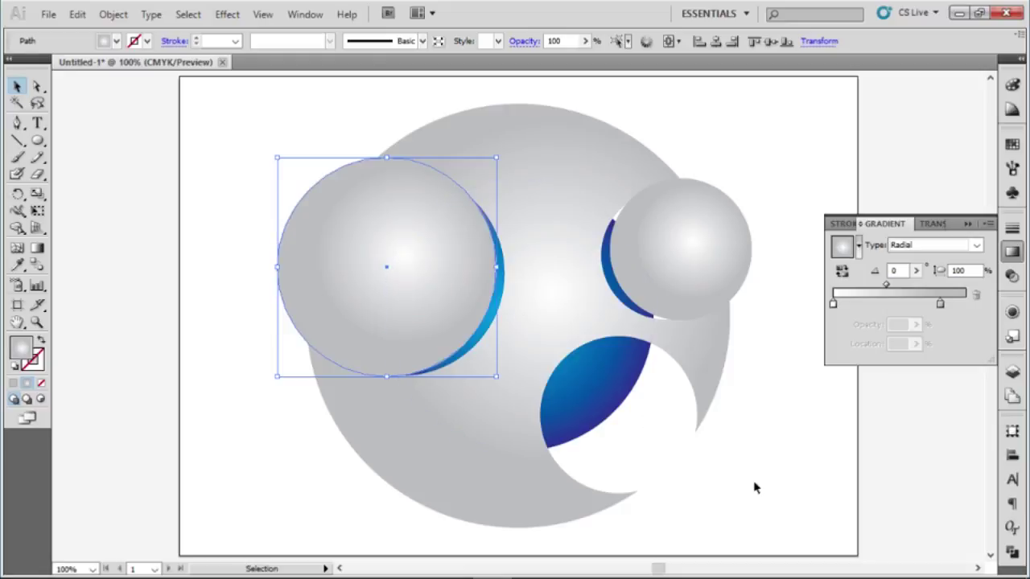
left_click(753, 484)
left_click(443, 306)
Duplicate the small circle over the lower blue shape, enlarging and nudging it to reveal a crescent.
left_click(697, 302)
left_click_drag(730, 271, 665, 437)
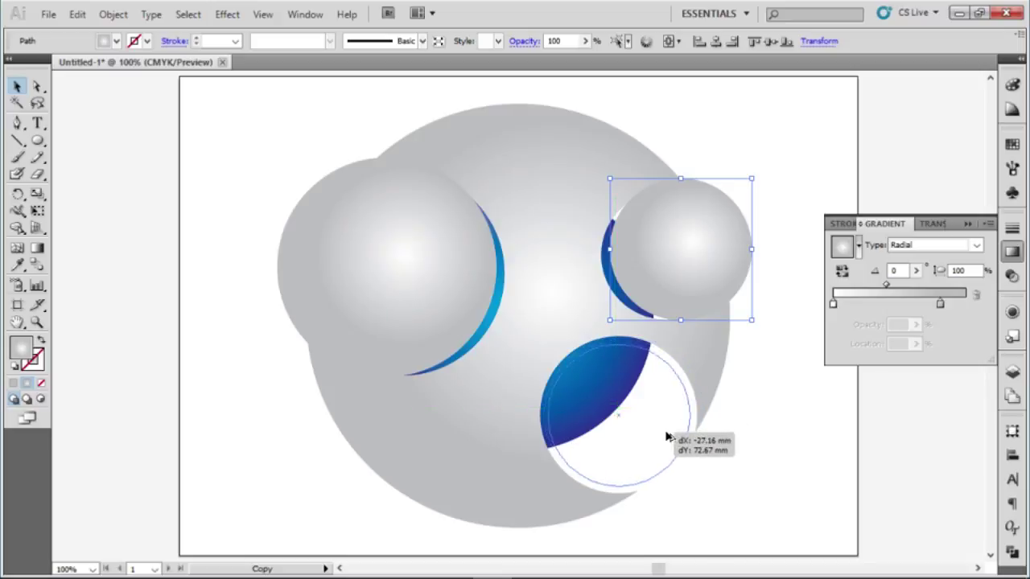
left_click_drag(665, 437, 669, 437)
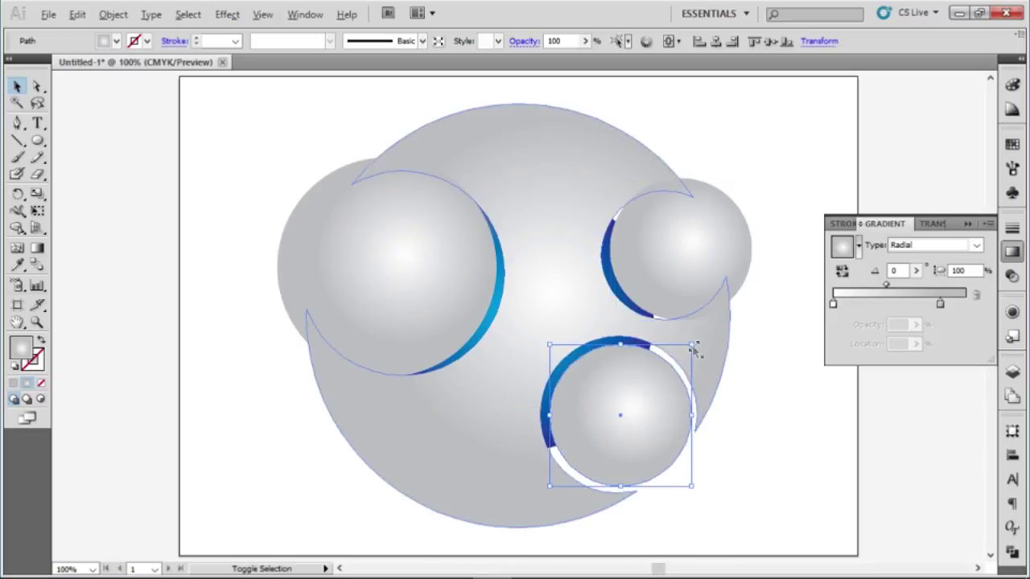
left_click_drag(694, 346, 703, 336)
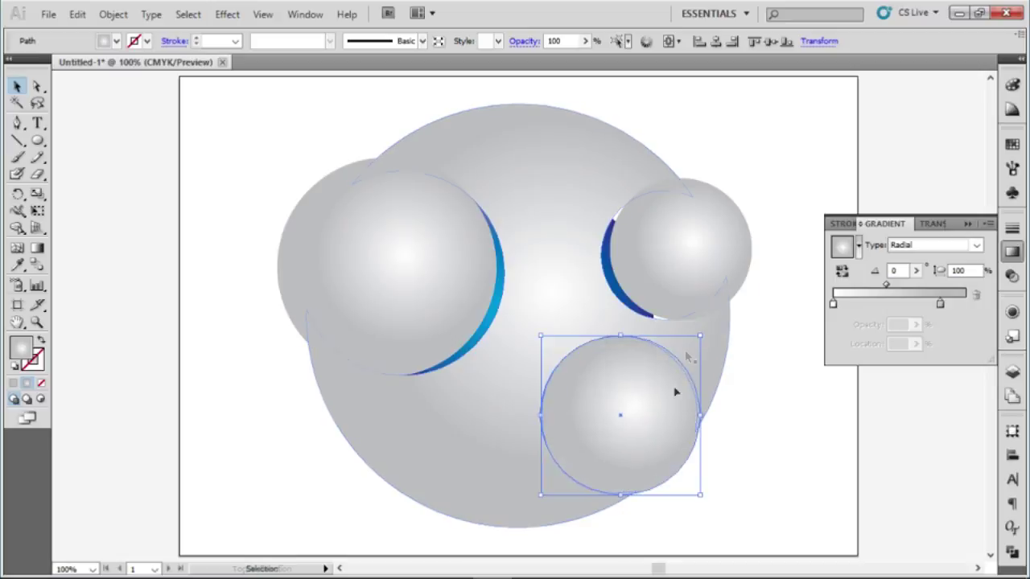
left_click_drag(661, 414, 668, 421)
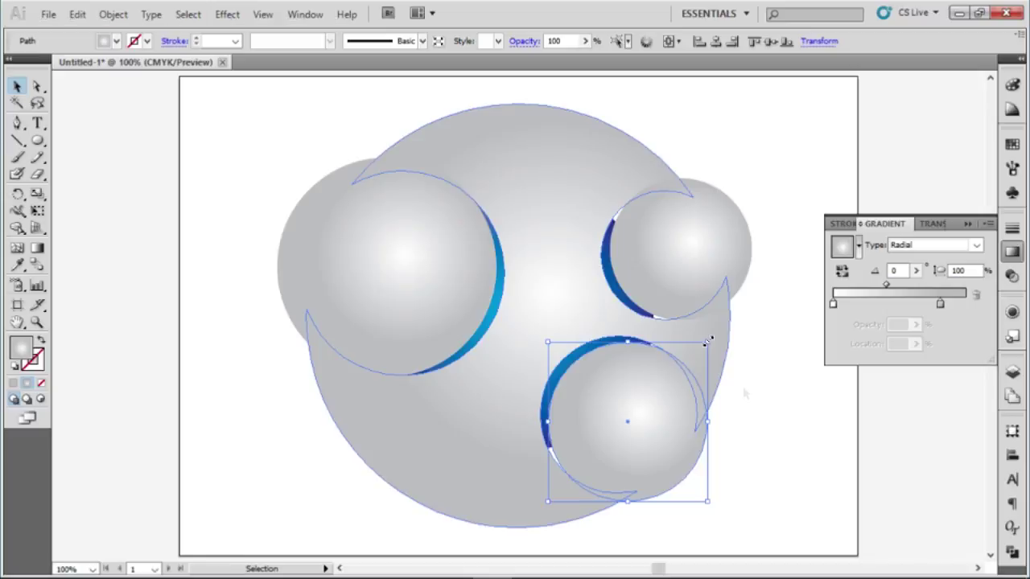
left_click(801, 419)
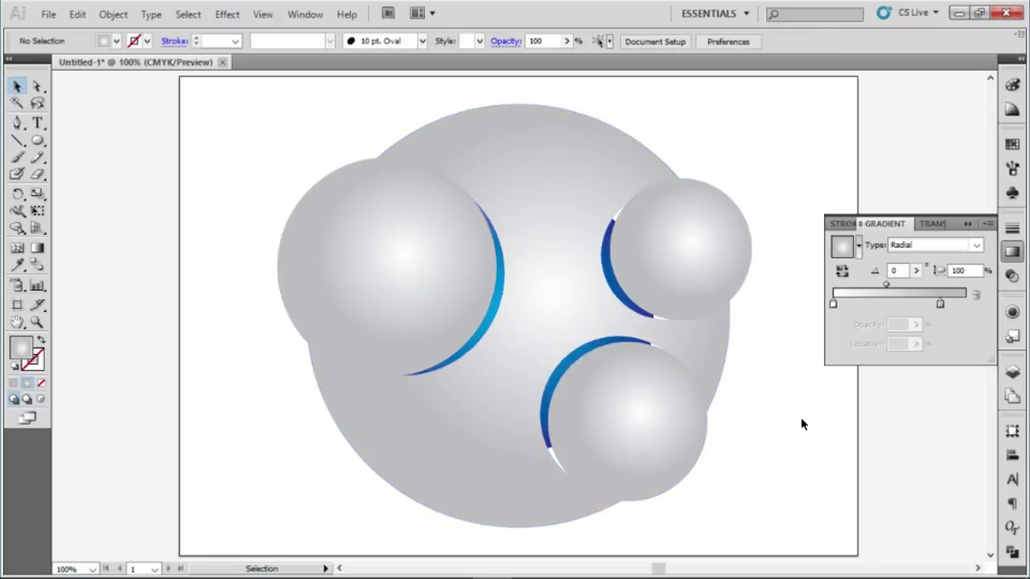
Scale the lower grey circle from its centre to about 68.65 mm.
left_click(635, 416)
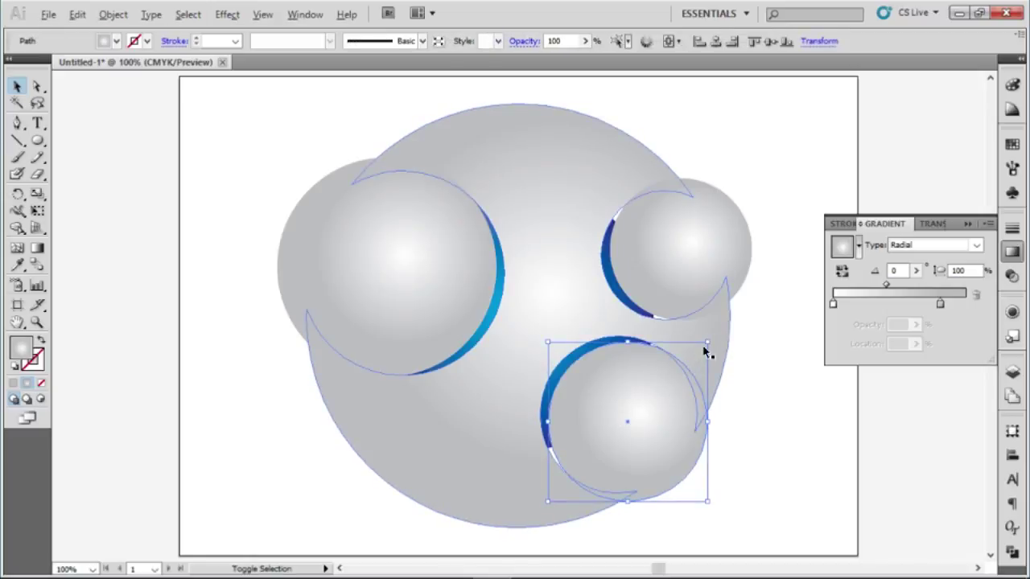
left_click_drag(706, 342, 711, 340)
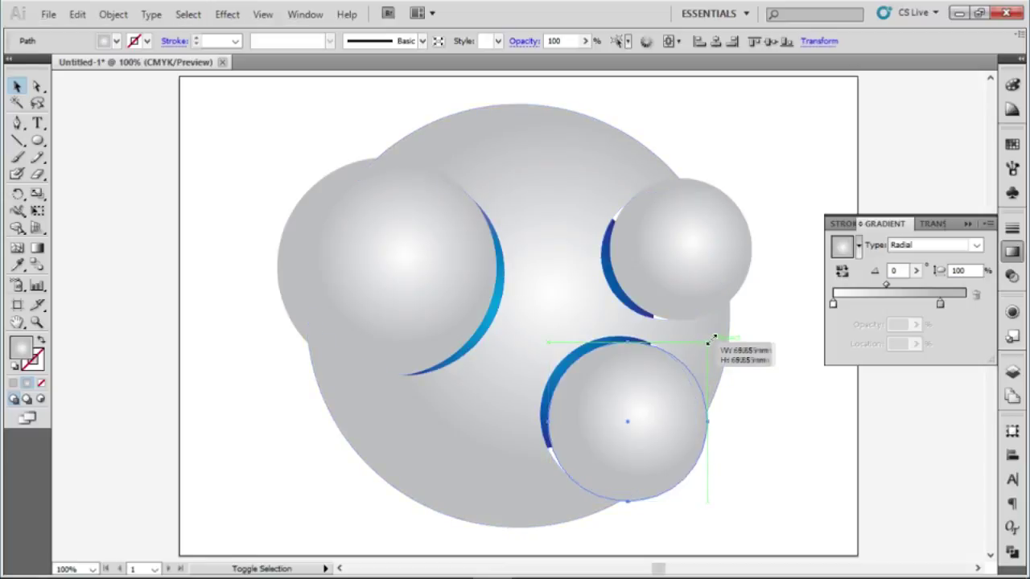
left_click_drag(712, 340, 711, 341)
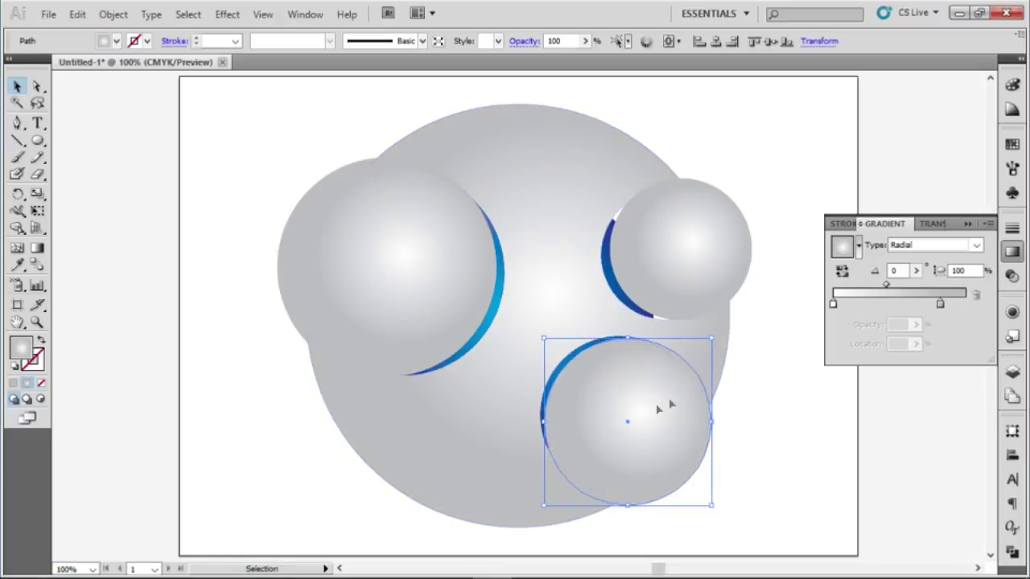
left_click_drag(656, 408, 656, 409)
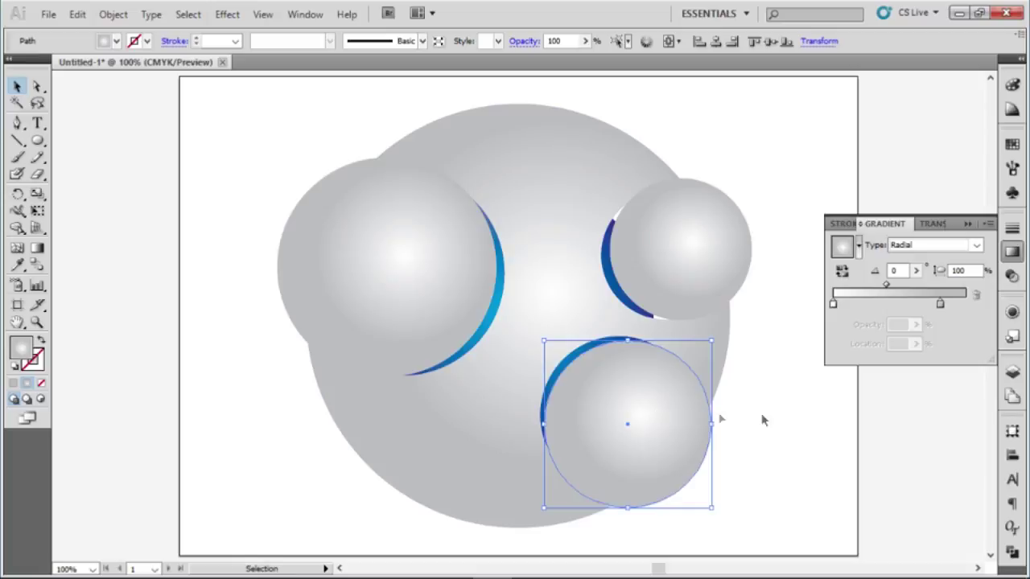
left_click(768, 420)
Select the lower circle, upper-right circle and large grey sphere together.
left_click(643, 421)
left_click(666, 262, "shift")
left_click(535, 154, "shift")
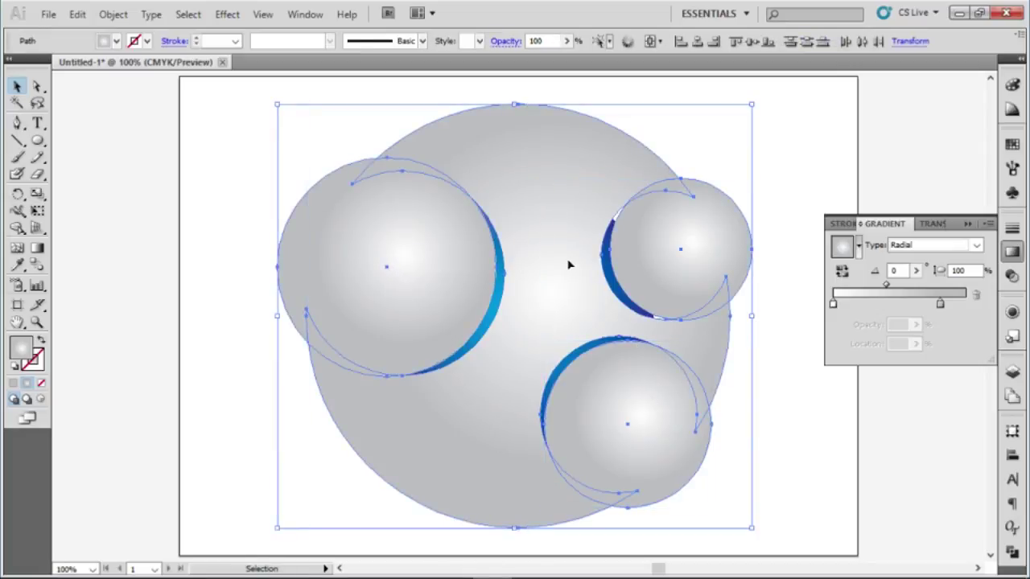
Copy the grey sphere and its overlapping circles and paste them in place over the originals.
right_click(556, 239)
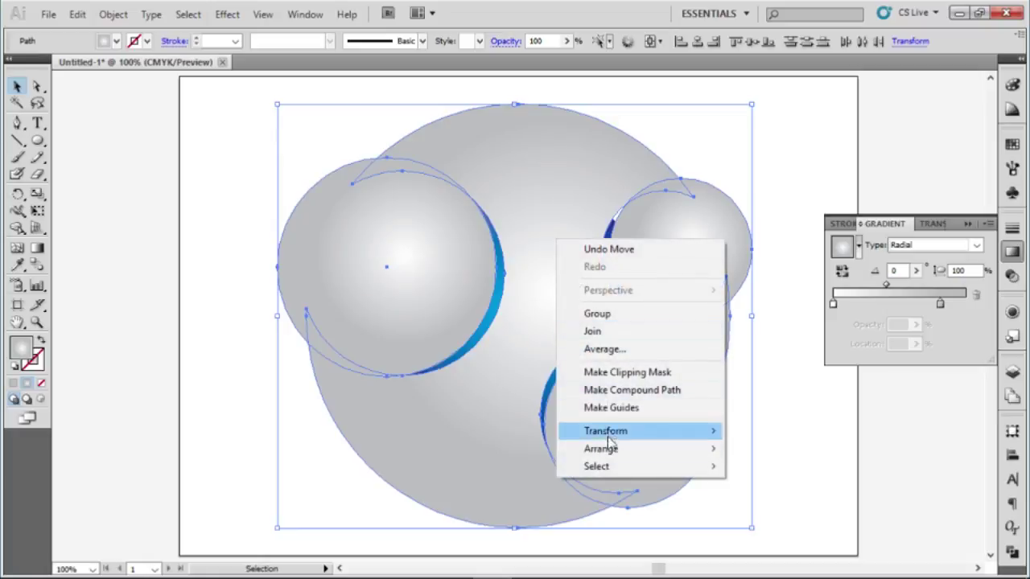
mouse_move(601, 449)
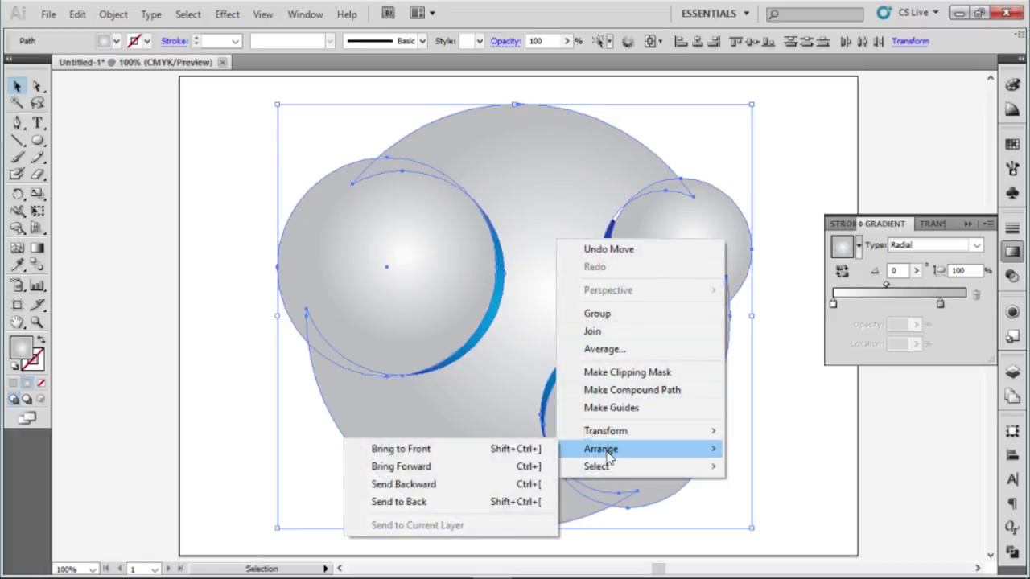
left_click(79, 14)
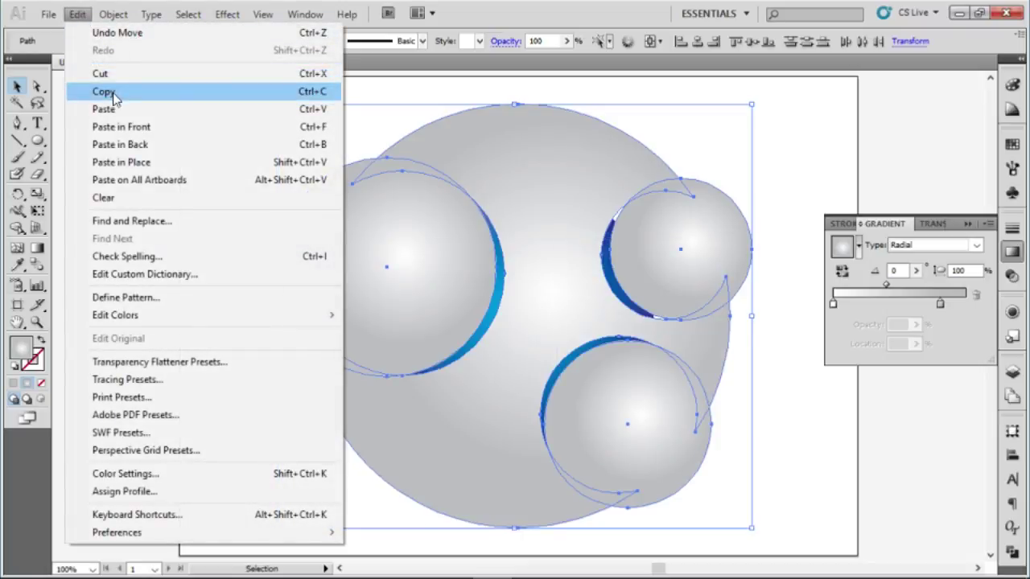
left_click(113, 96)
left_click(82, 16)
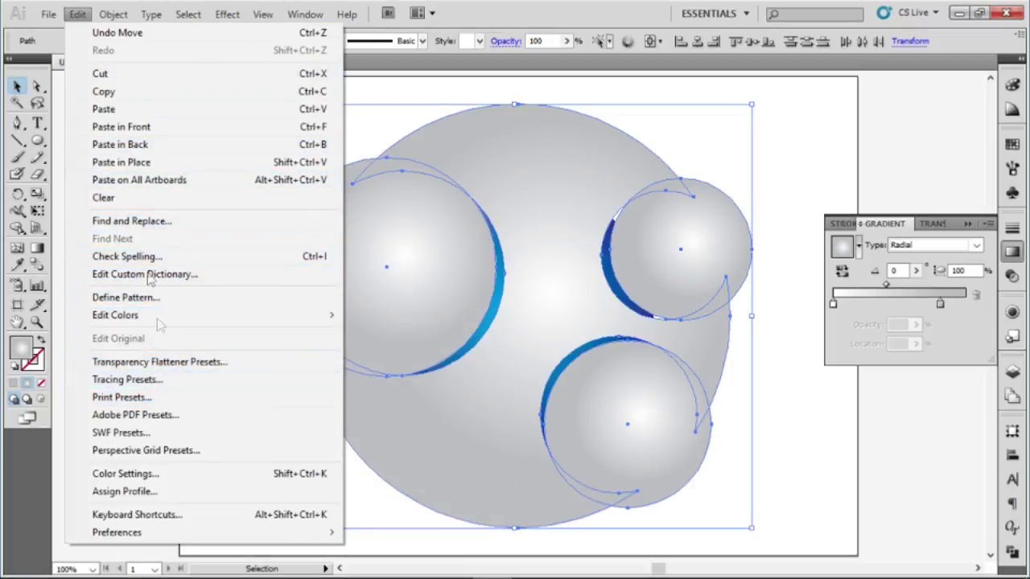
left_click(138, 163)
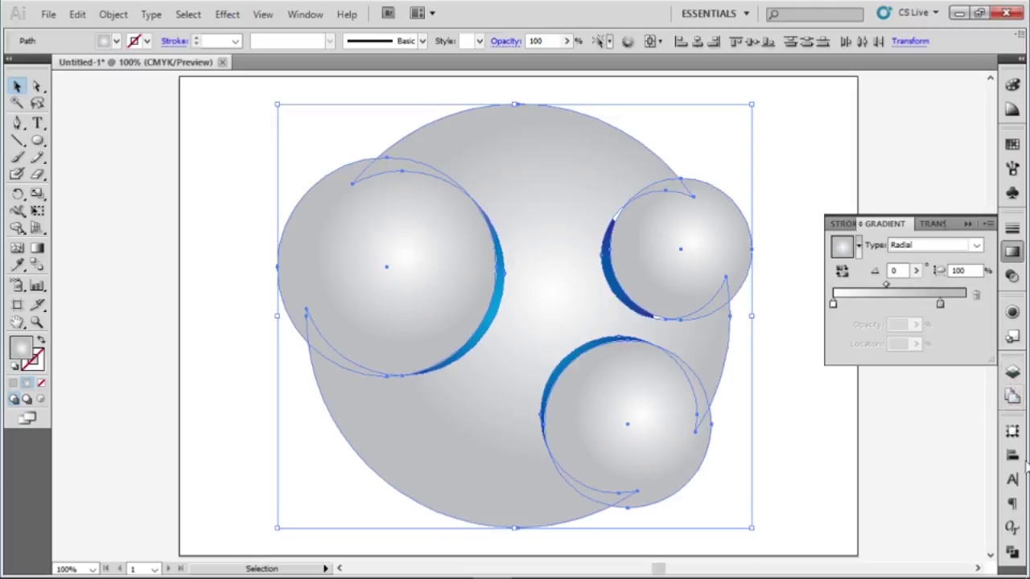
left_click(1013, 553)
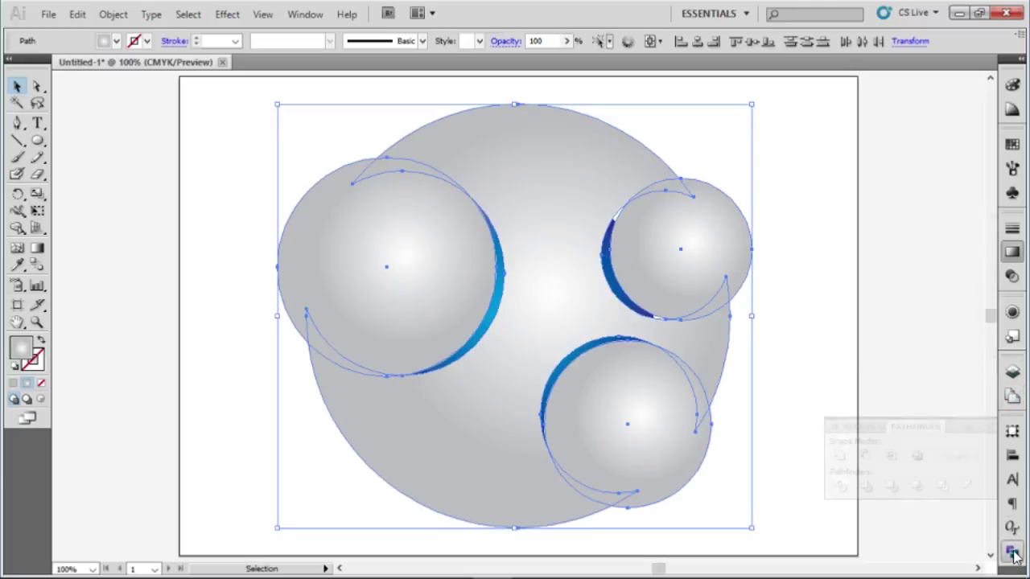
Divide the overlapping grey shapes with Pathfinder and ungroup the resulting pieces.
left_click(839, 489)
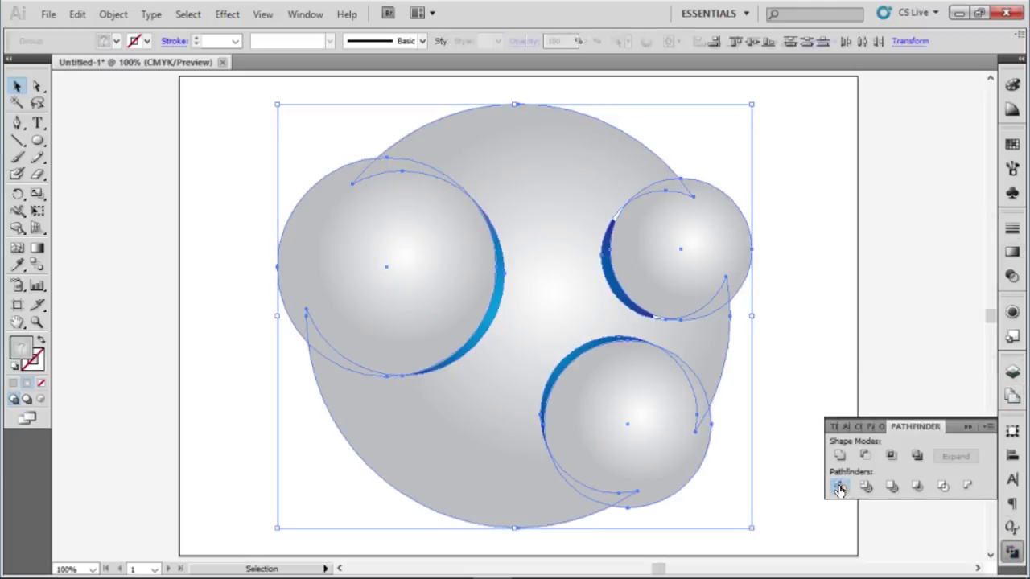
right_click(690, 228)
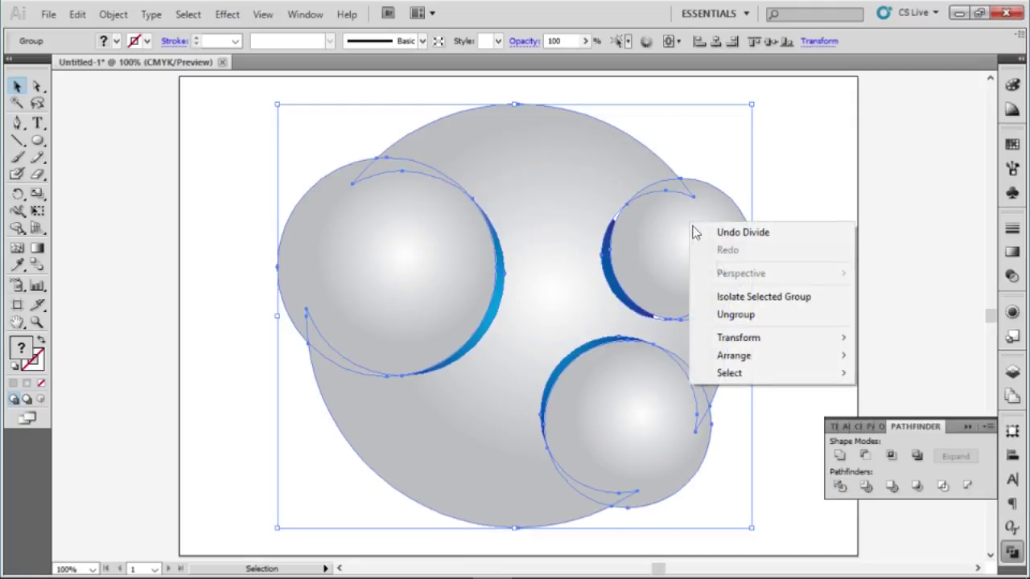
left_click(771, 315)
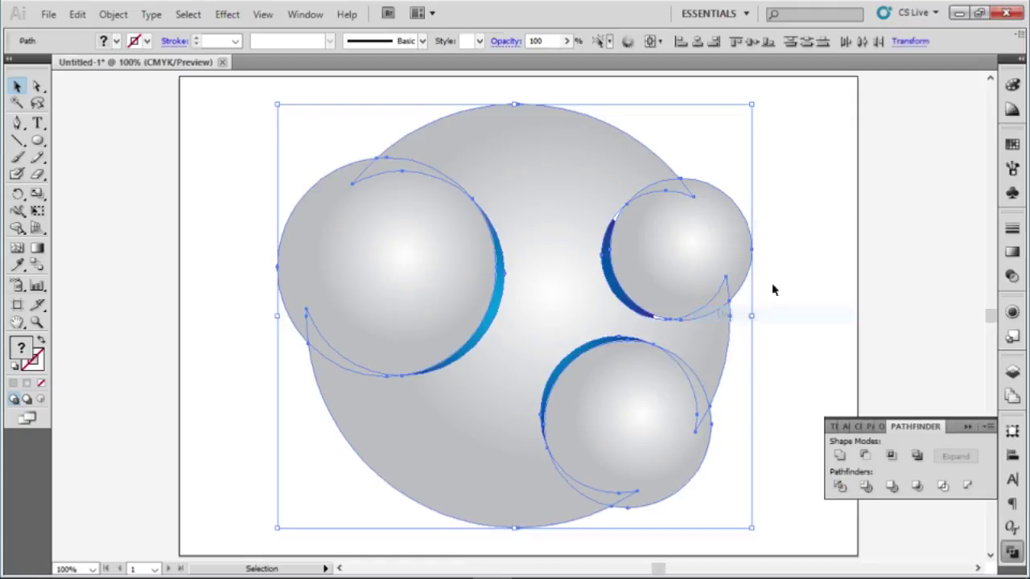
left_click(795, 242)
Delete the upper-right grey circle piece, leaving a white cut-out beside its crescent.
left_click(721, 235)
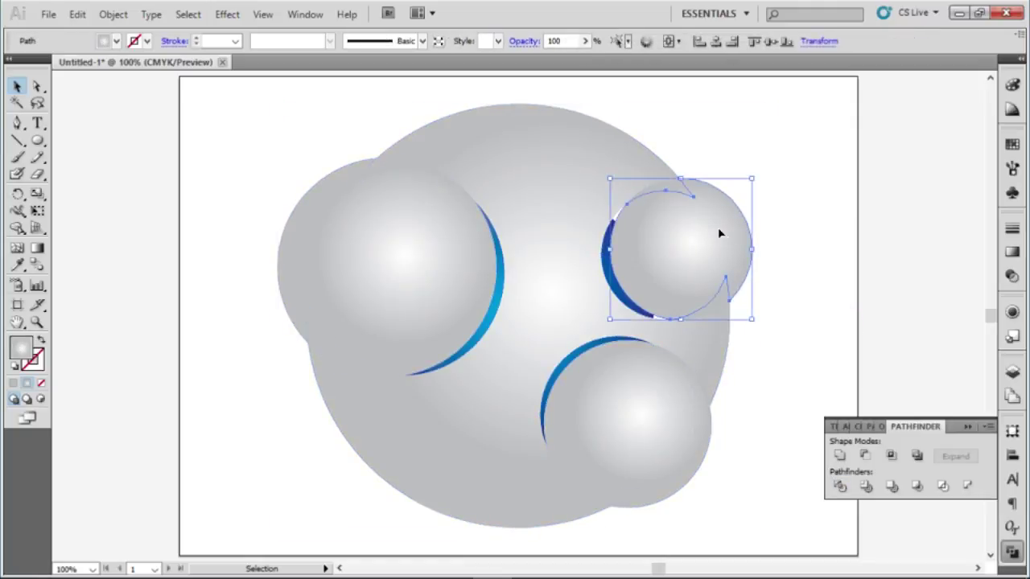
left_click(720, 234, "shift")
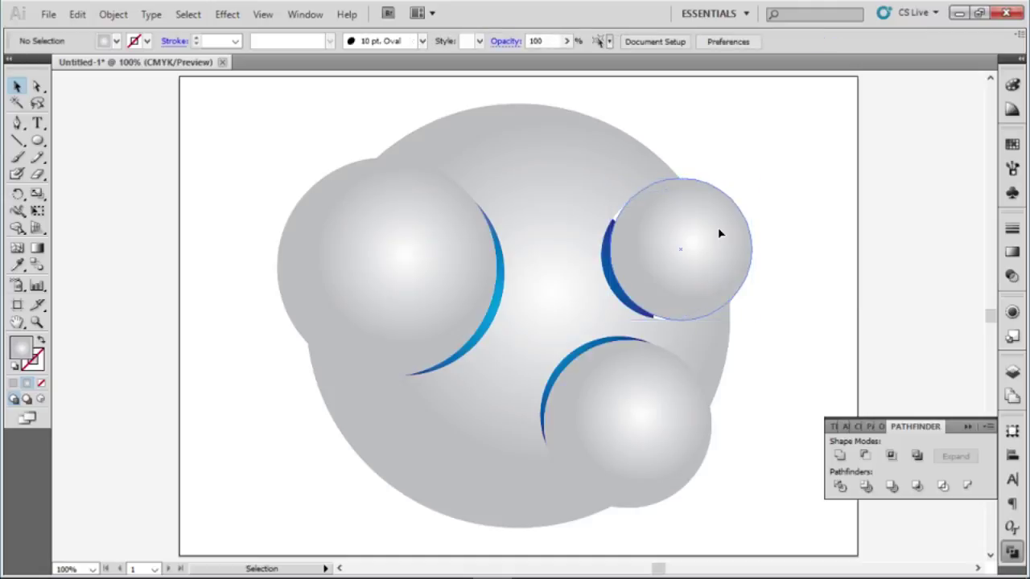
left_click(721, 234)
key("Delete")
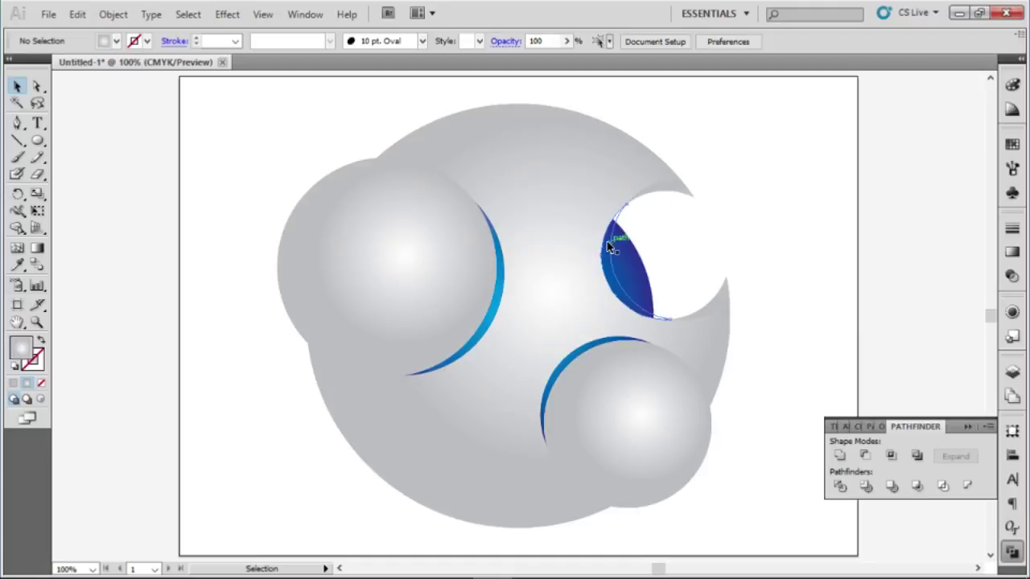
left_click(610, 243)
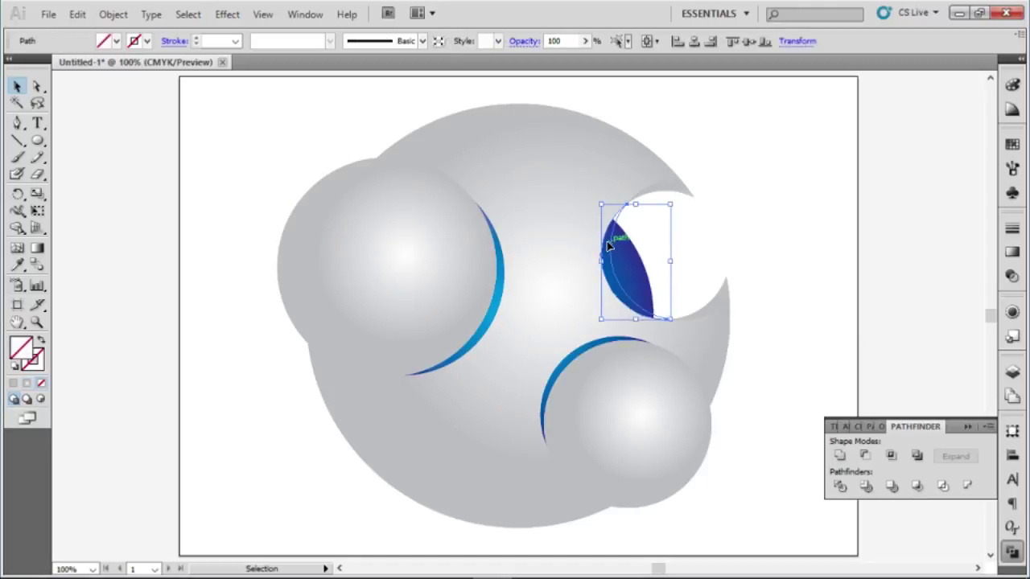
Apply the upper-right crescent's blue gradient to the selected crescent with the Eyedropper.
left_click(18, 265)
left_click(641, 266)
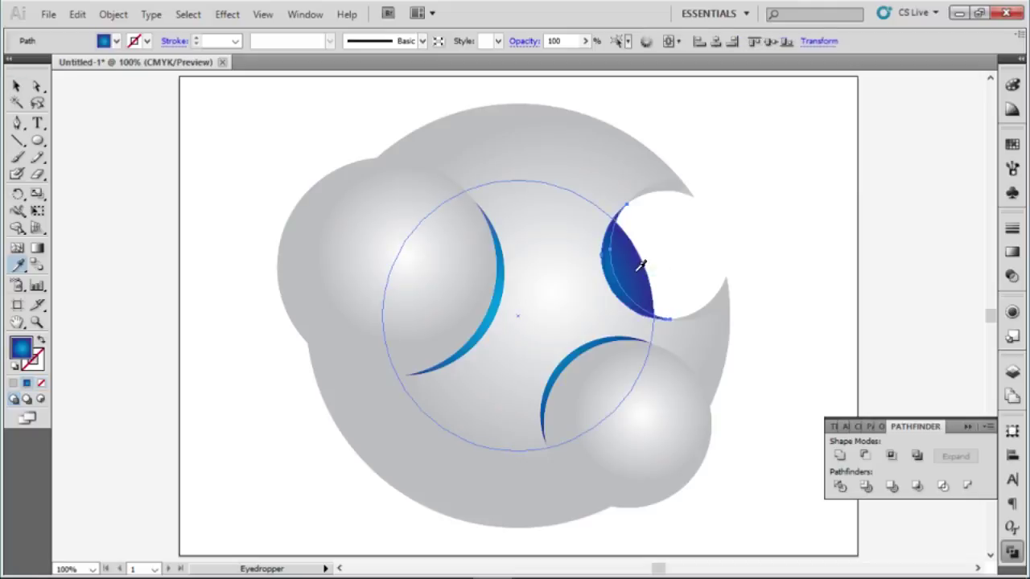
left_click(17, 86)
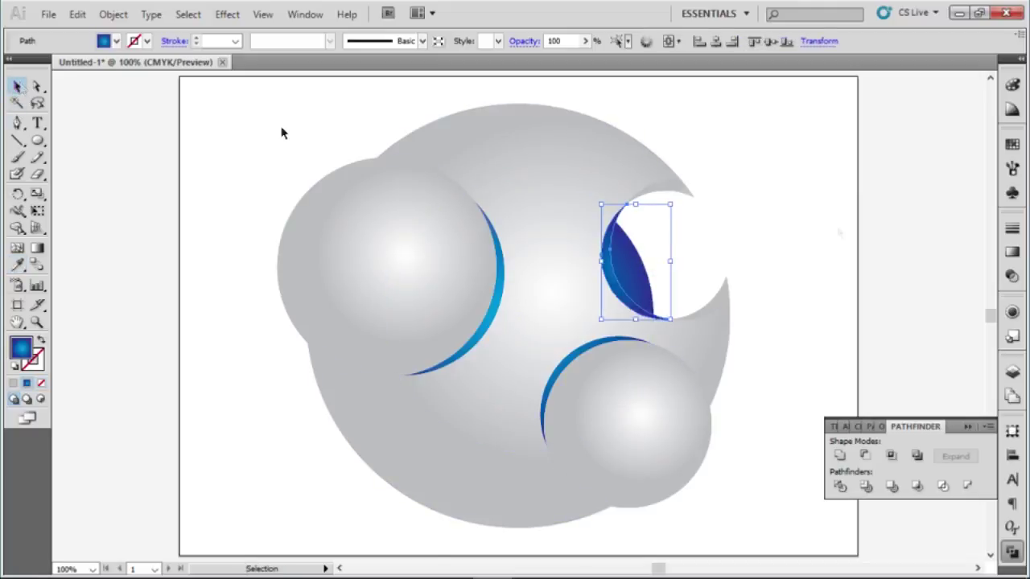
left_click(794, 193)
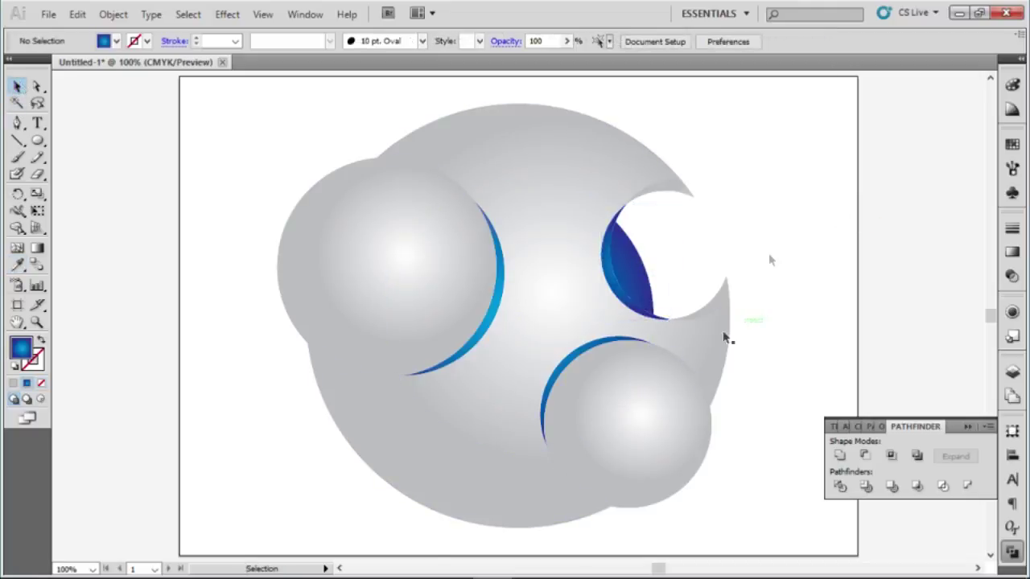
Pull the lower circle piece aside and give the lower crescent the same blue gradient.
left_click(609, 372)
key("ctrl+shift+a")
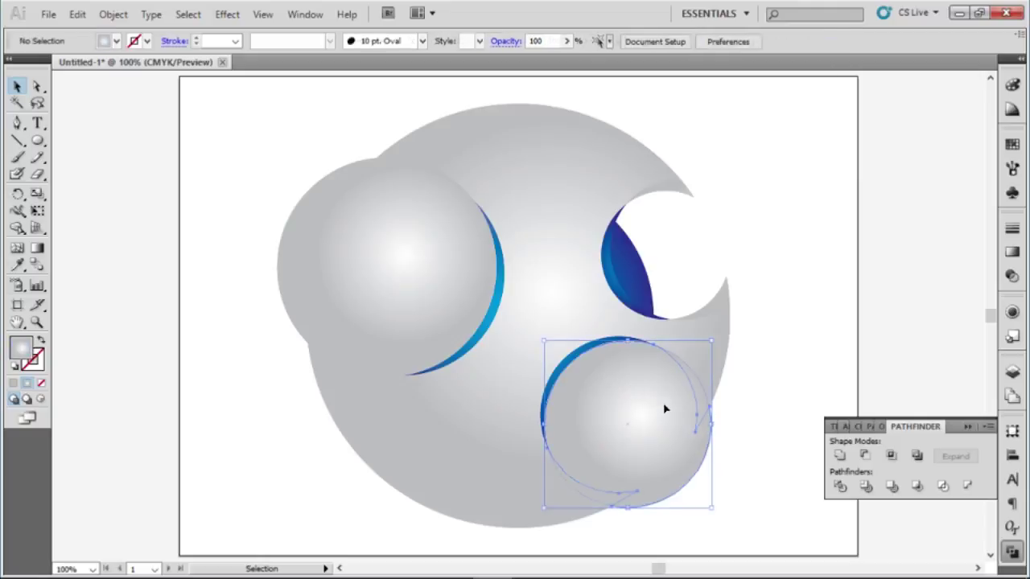
left_click_drag(683, 421, 586, 366)
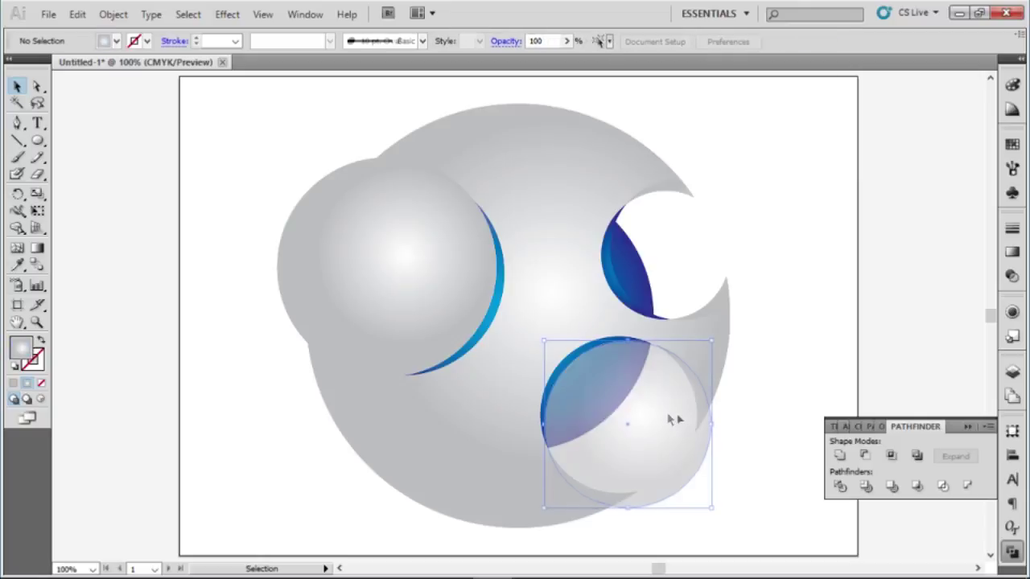
left_click(578, 353)
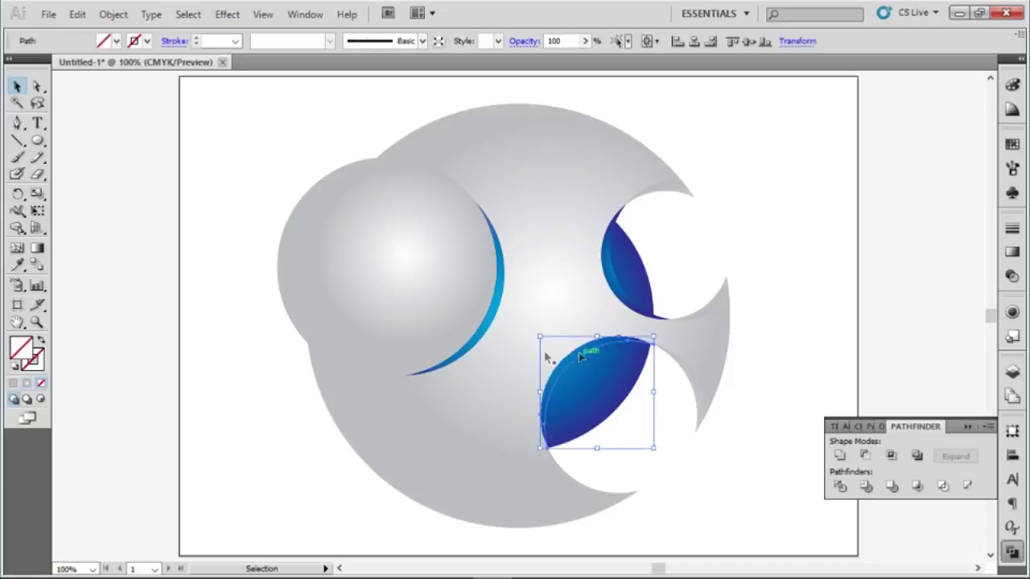
left_click(18, 265)
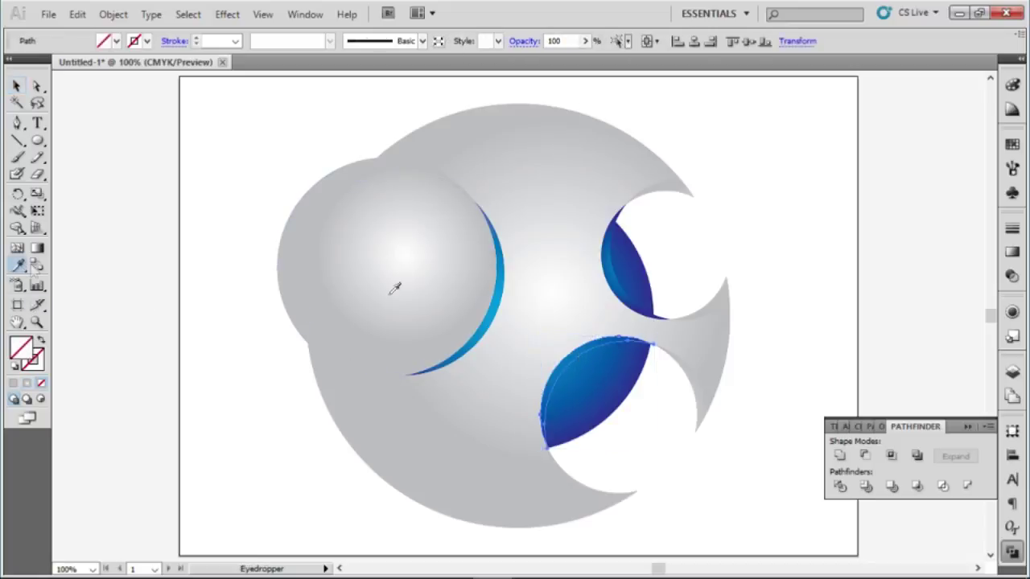
left_click(646, 259)
key("ctrl+shift+a")
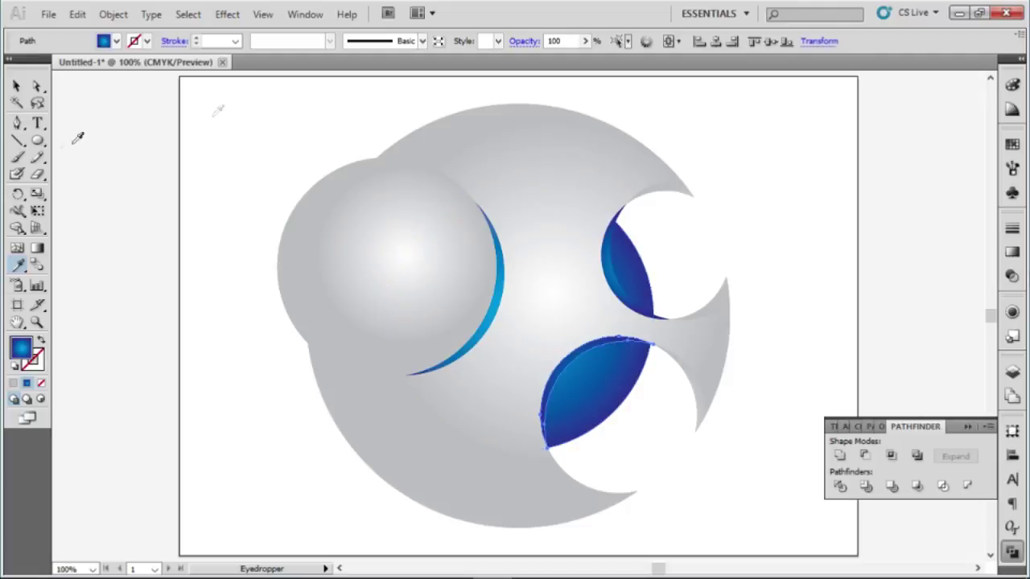
left_click(16, 87)
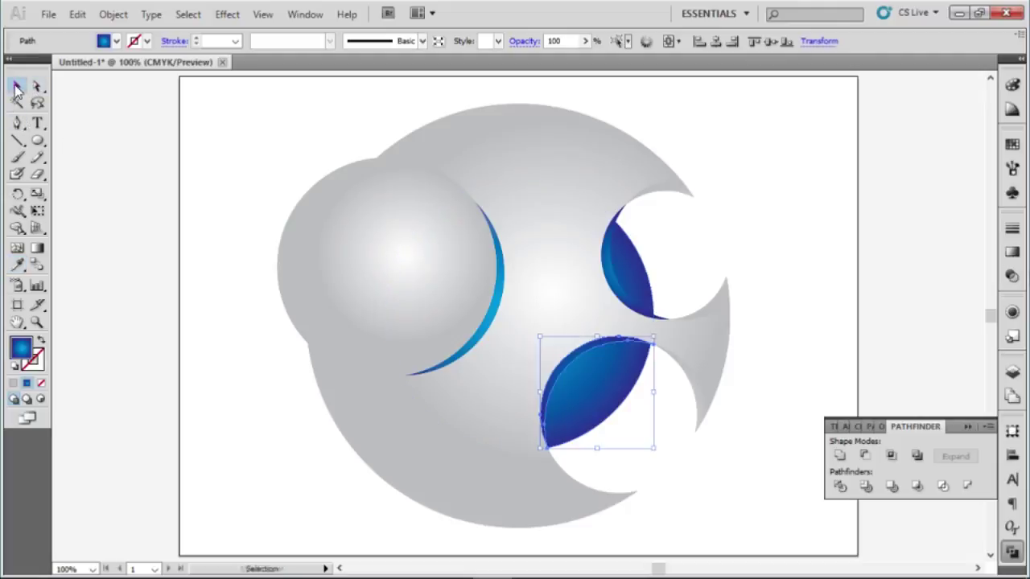
Delete the left grey circle piece to reveal its cut-out.
left_click(358, 237)
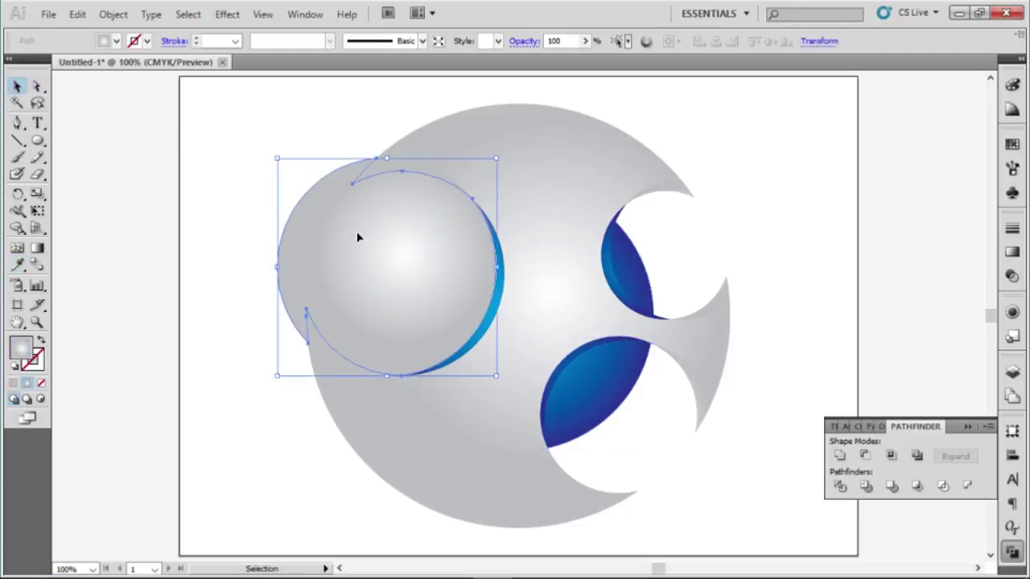
key("ctrl+shift+a")
left_click(358, 237)
key("Delete")
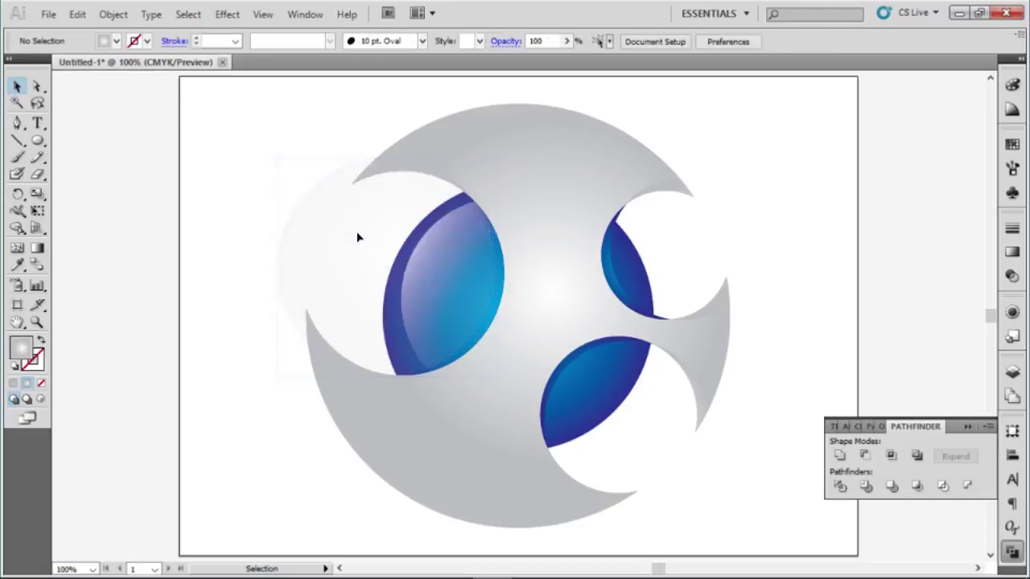
left_click(386, 279)
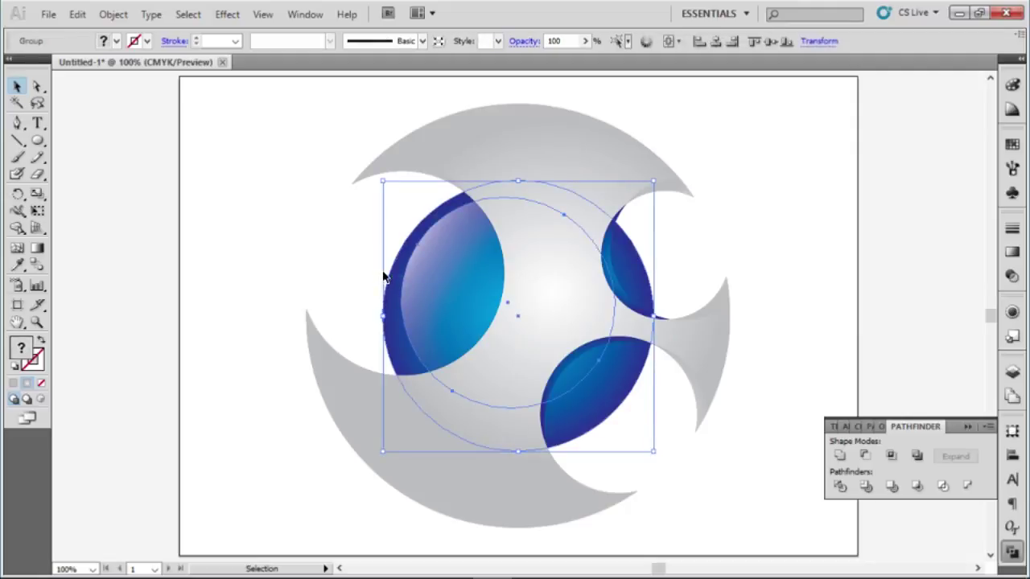
key("ctrl+shift+a")
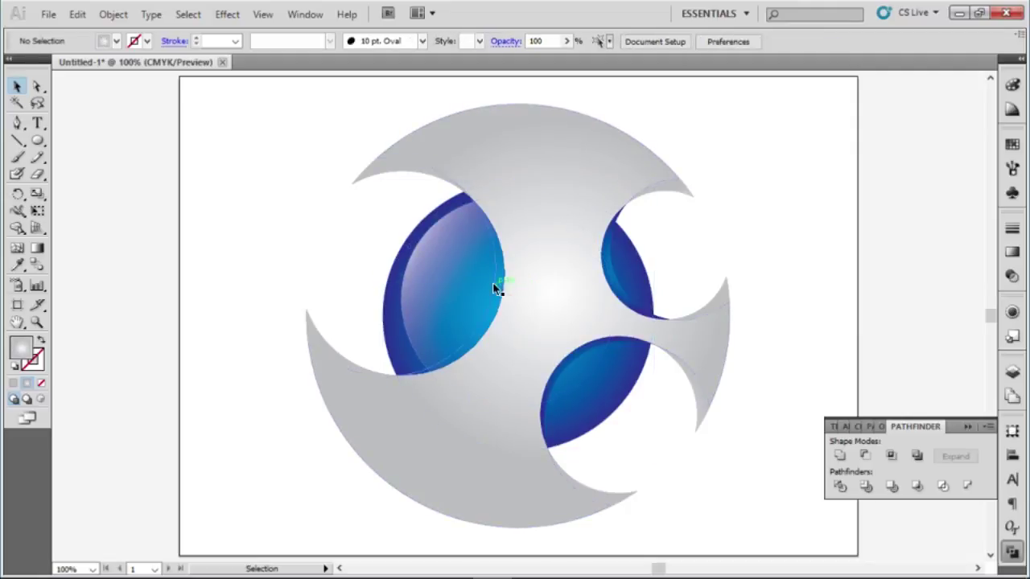
Give the left lens the upper-right lens's blue gradient via the Eyedropper.
left_click(494, 287)
left_click(18, 265)
left_click(616, 272)
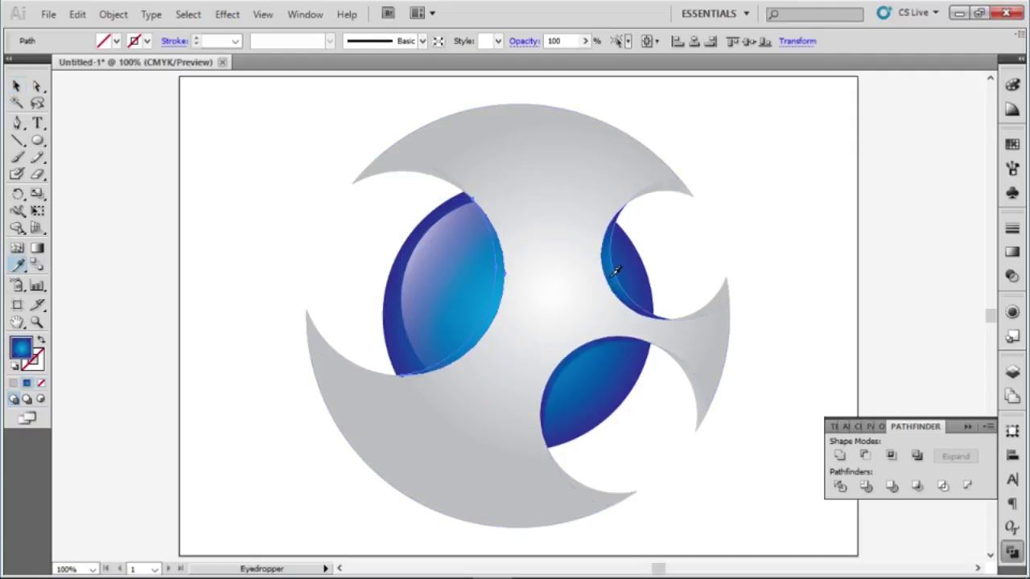
left_click(16, 86)
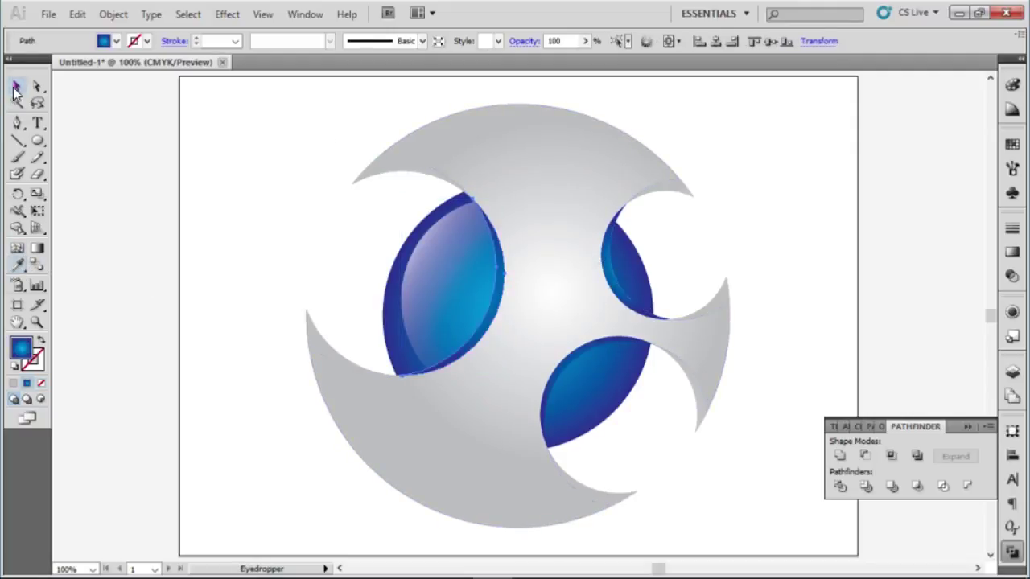
left_click(161, 128)
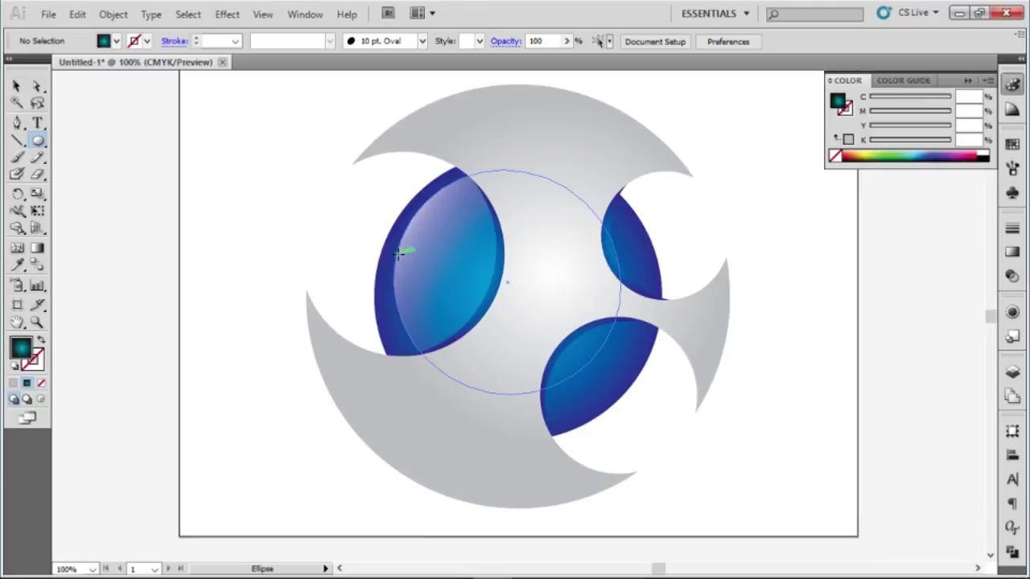
Draw a teal radial-gradient circle over the left lens, redrawing after a misplaced first attempt.
left_click_drag(398, 255, 461, 295)
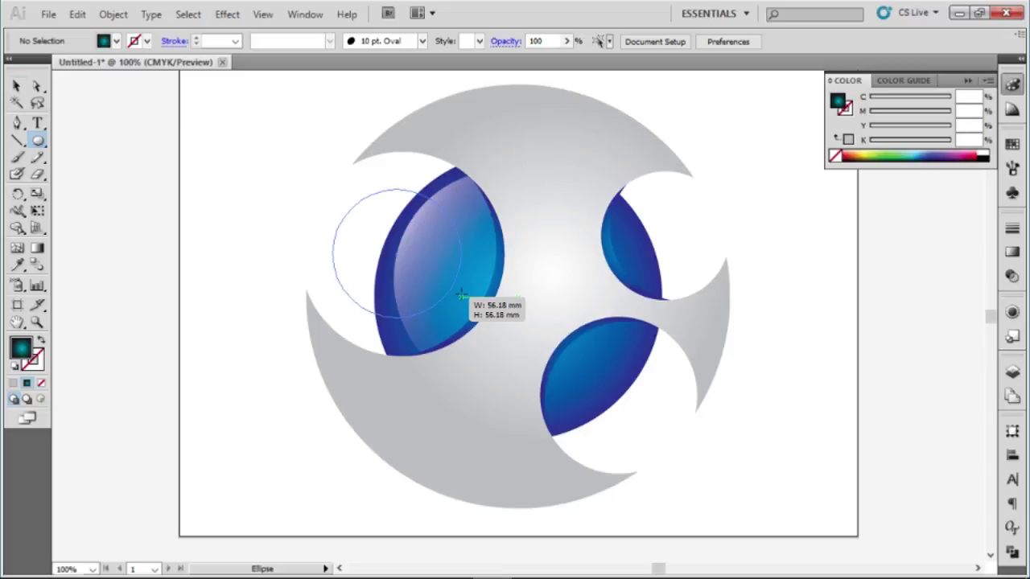
left_click_drag(461, 296, 461, 294)
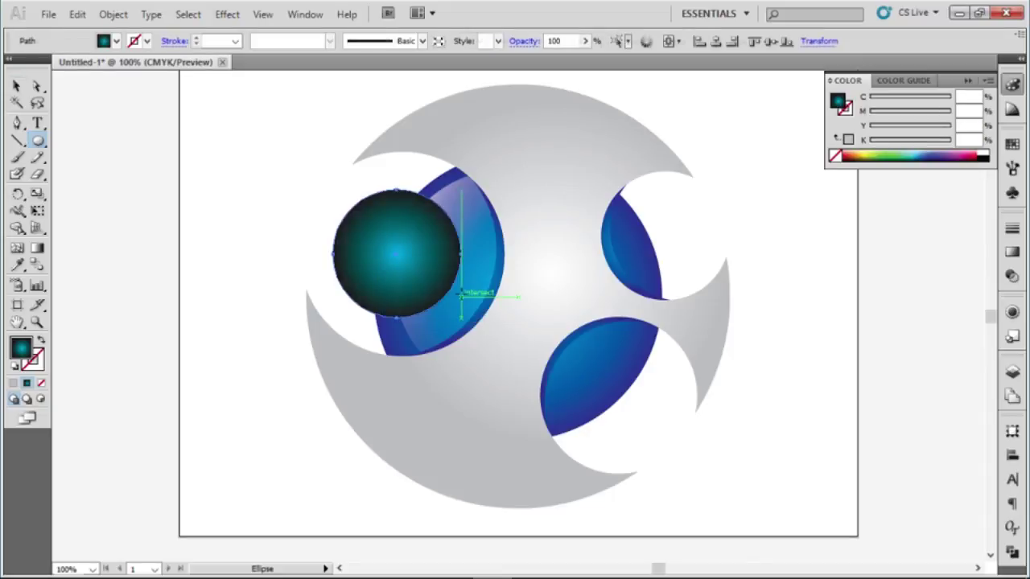
key("ctrl+z")
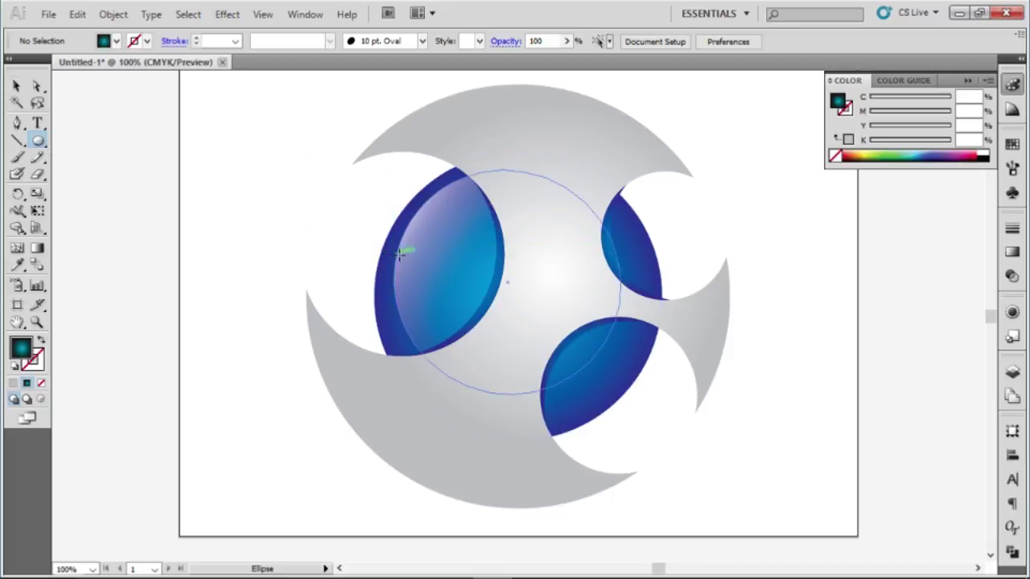
left_click_drag(401, 251, 479, 306)
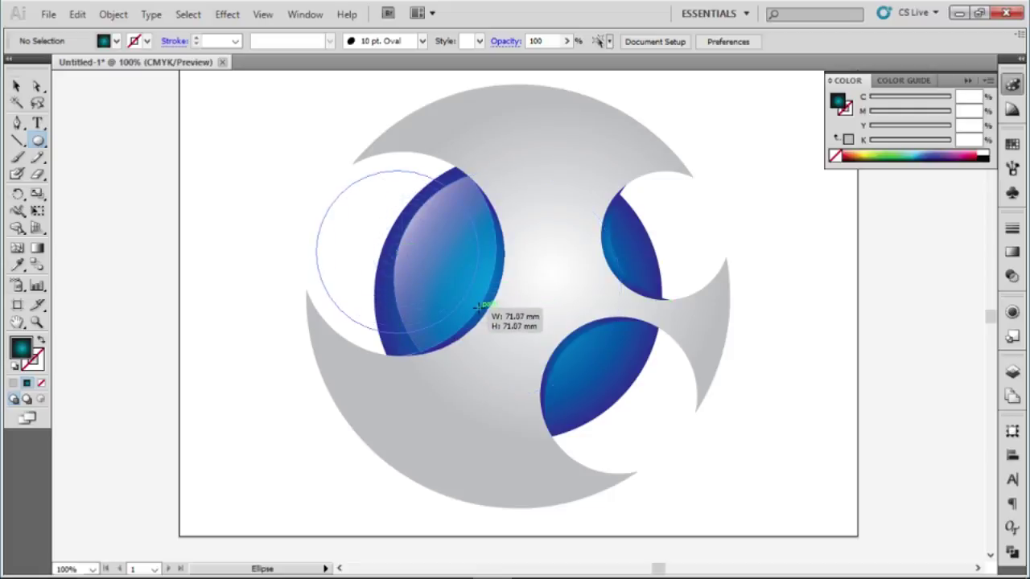
left_click_drag(480, 308, 478, 309)
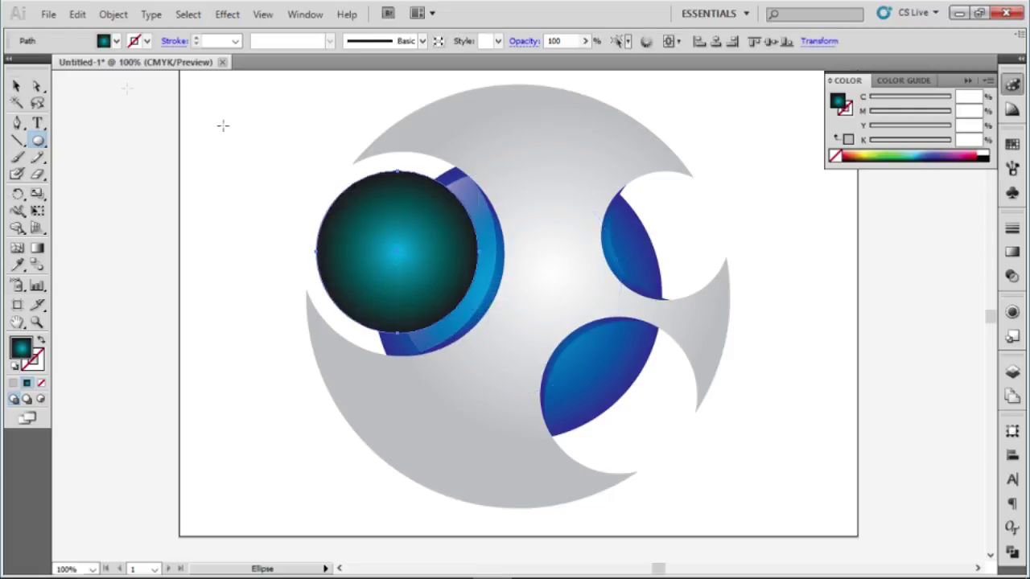
Move the teal circle to the sphere's upper-left edge and enlarge it to about 72 mm.
left_click(18, 87)
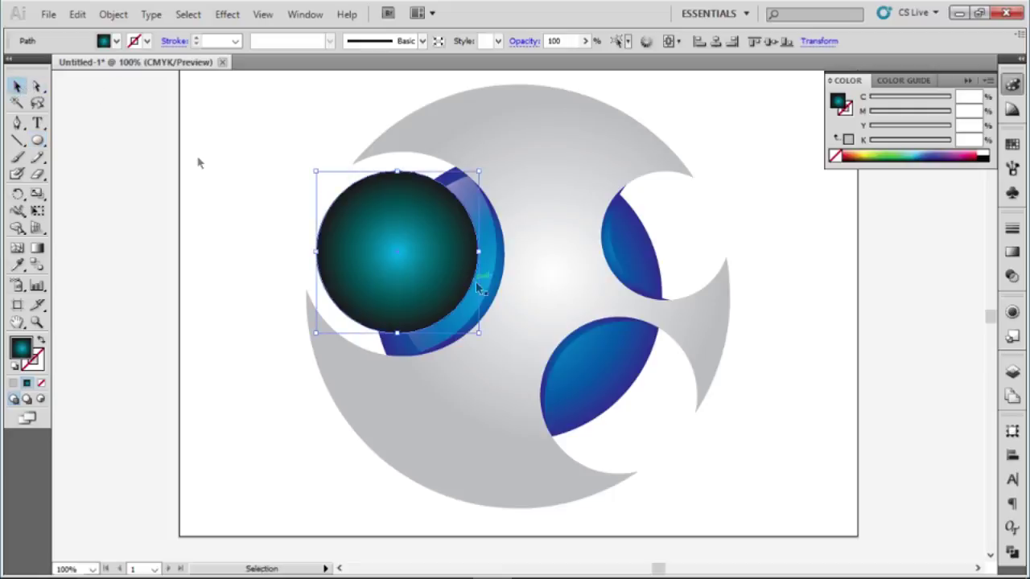
left_click_drag(452, 279, 435, 268)
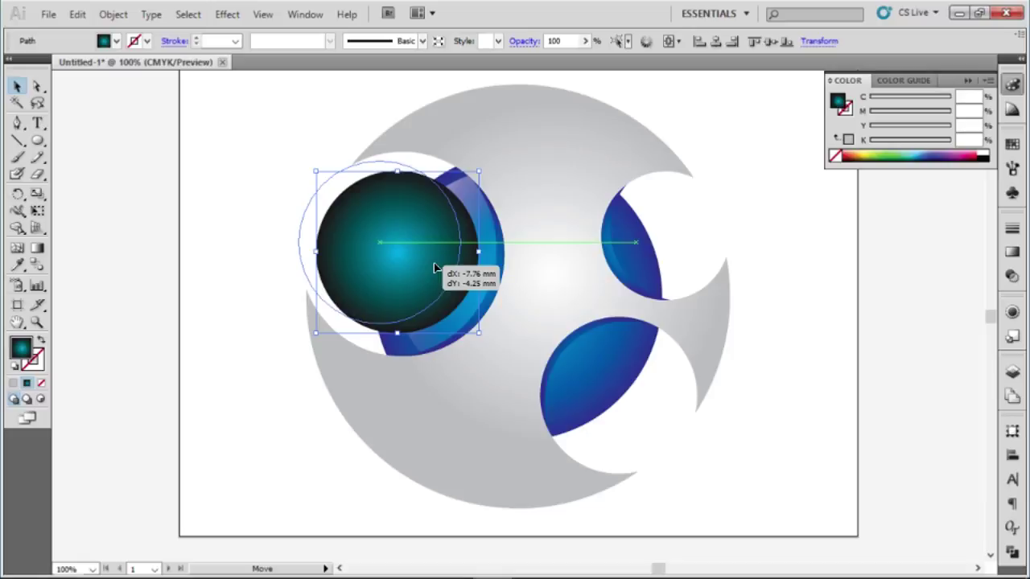
left_click_drag(435, 268, 435, 268)
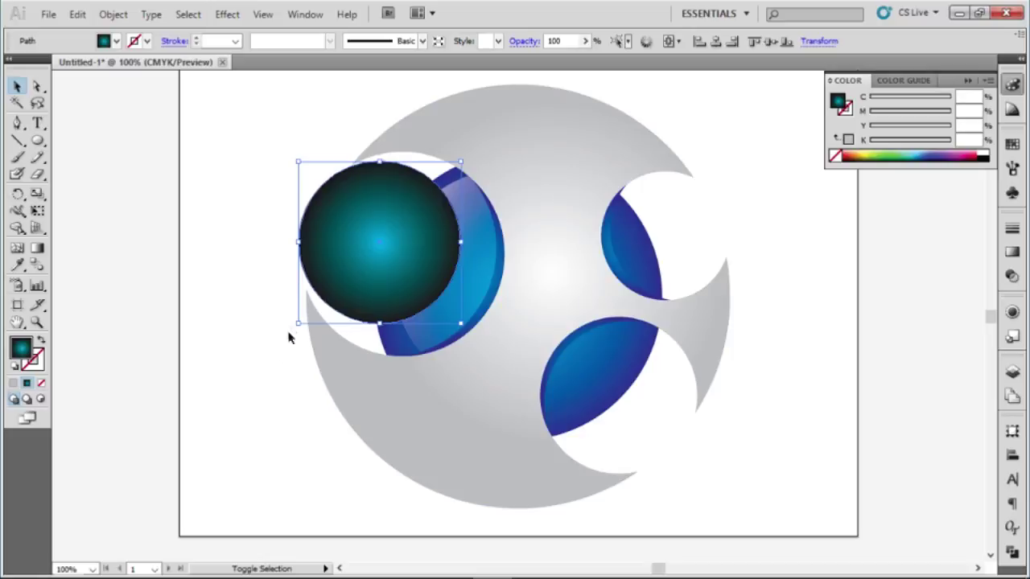
left_click_drag(297, 324, 292, 346)
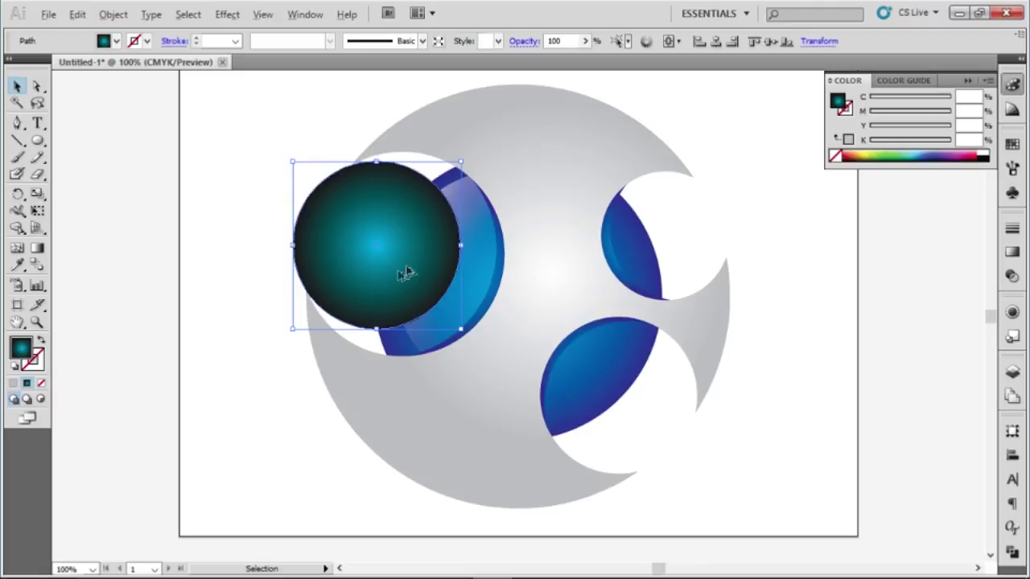
Duplicate the teal circle onto the upper-right lens, shrink it and reposition it.
left_click_drag(399, 278, 659, 280)
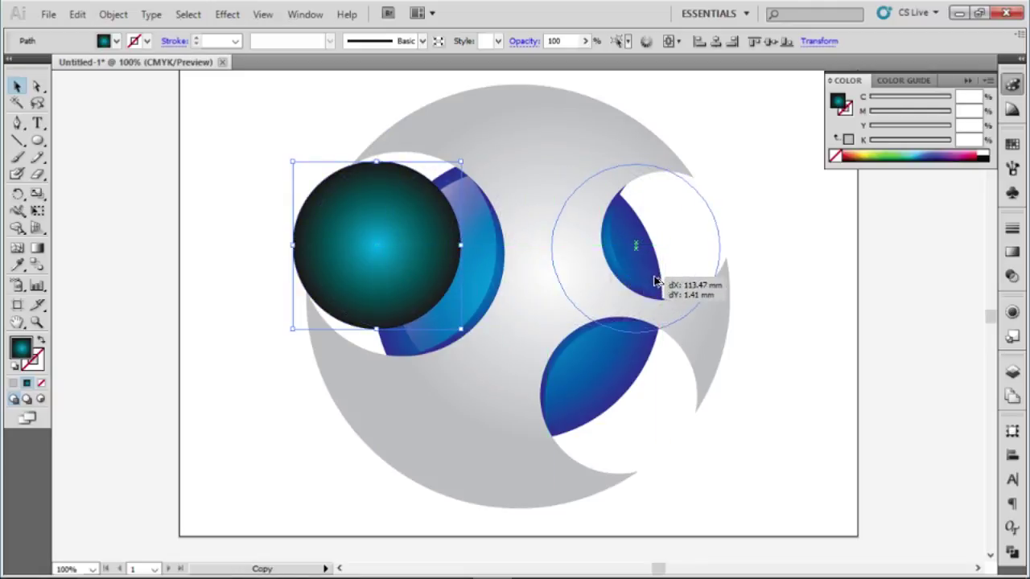
mouse_move(658, 280)
left_mouse_down()
mouse_move(653, 273)
mouse_move(663, 276)
left_mouse_up()
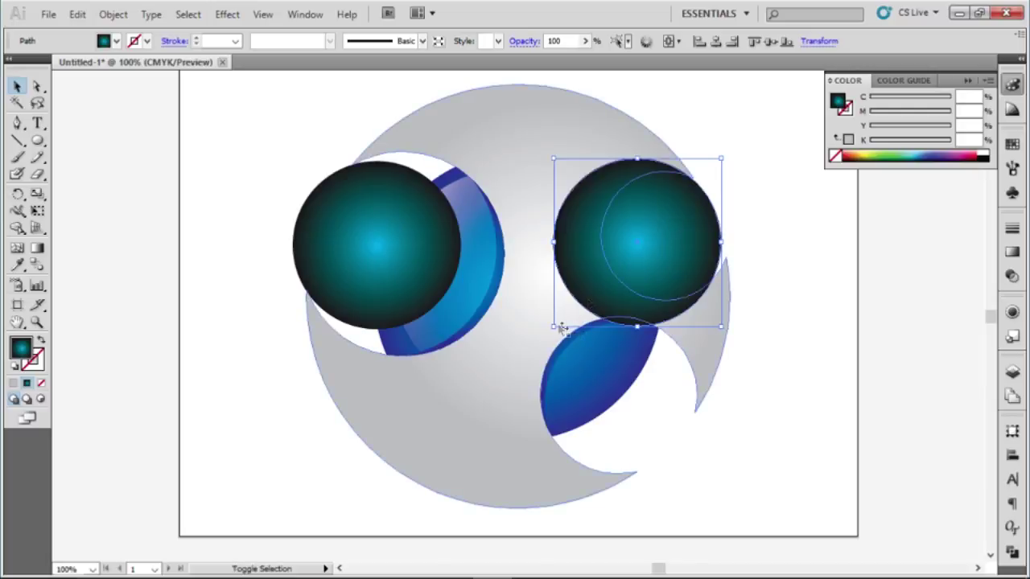
left_click_drag(553, 325, 599, 281)
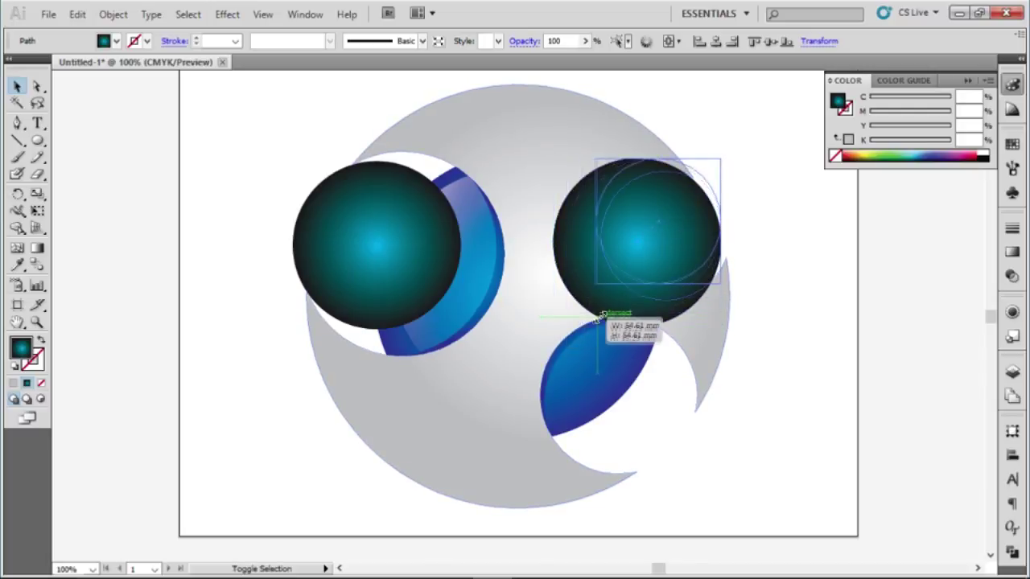
mouse_move(650, 236)
left_mouse_down()
mouse_move(668, 253)
mouse_move(672, 243)
left_mouse_up()
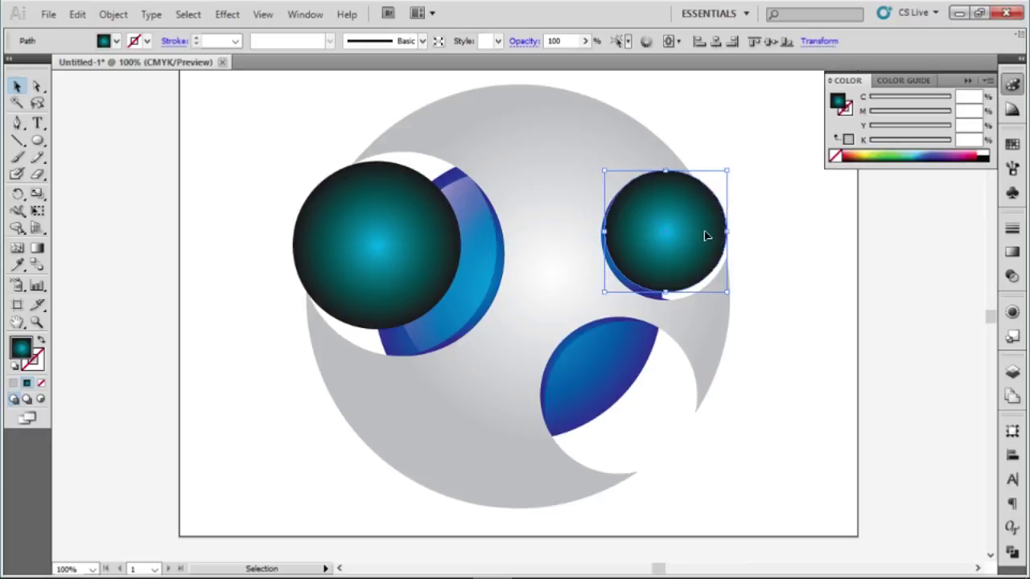
left_click_drag(705, 236, 692, 255)
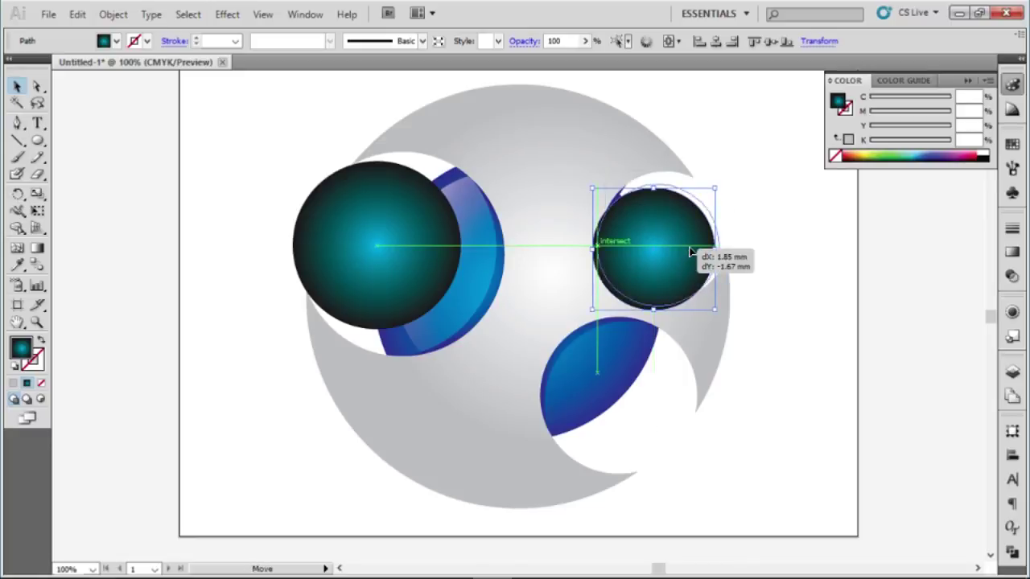
left_click_drag(690, 253, 690, 250)
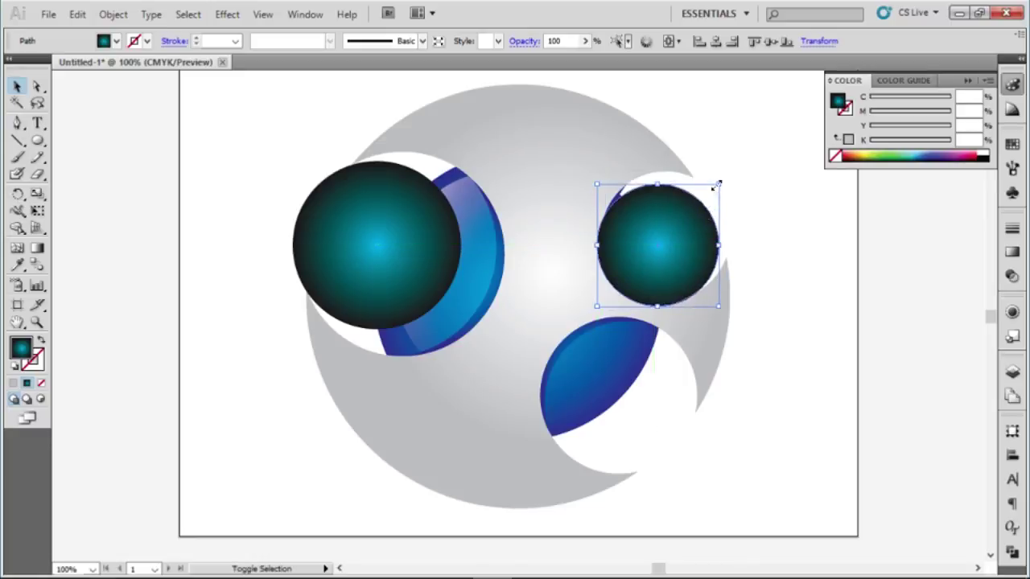
Resize the upper-right teal circle, trying about 59 mm before shrinking it back.
left_click_drag(718, 183, 724, 179)
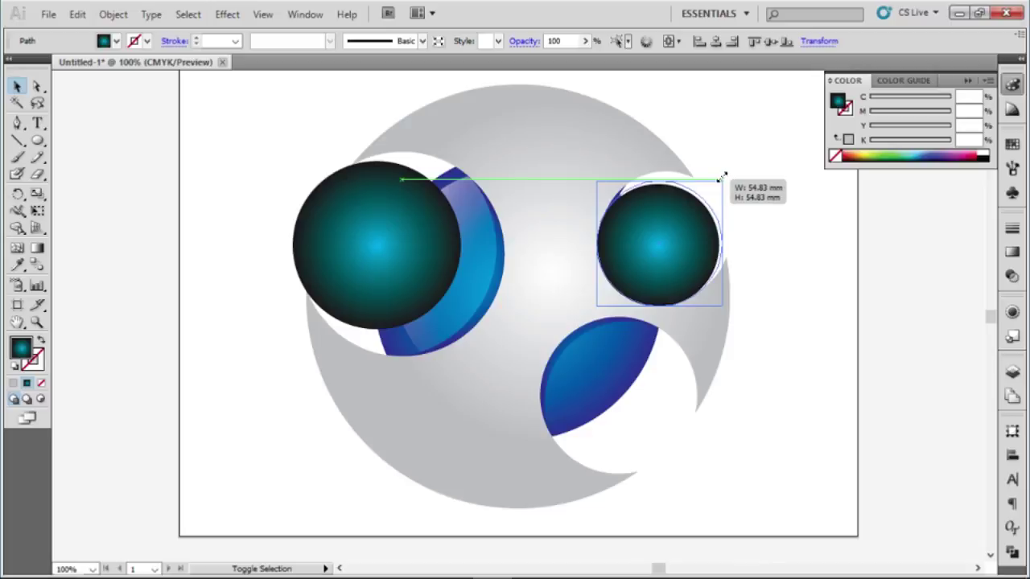
left_click_drag(722, 176, 729, 164)
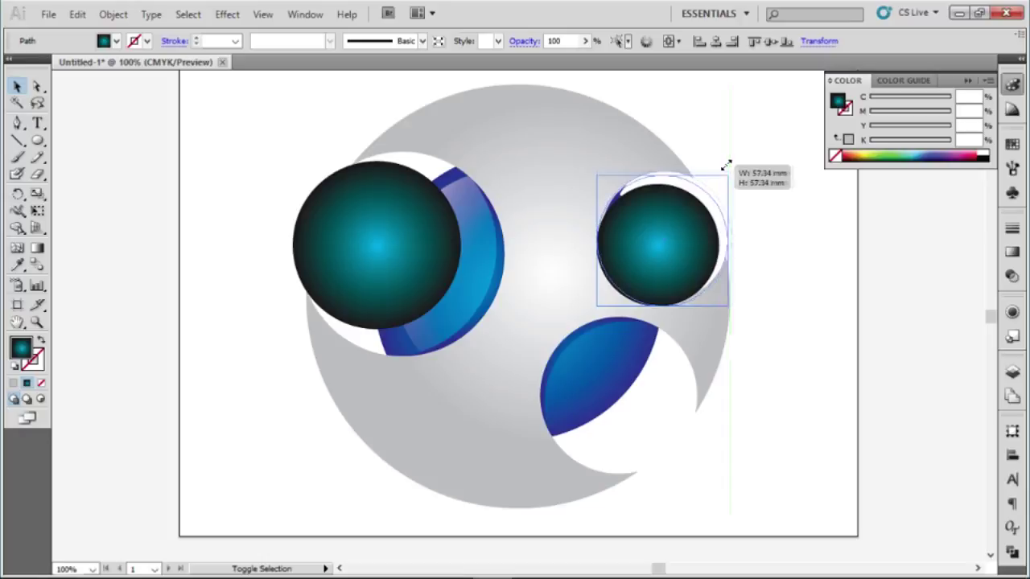
left_click_drag(729, 164, 729, 160)
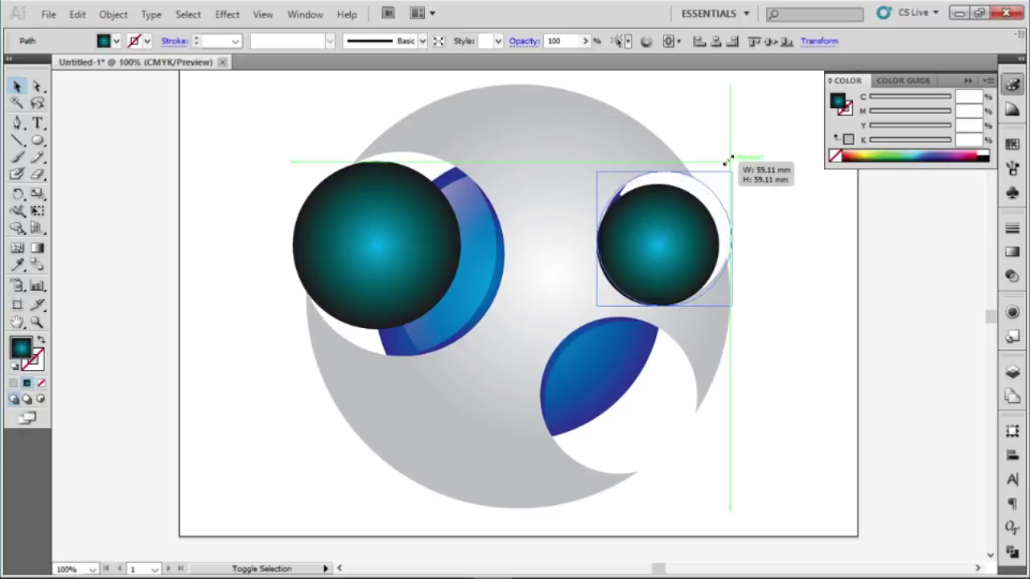
left_click_drag(728, 160, 729, 161)
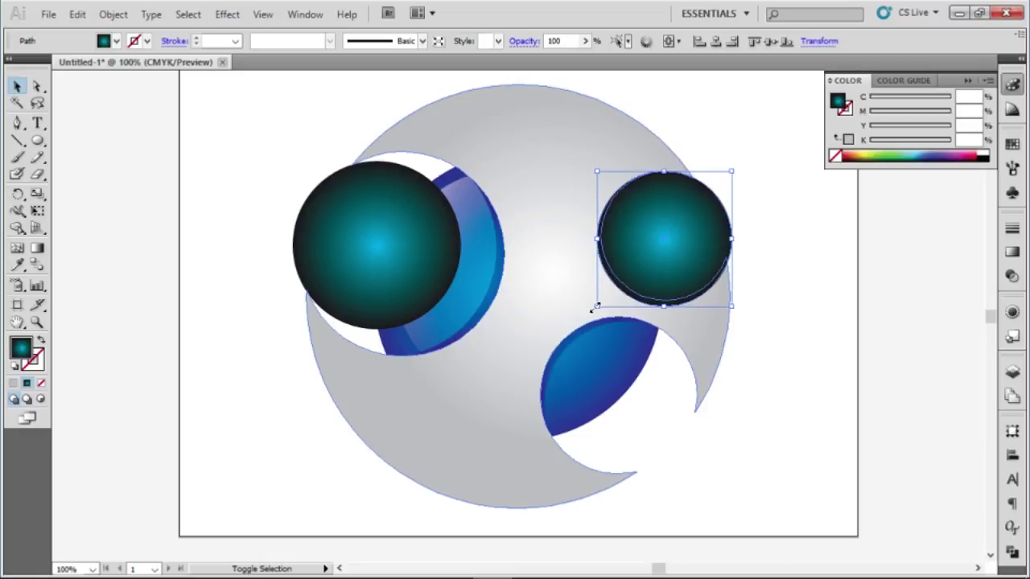
left_click_drag(596, 307, 624, 286)
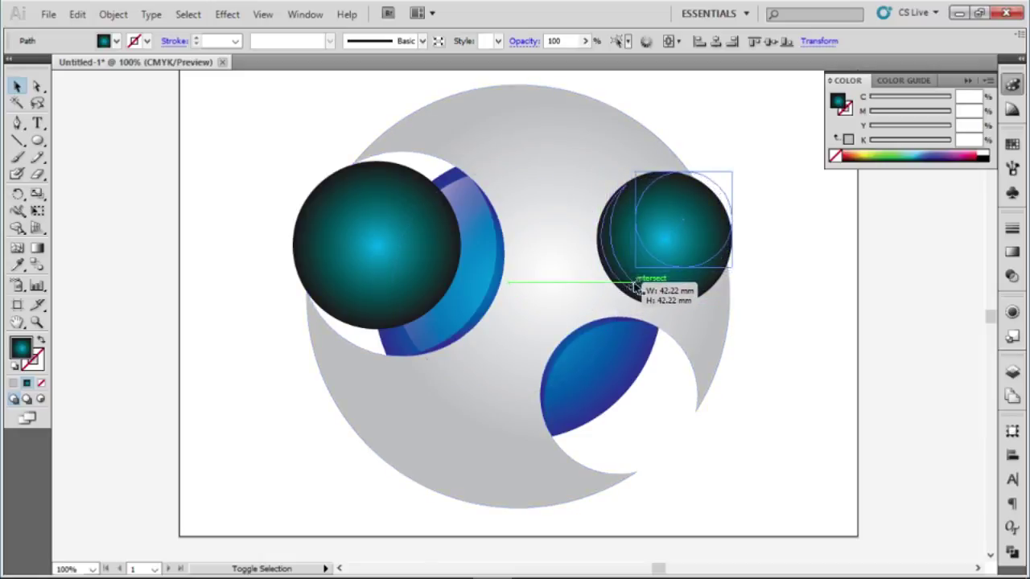
left_click_drag(625, 286, 636, 267)
Nudge the small upper-right teal circle into place and size it to about 46 mm.
left_click_drag(705, 227, 703, 235)
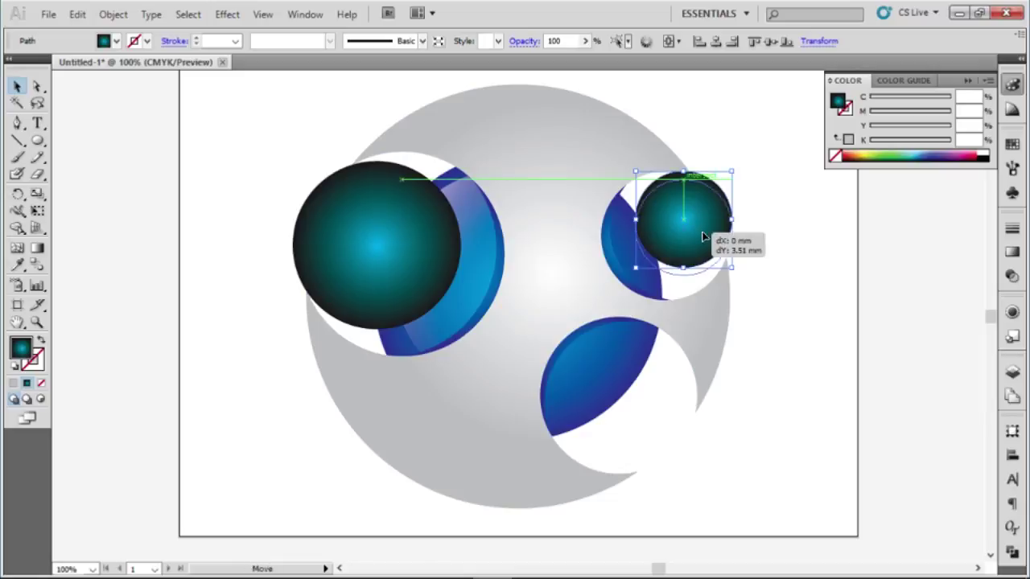
left_click_drag(703, 238, 699, 230)
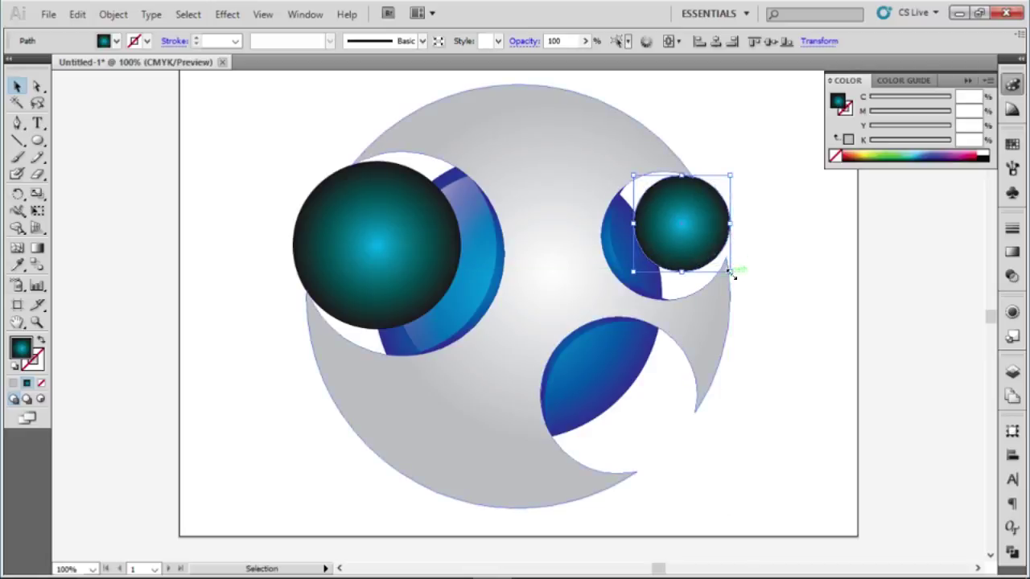
left_click_drag(730, 271, 733, 279)
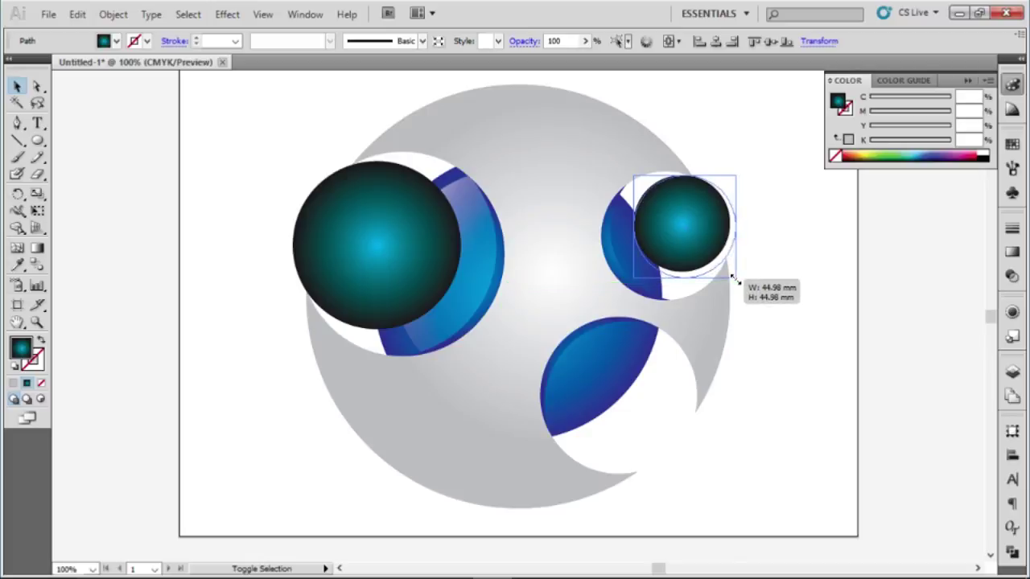
left_click_drag(734, 277, 736, 280)
left_click(779, 287)
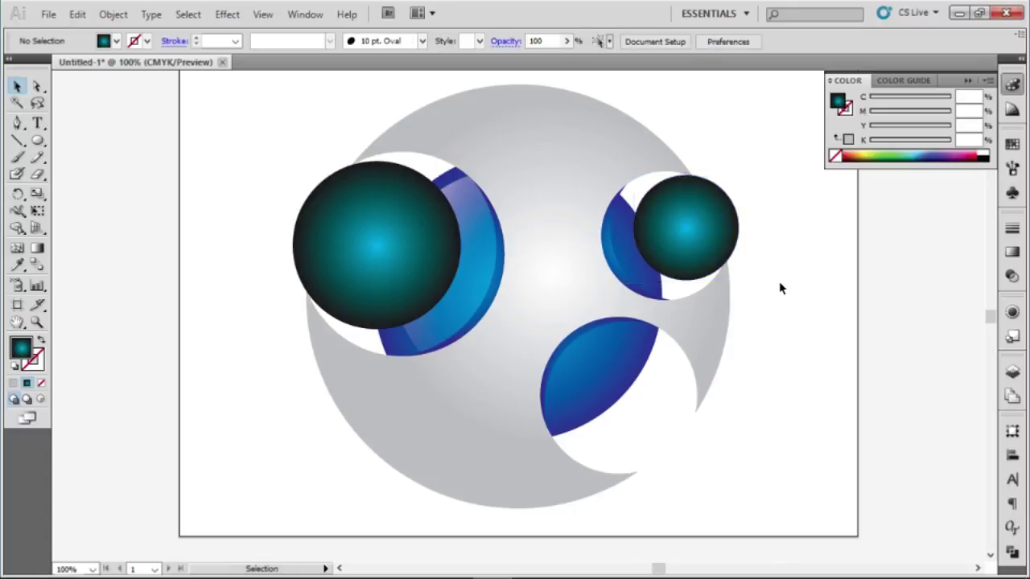
left_click(706, 240)
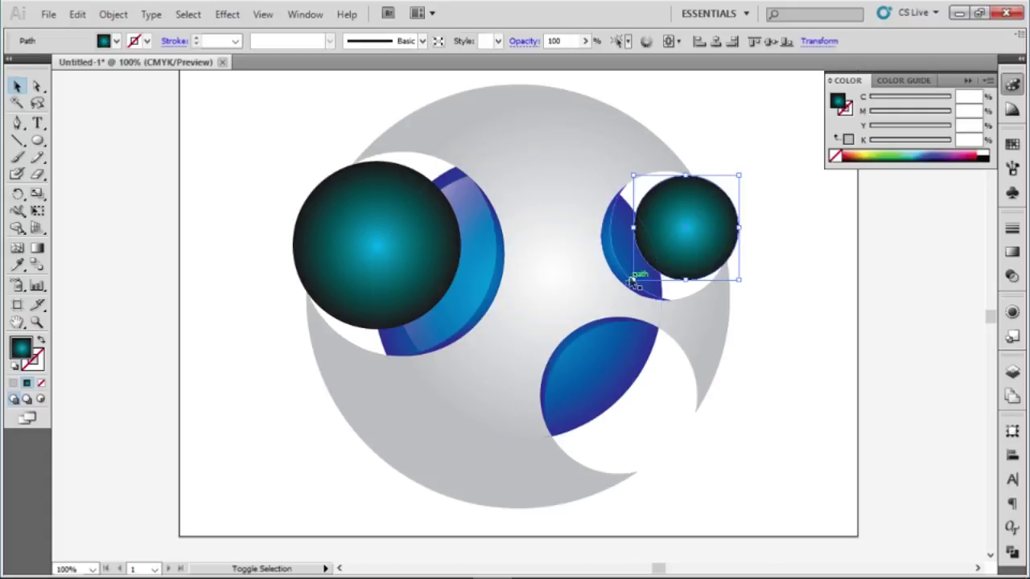
key("h")
left_click_drag(713, 237, 710, 208)
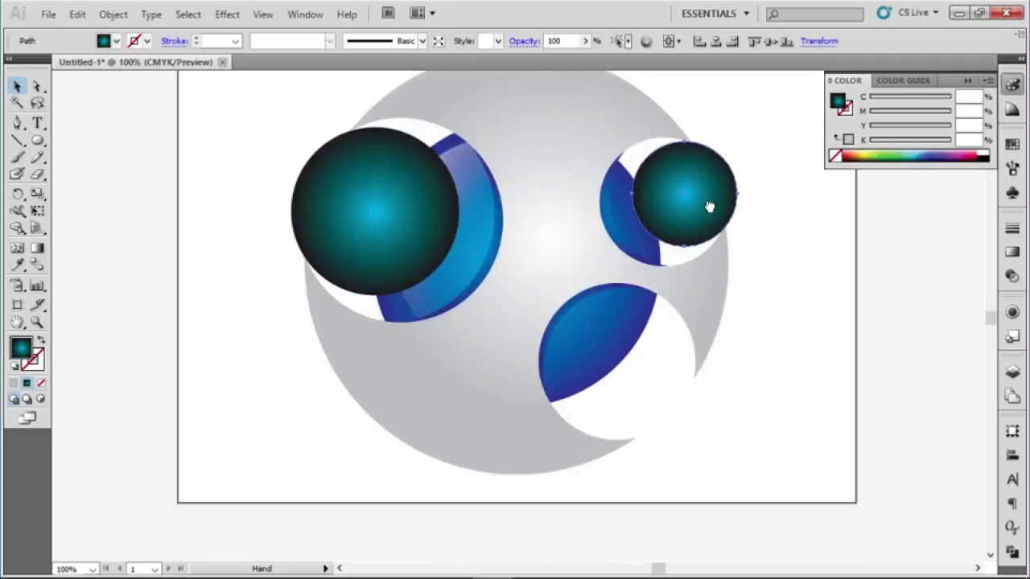
key("v")
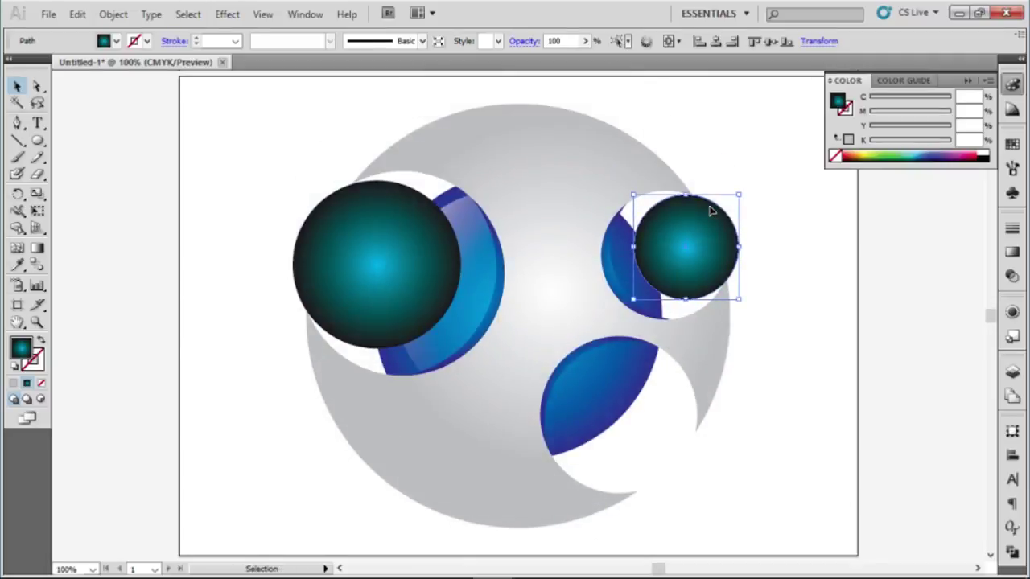
Alt-drag a copy of the teal circle to the bottom cut-out and enlarge it to fill it.
mouse_move(712, 276)
left_mouse_down()
mouse_move(683, 442)
mouse_move(671, 446)
left_mouse_up()
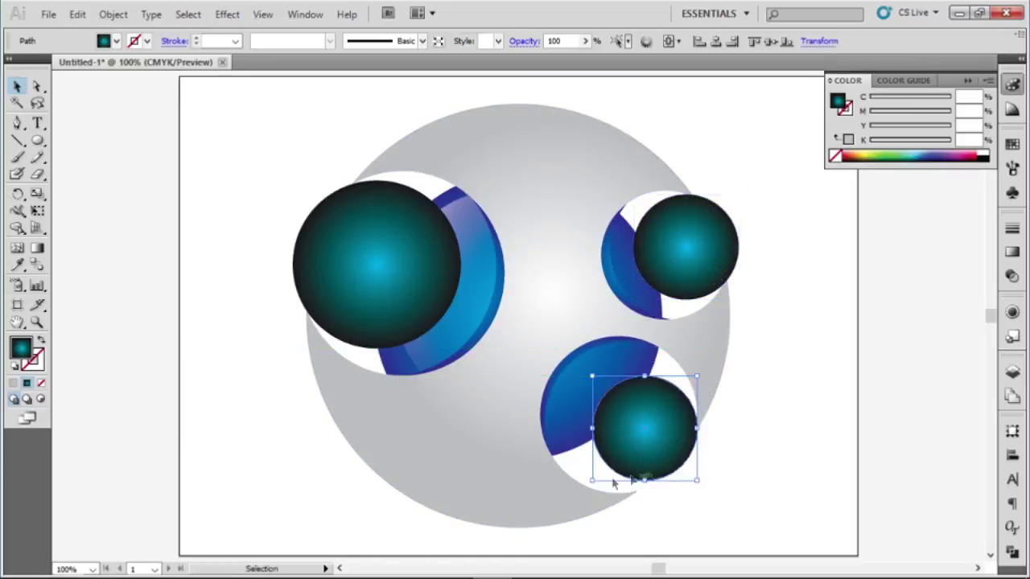
left_click_drag(590, 481, 581, 498)
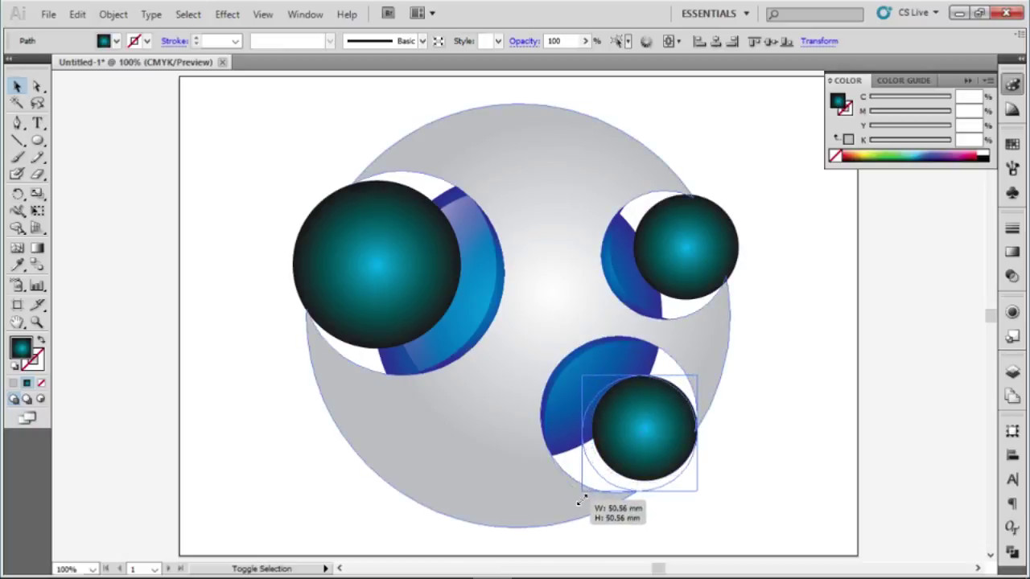
left_click_drag(581, 496, 582, 491)
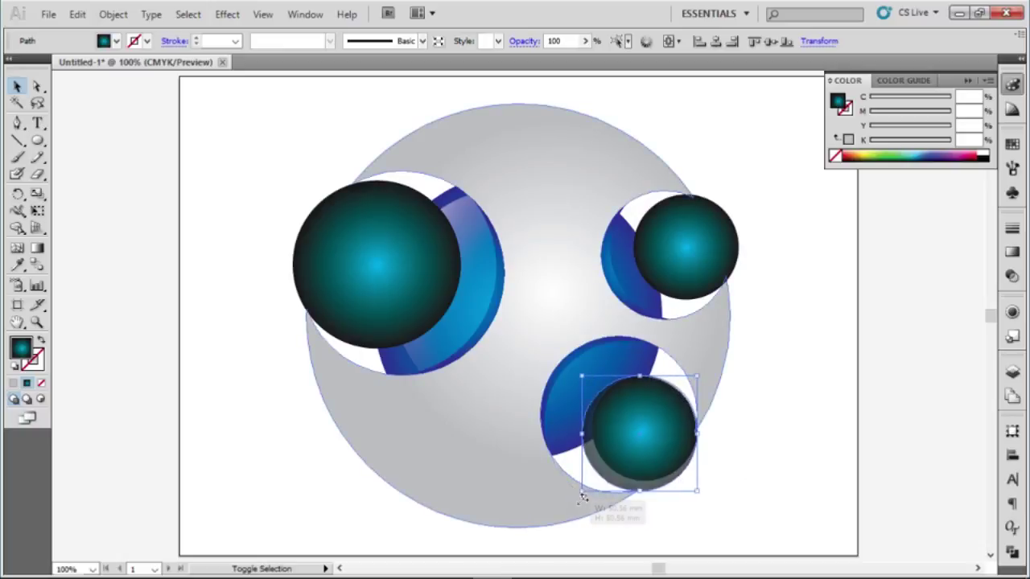
left_click(768, 454)
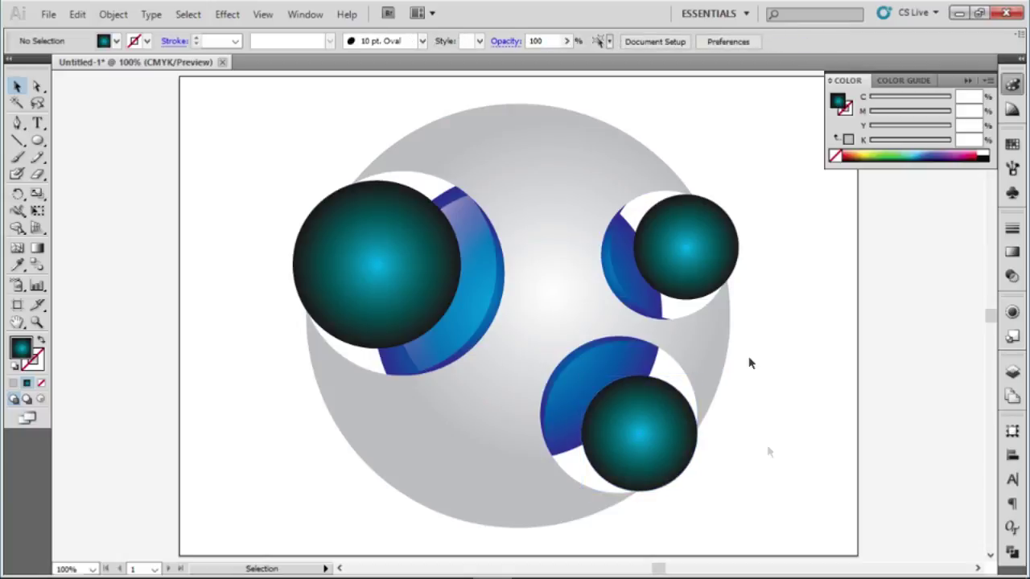
Move the grey sphere aside to check behind it, then undo the move.
left_click(596, 167)
left_click_drag(563, 177, 816, 177)
key("a")
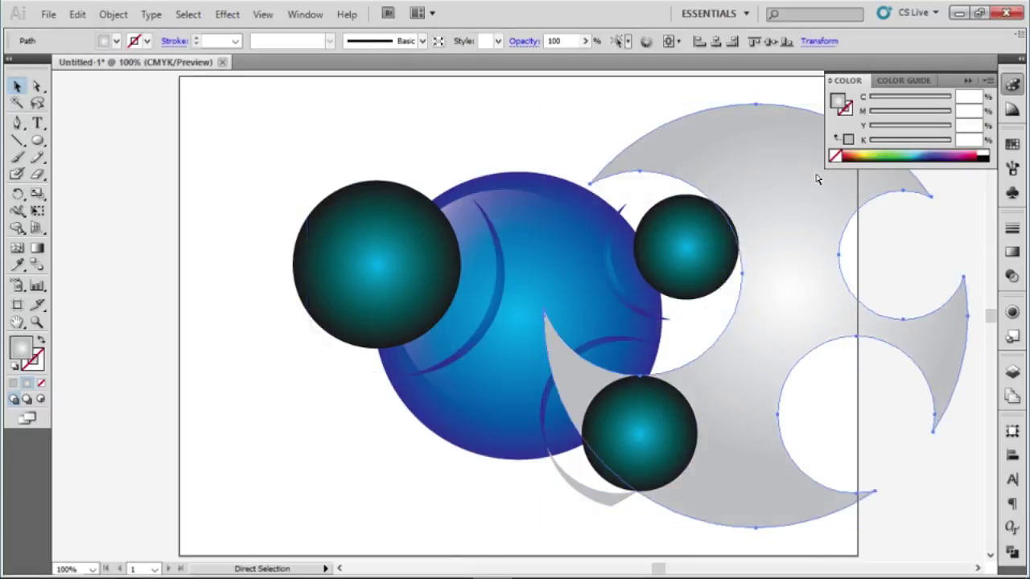
key("ctrl+z")
key("v")
left_click(834, 292)
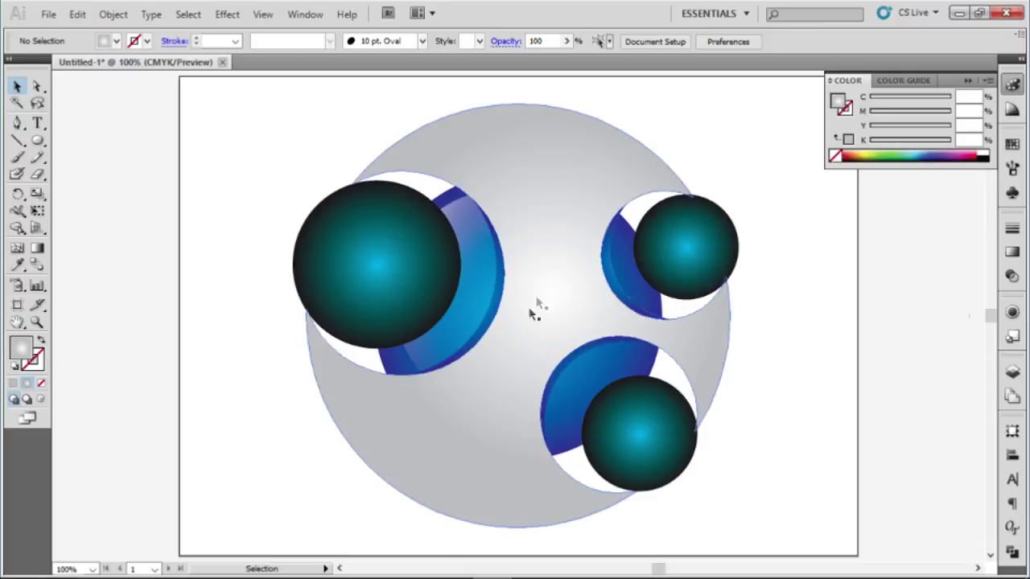
left_click(37, 144)
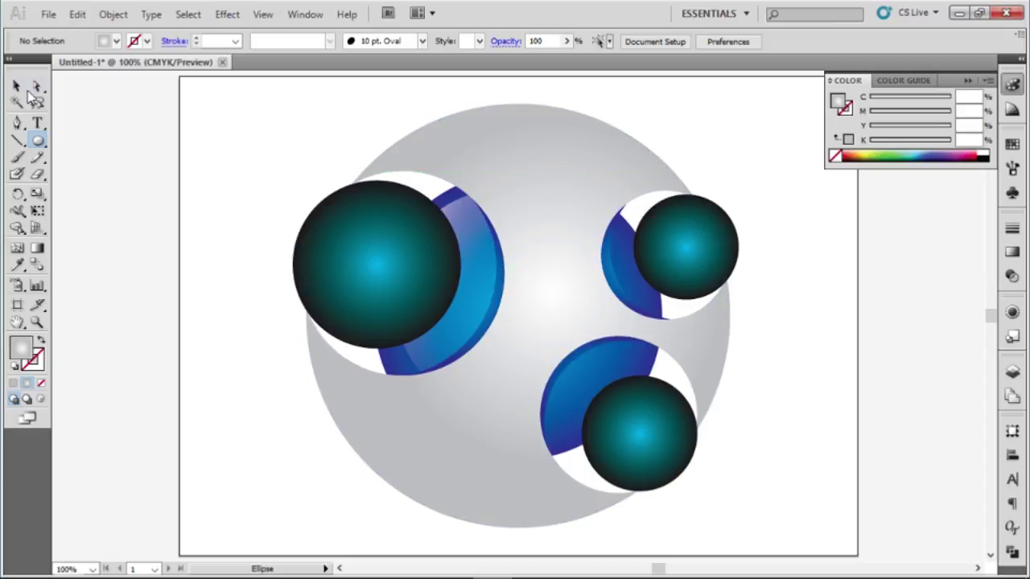
left_click(17, 85)
left_click(572, 142)
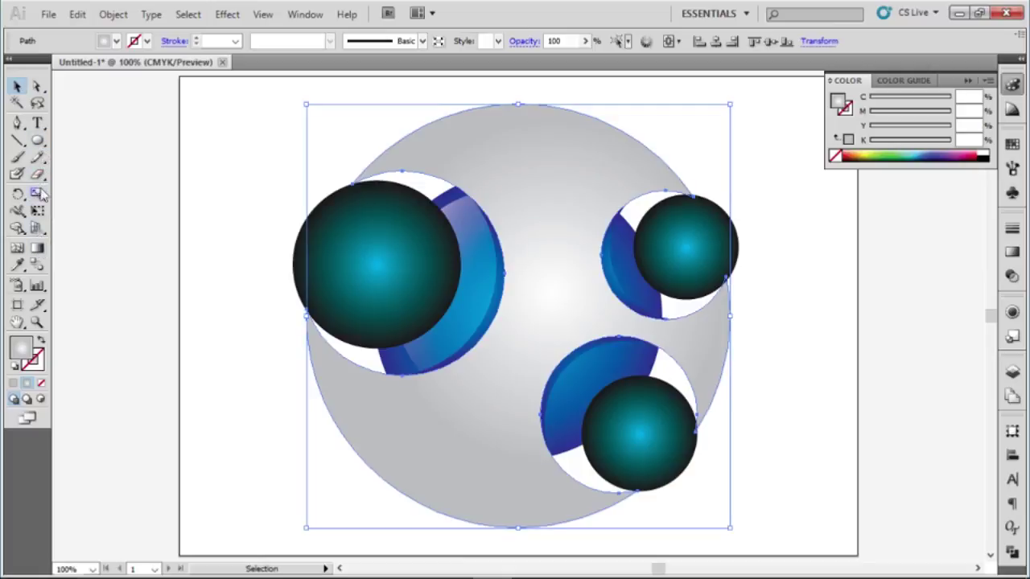
left_click(37, 140)
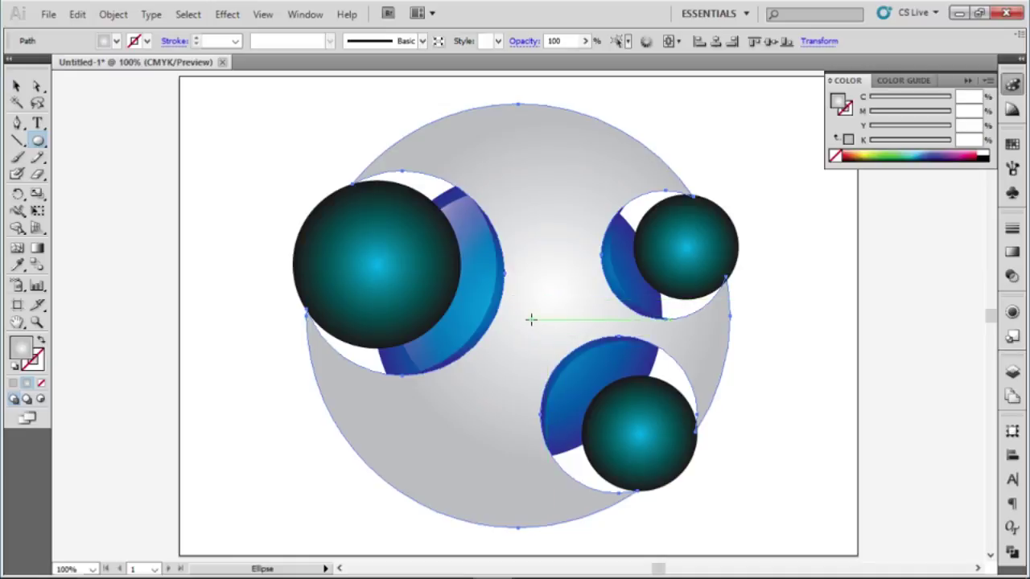
left_click_drag(530, 319, 732, 428)
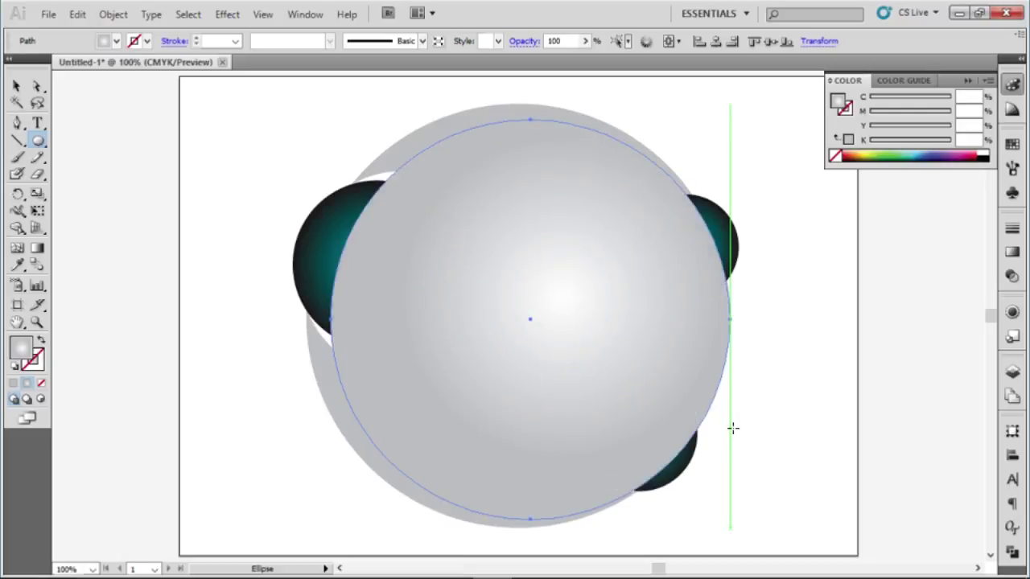
key("ctrl+z")
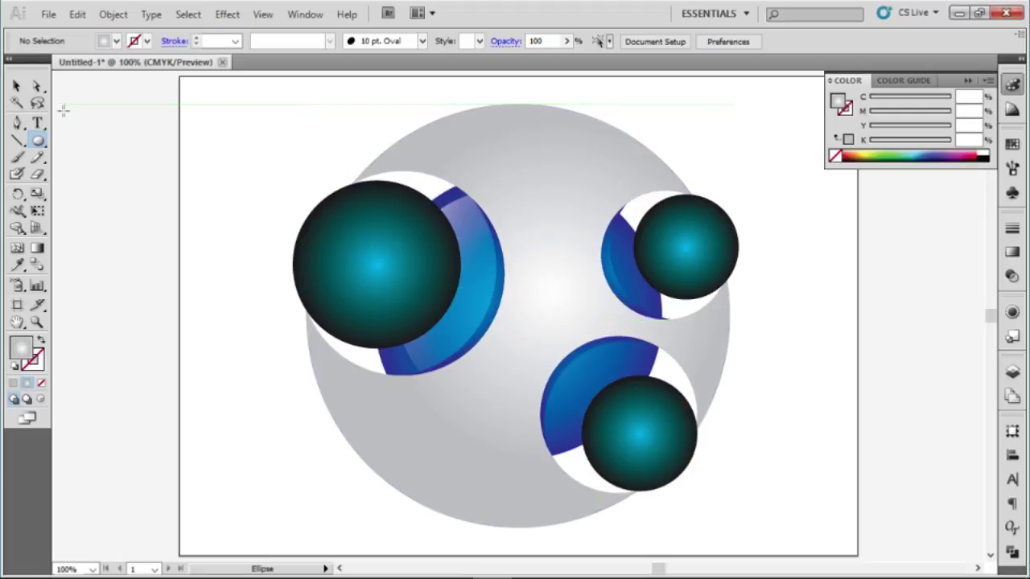
left_click(17, 86)
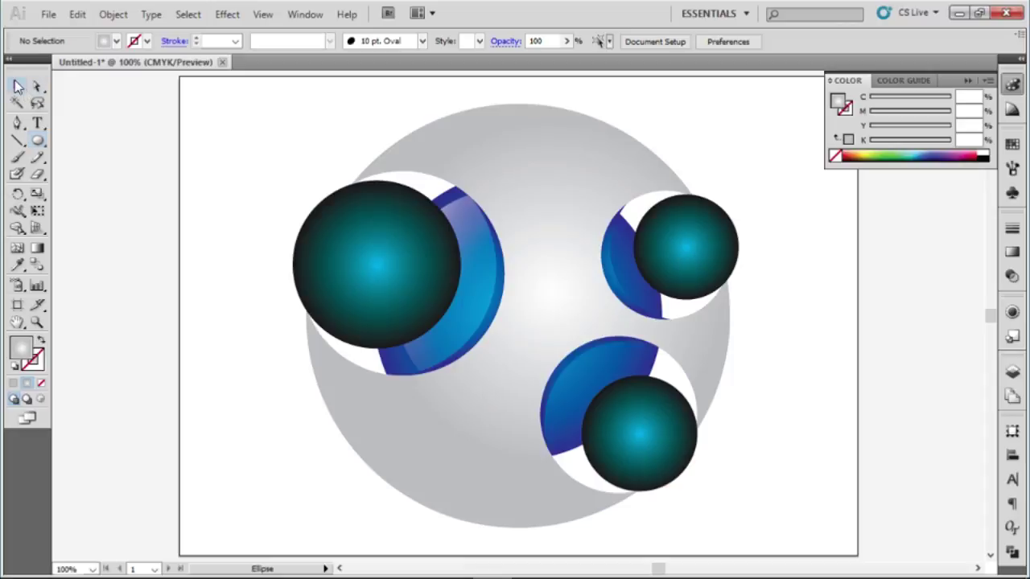
left_click(478, 273)
right_click(480, 255)
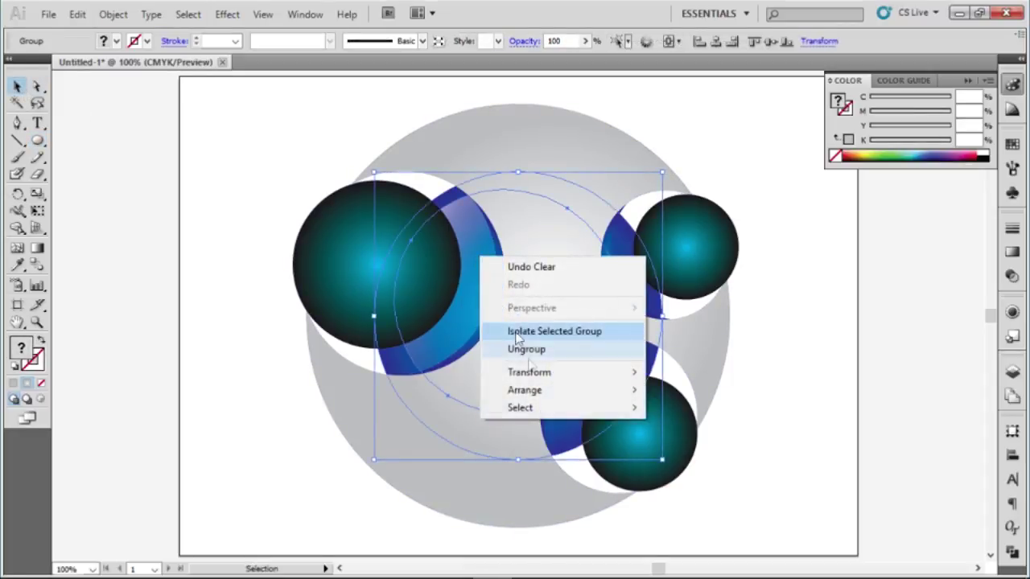
left_click(813, 391)
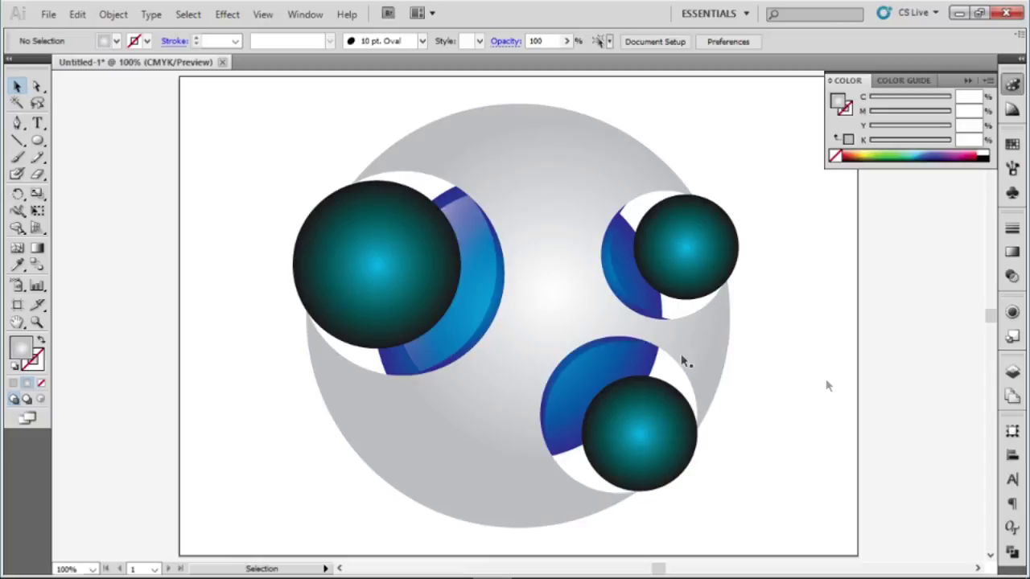
left_click(473, 292)
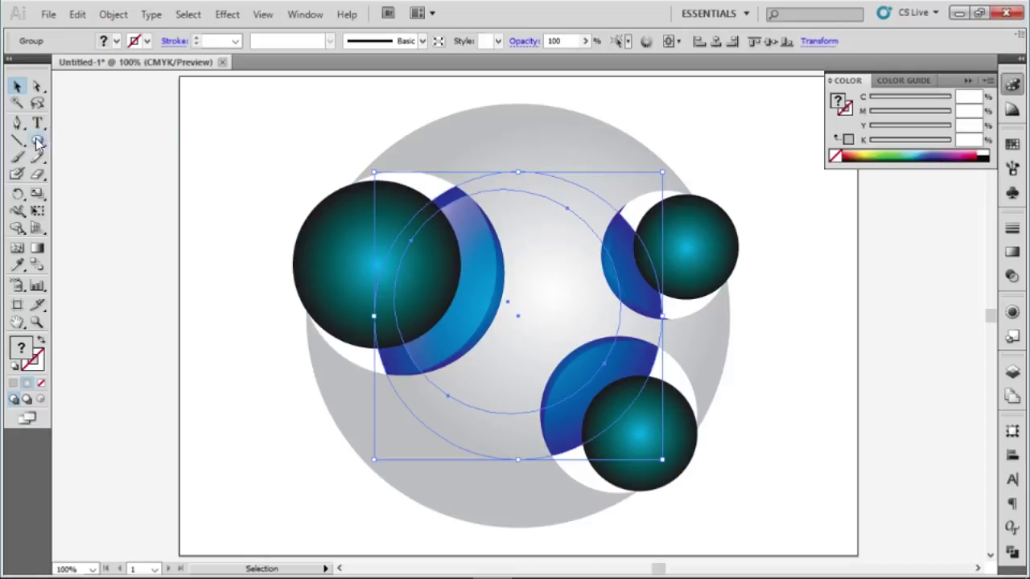
Alt+Shift-drag a 185.6 mm grey gradient circle outward from the sphere's centre.
left_click(38, 142)
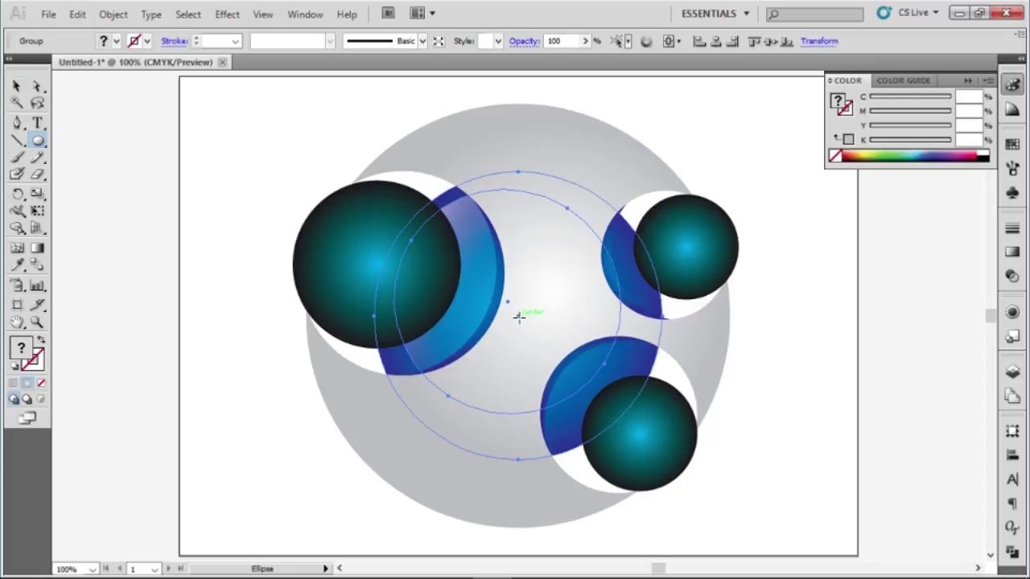
left_click_drag(519, 316, 728, 466)
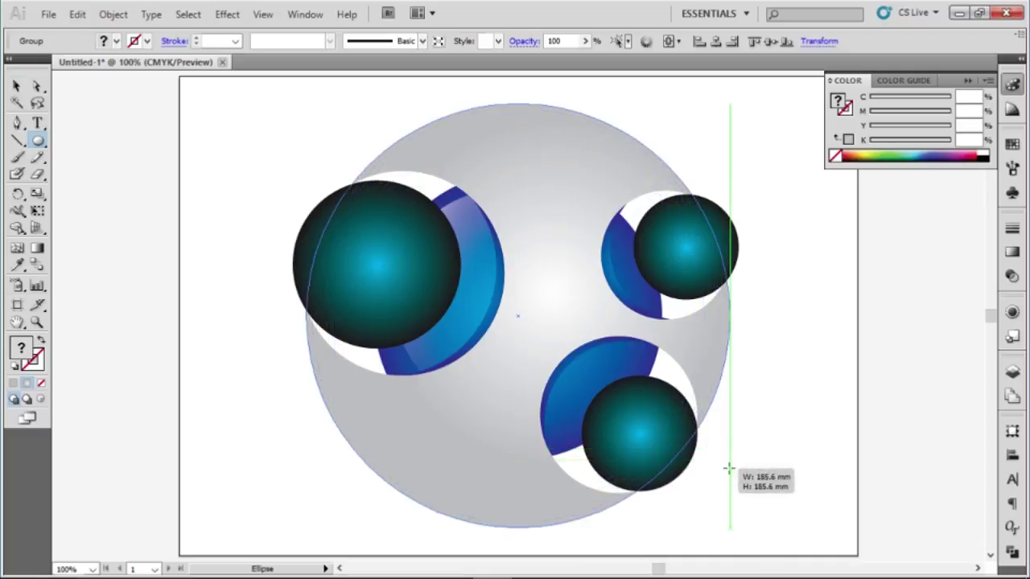
left_click_drag(728, 466, 728, 468)
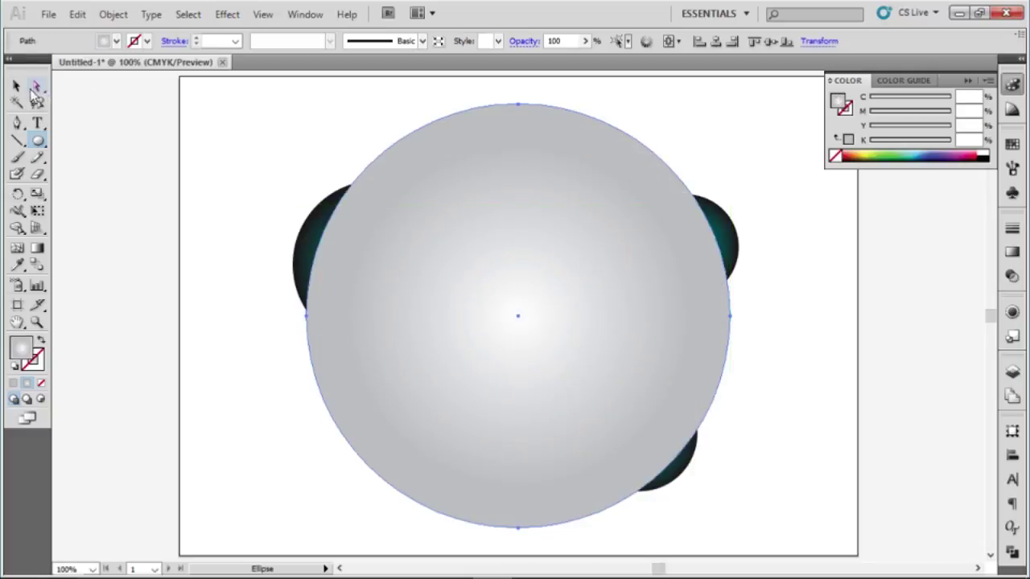
Select the left, upper-right and bottom teal circles and bring them to the front.
left_click(17, 86)
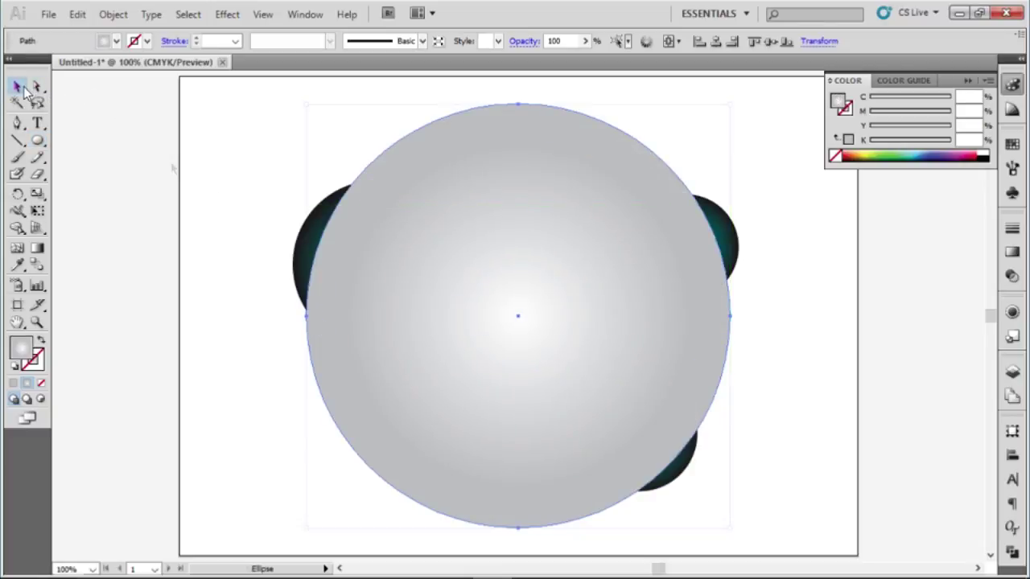
left_click(321, 206)
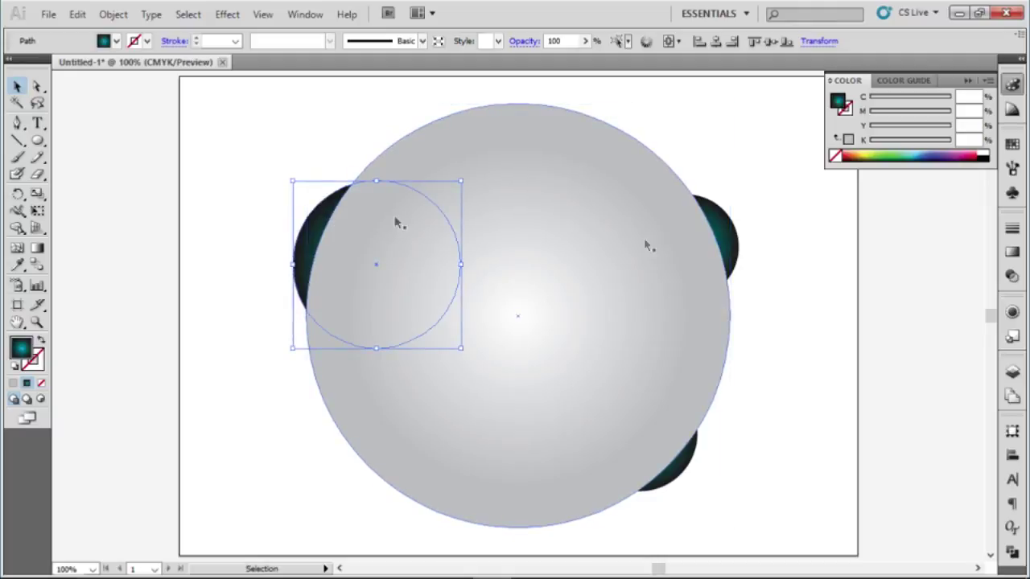
left_click(704, 226, "shift")
left_click(690, 457, "shift")
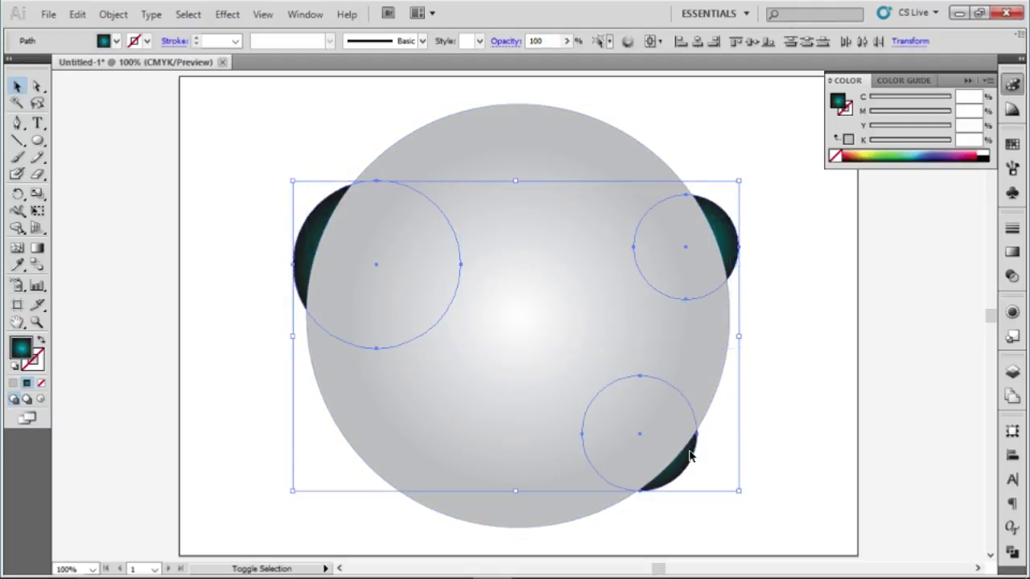
right_click(673, 265)
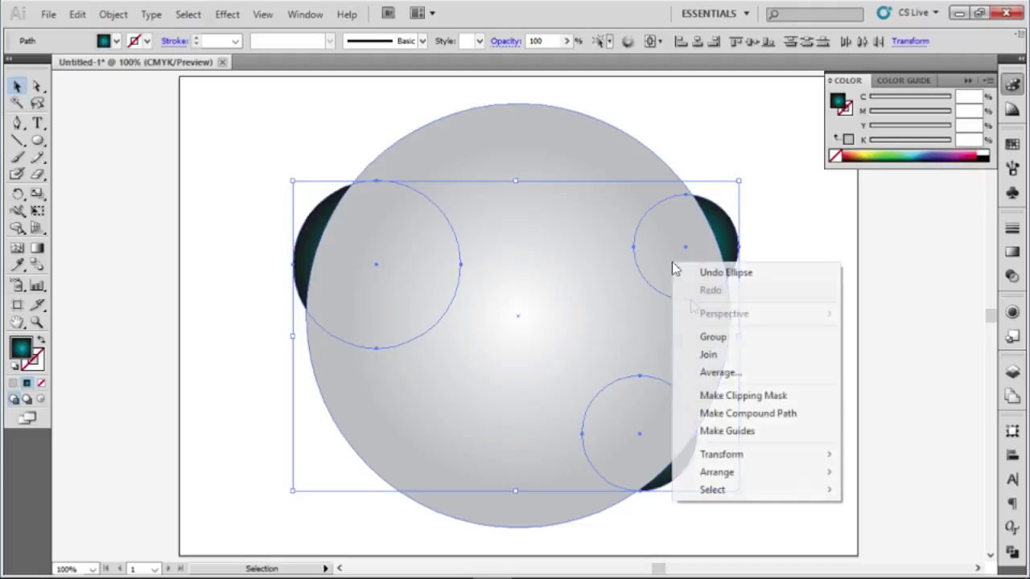
mouse_move(719, 473)
left_click(587, 474)
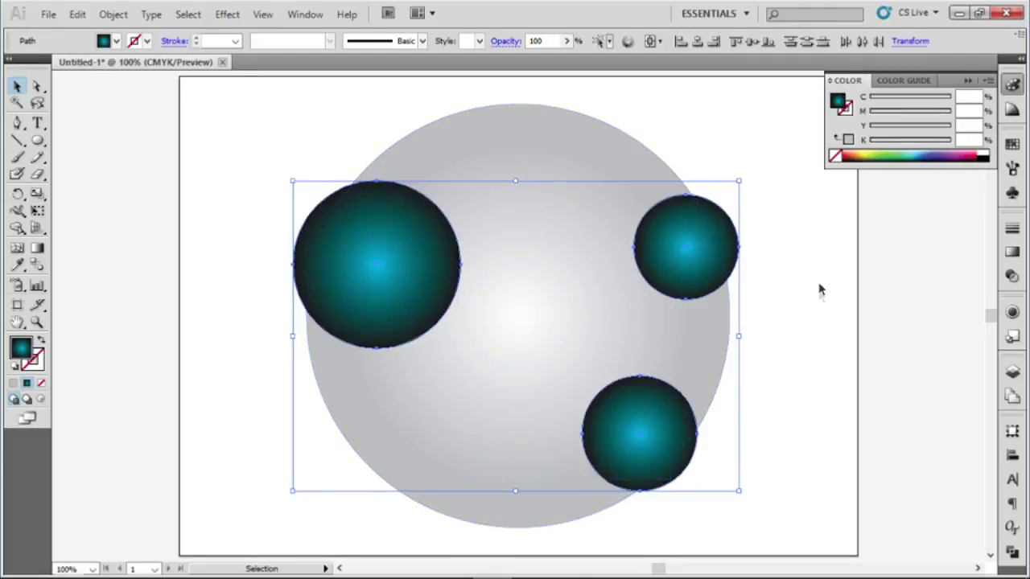
left_click(778, 236)
Select the three teal circles plus the grey circle and try Pathfinder Intersect, which yields nothing.
left_click(719, 247)
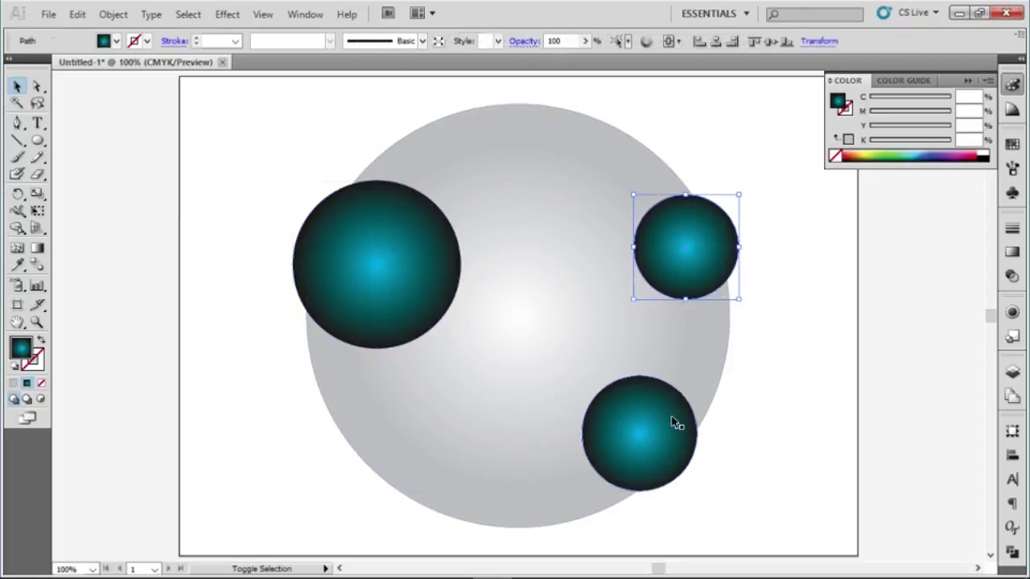
left_click(634, 415, "shift")
left_click(427, 298, "shift")
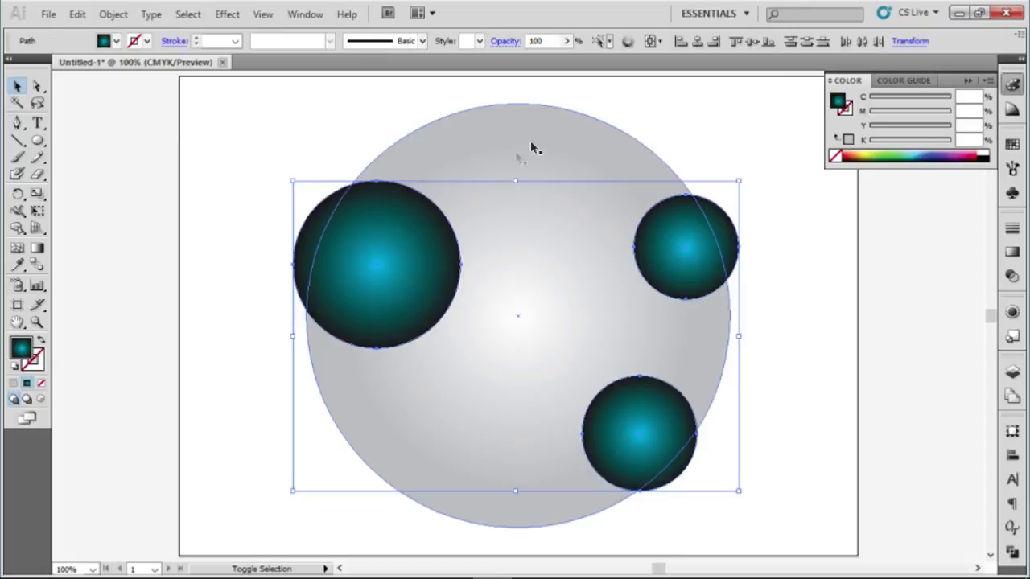
left_click(543, 147, "shift")
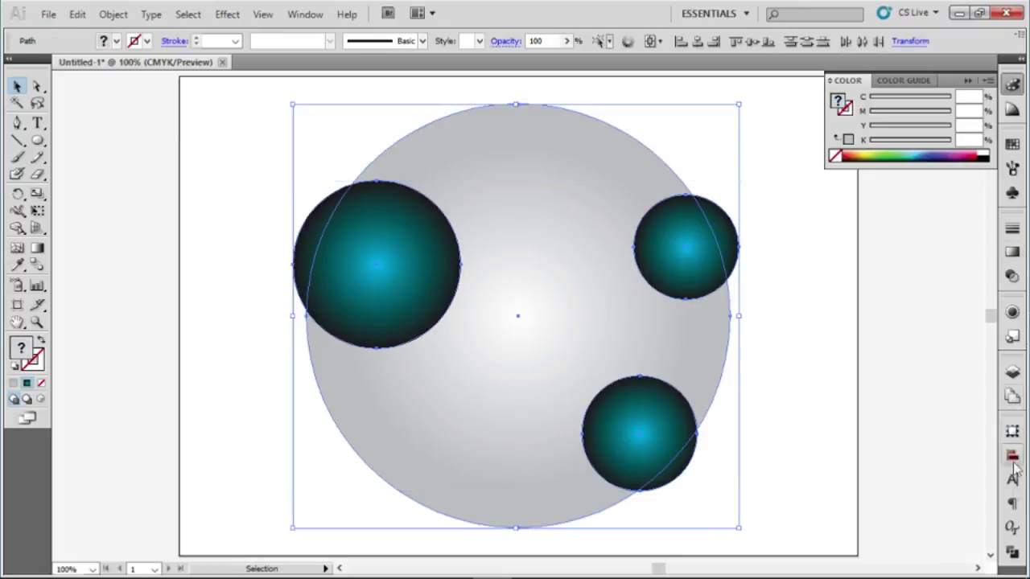
left_click(1013, 552)
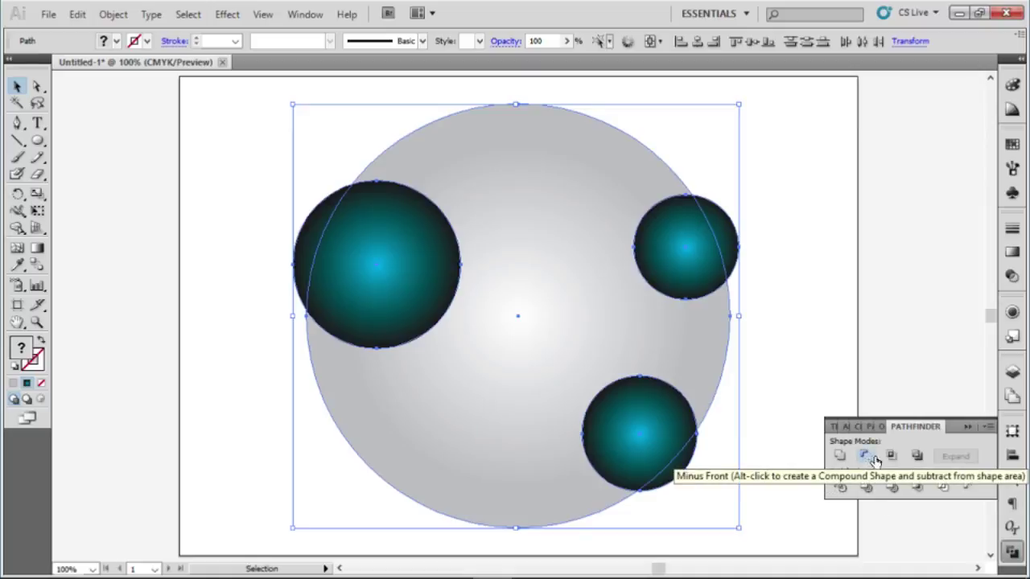
left_click(895, 463)
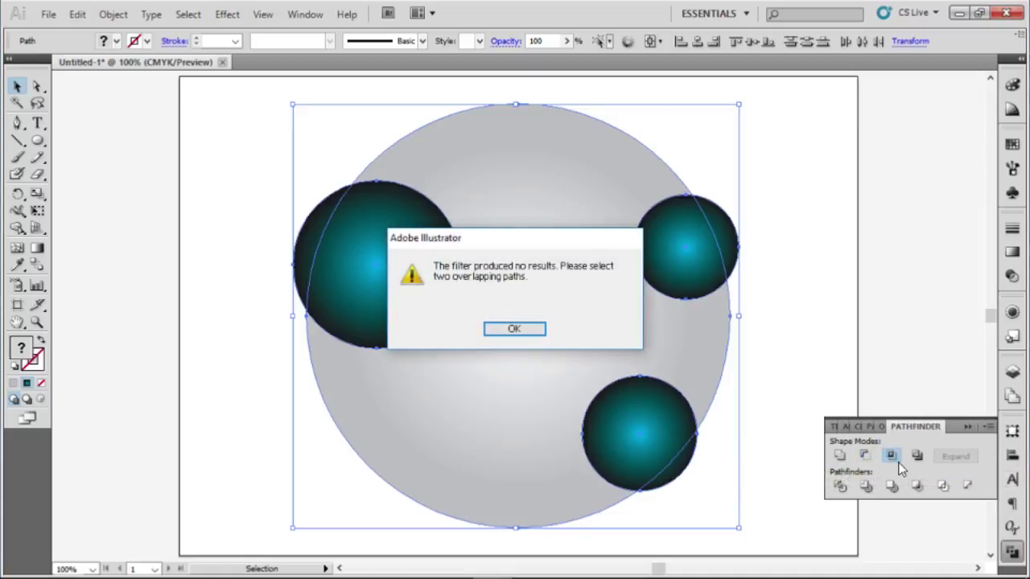
left_click(515, 329)
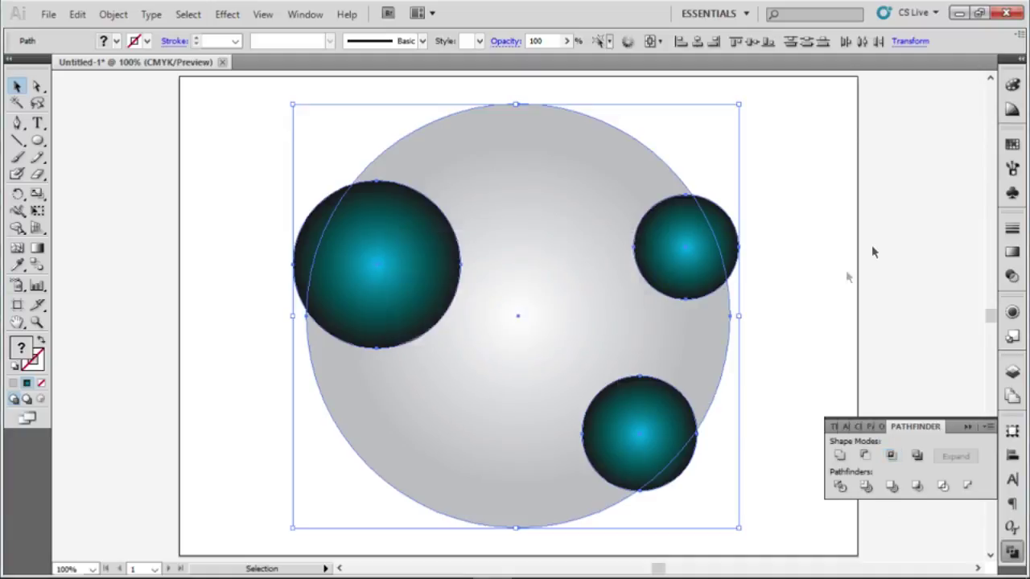
Reselect just the three teal circles: upper-right, lower and left.
left_click(872, 245)
left_click(702, 264)
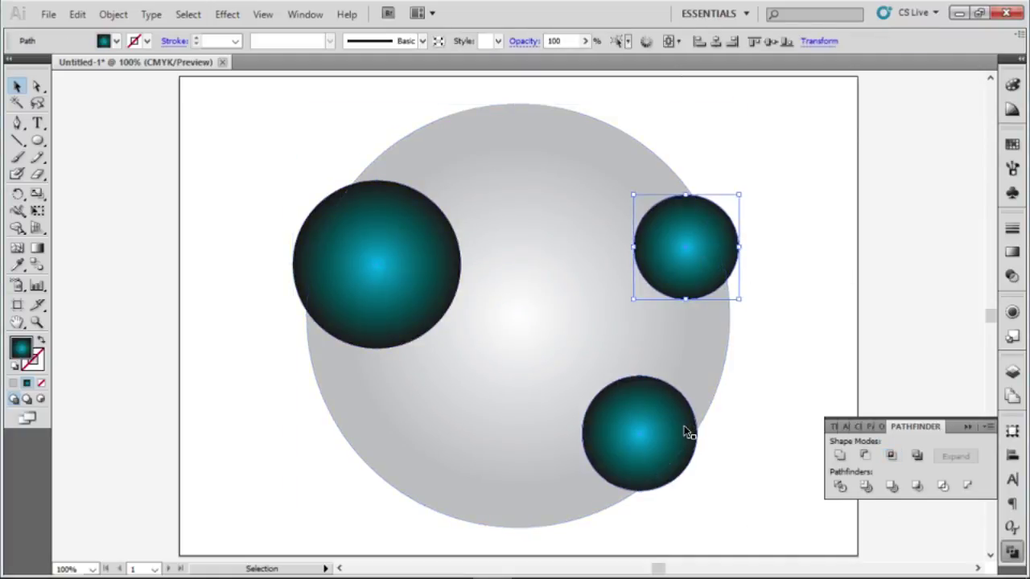
left_click(686, 431, "shift")
left_click(456, 282, "shift")
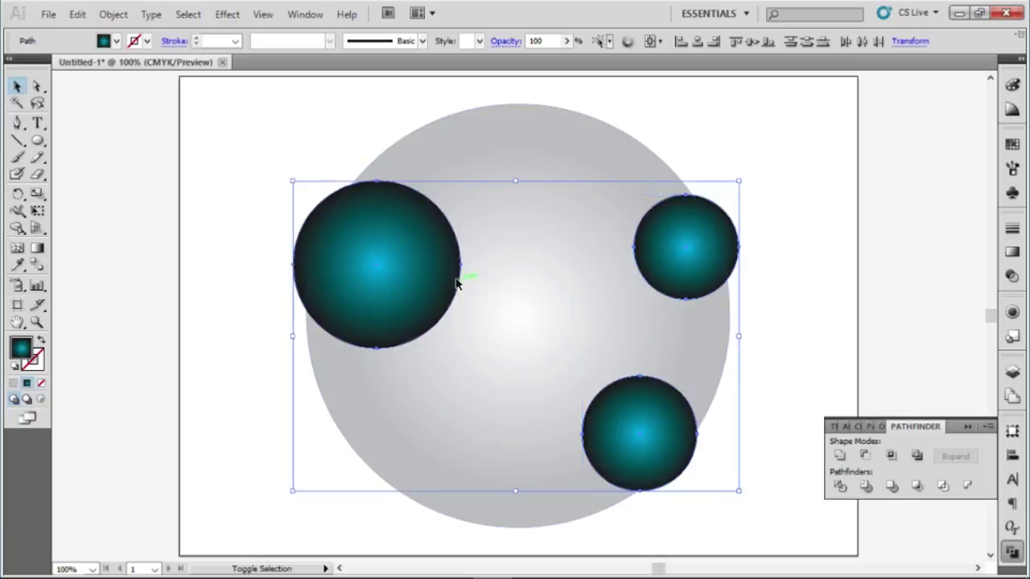
left_click(17, 265)
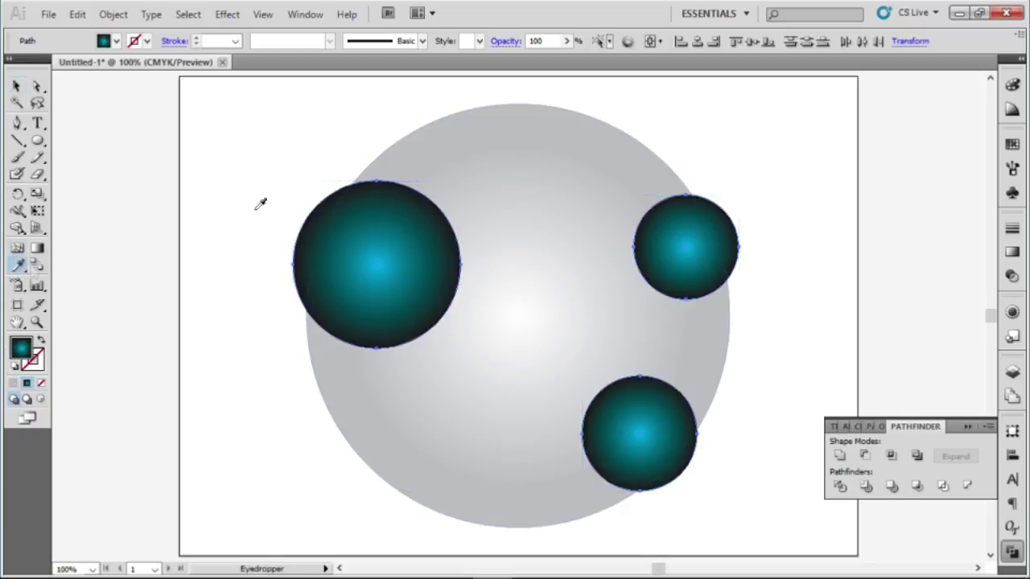
Fill the three circles white, then subtract them from the grey sphere with Minus Front.
left_click(261, 148)
left_click(17, 86)
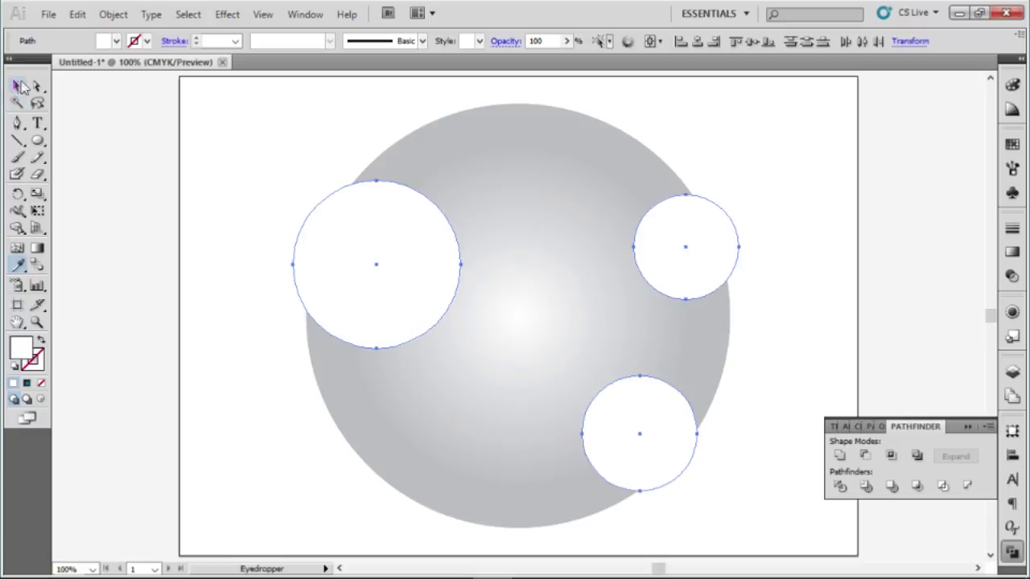
left_click(481, 144, "shift")
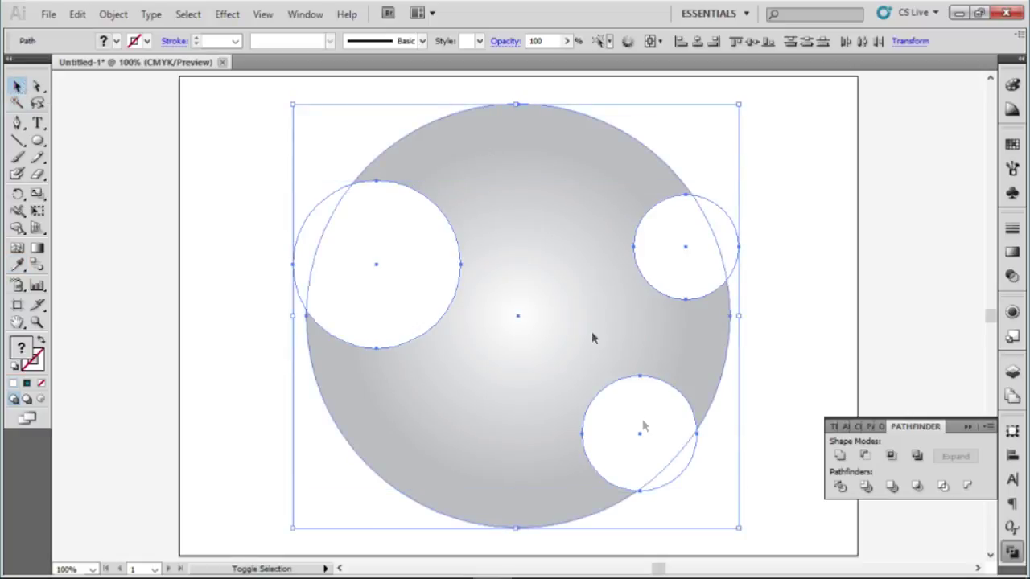
left_click(891, 455)
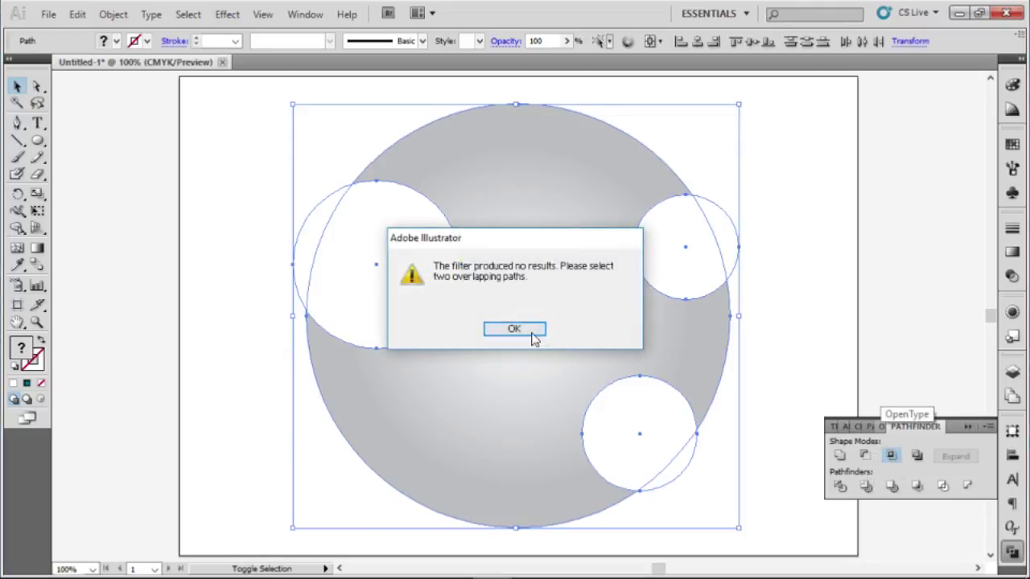
left_click(527, 330)
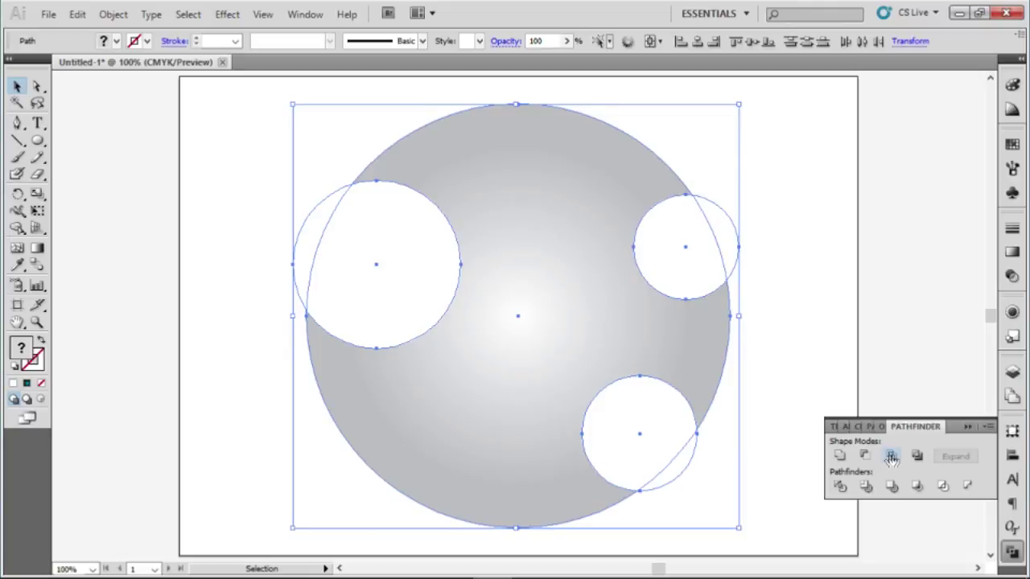
left_click(863, 456)
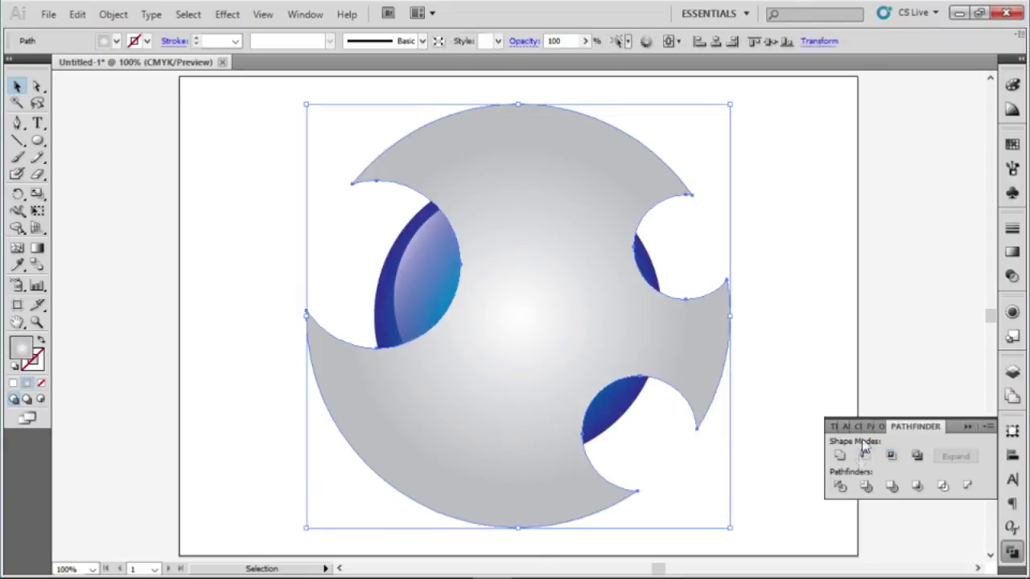
Try an offset copy of the sphere, undo it, then send the sphere backward.
left_click(846, 222)
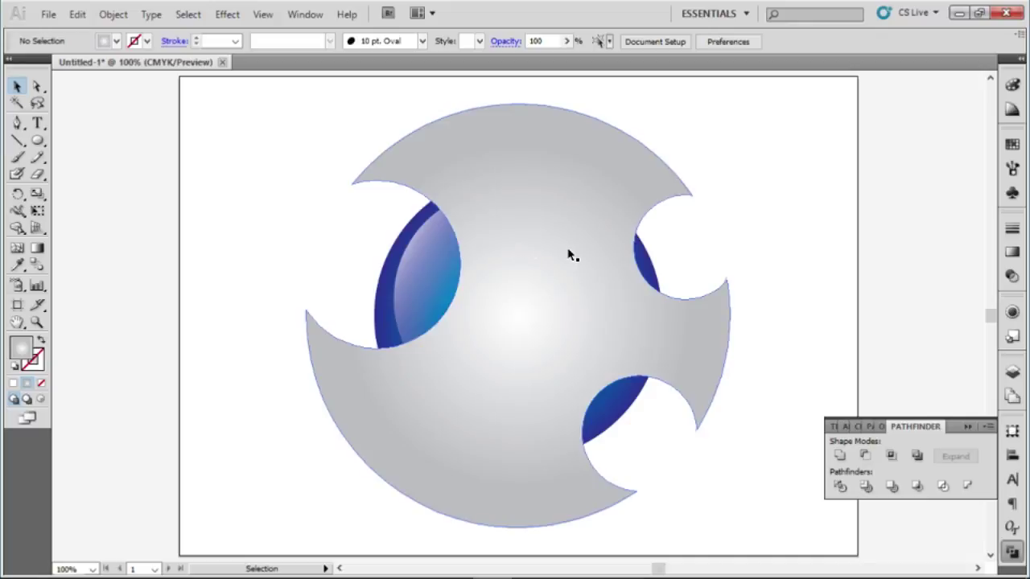
left_click_drag(569, 254, 698, 268)
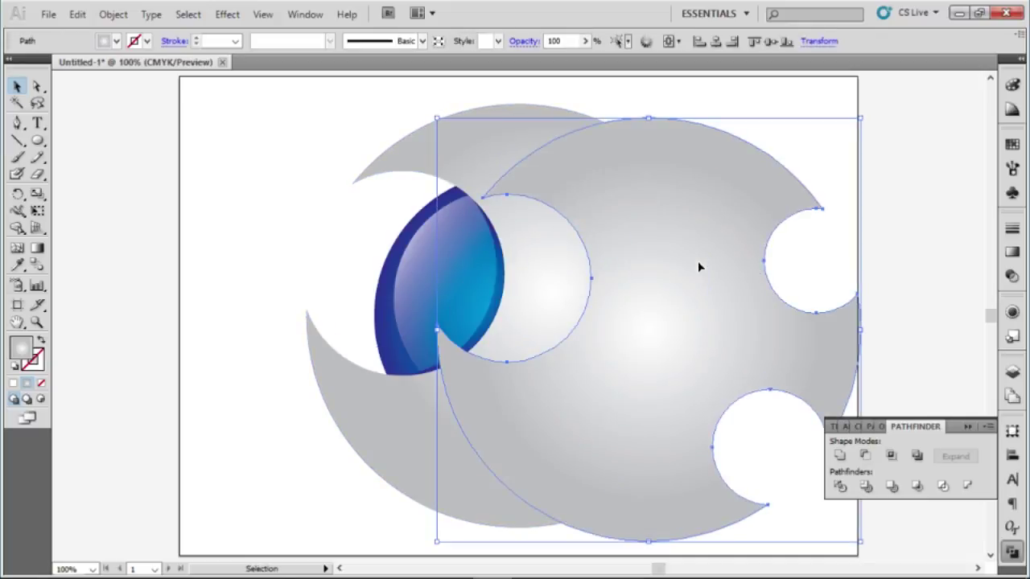
key("ctrl+z")
right_click(578, 194)
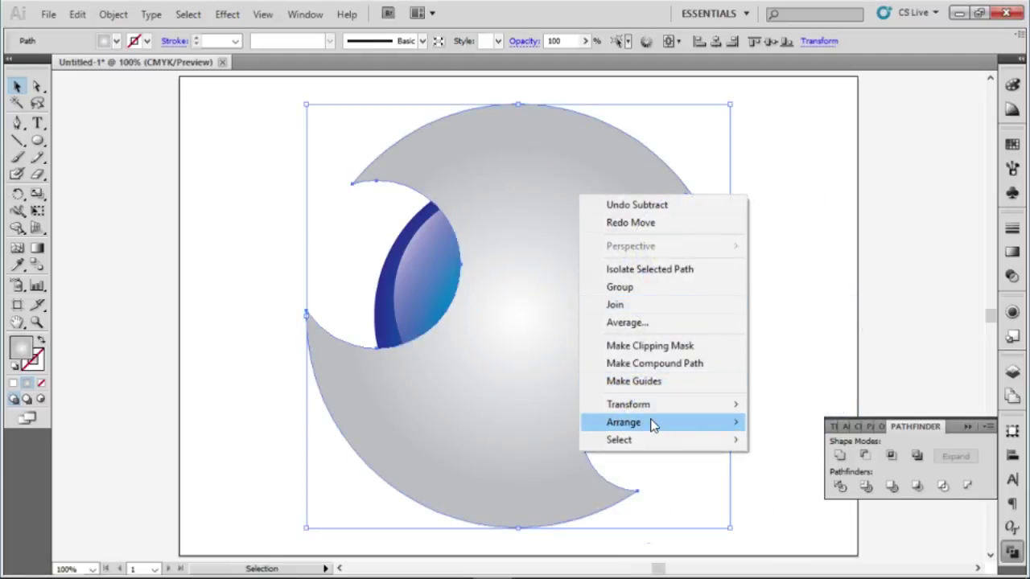
mouse_move(624, 422)
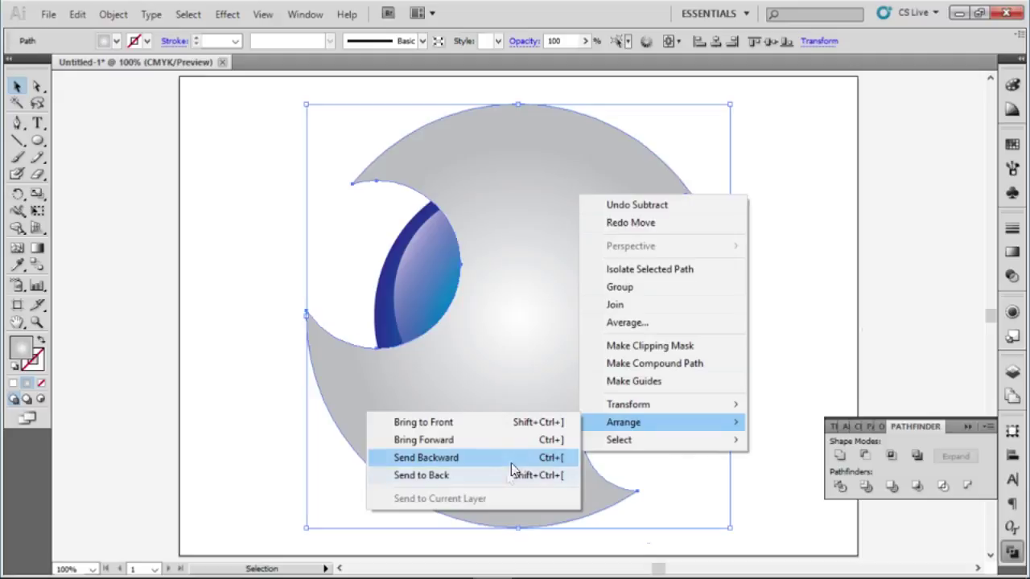
left_click(505, 476)
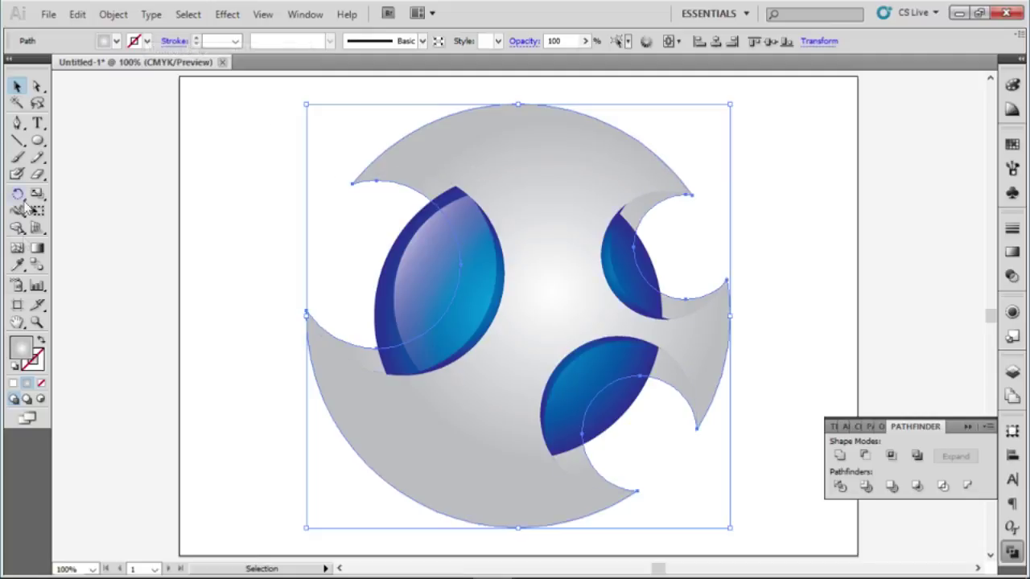
Apply the lenses' blue gradient to the grey crescent pieces with the Eyedropper, then deselect.
left_click(19, 267)
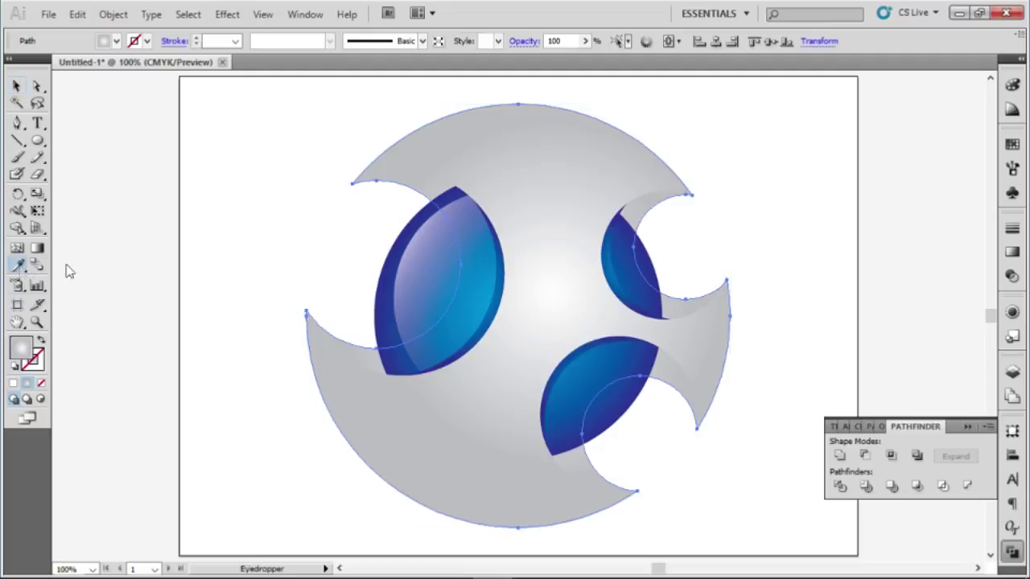
left_click(456, 187)
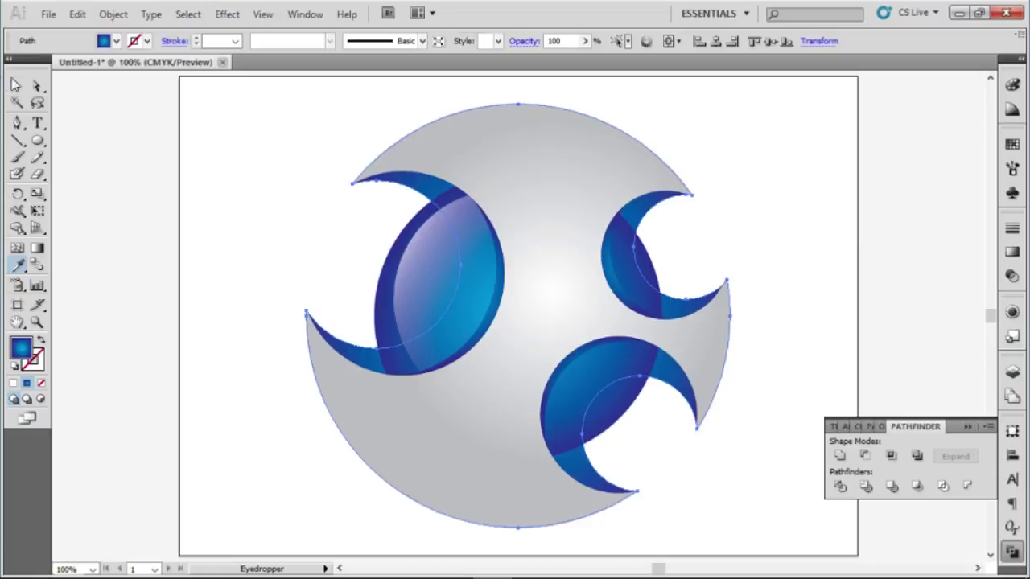
left_click(15, 87)
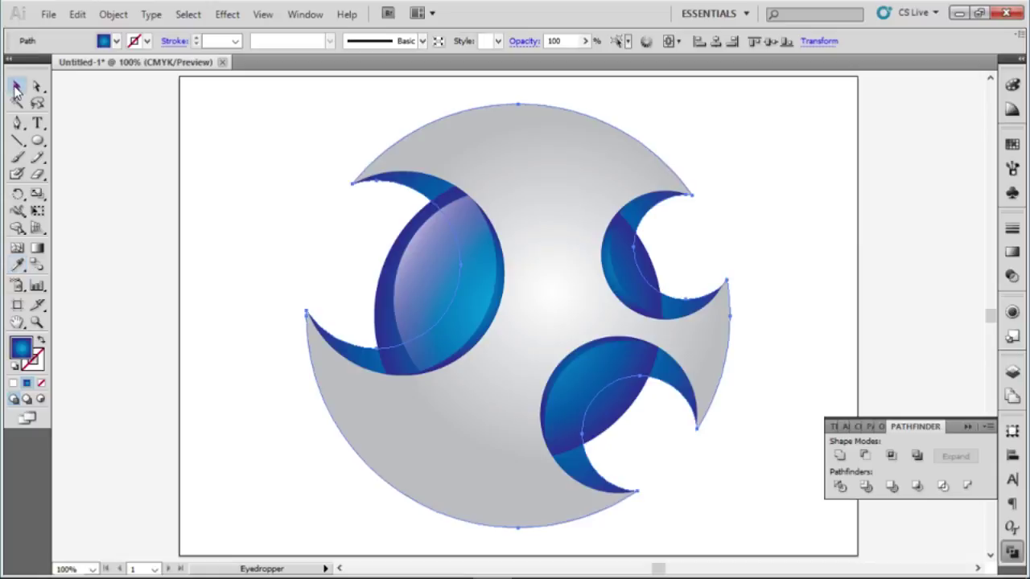
left_click(174, 157)
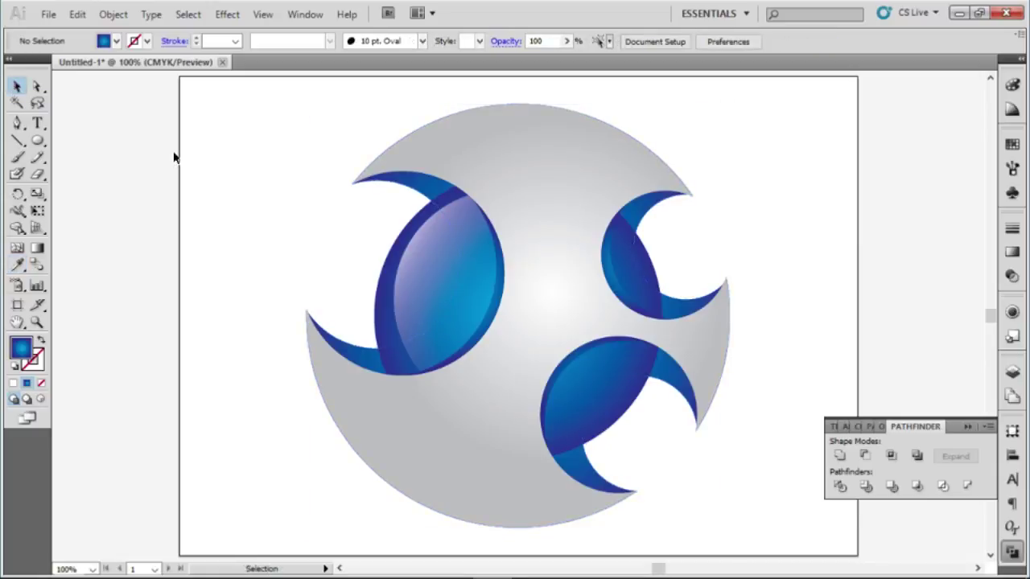
Darken the right stop of the crescents' blue gradient to deep navy by raising K.
left_click(411, 185)
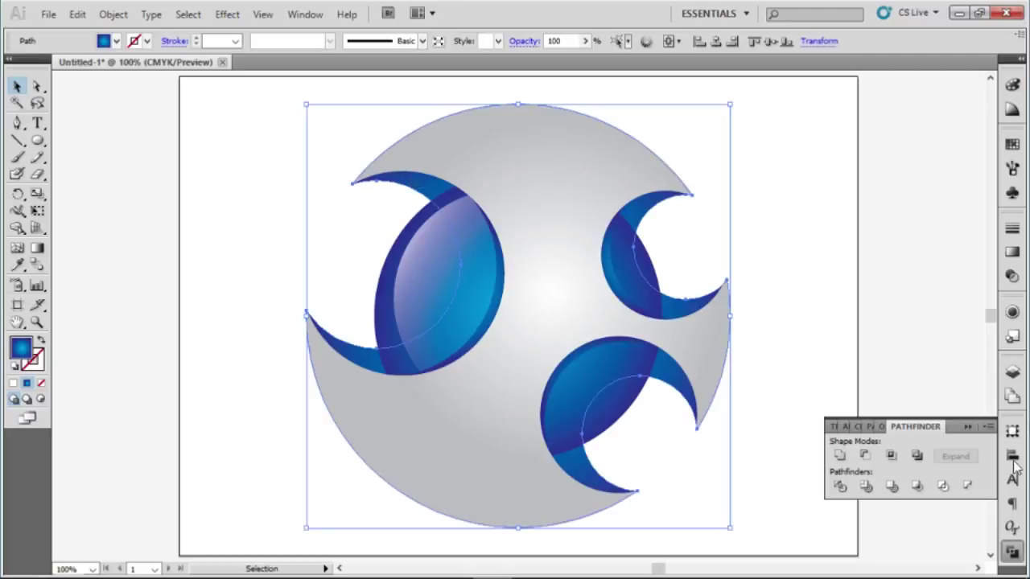
left_click(1013, 145)
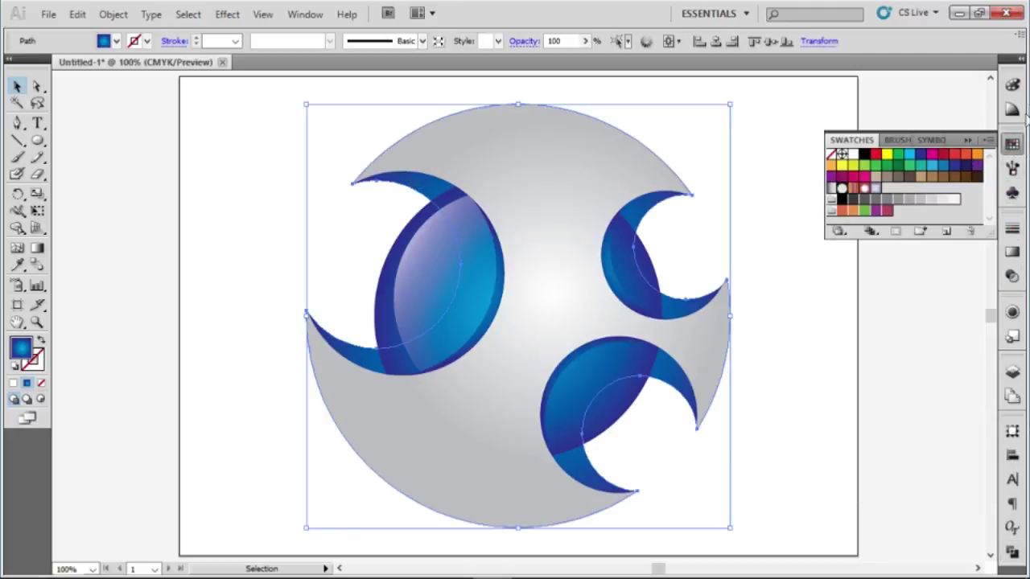
left_click(1012, 252)
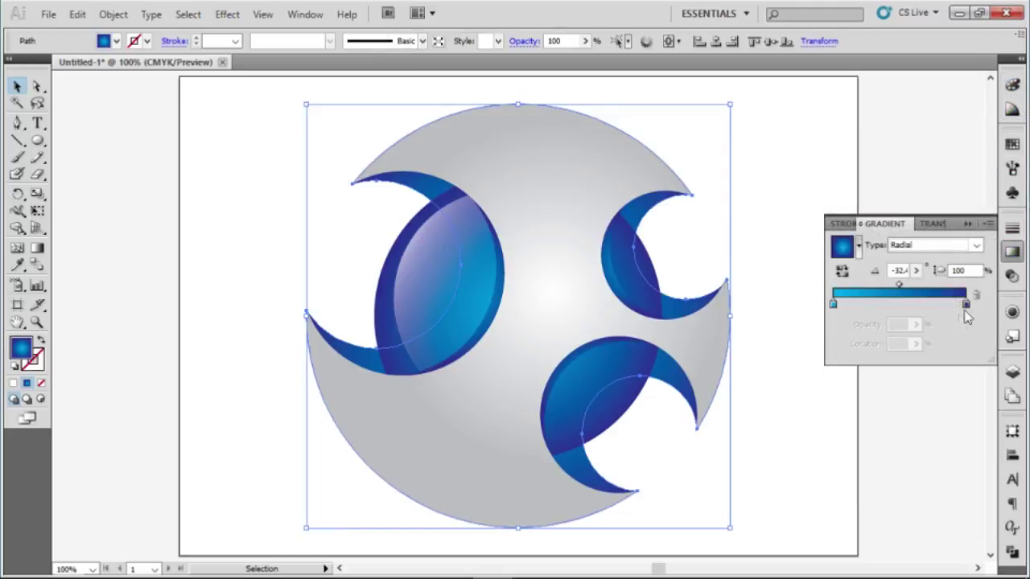
double_click(966, 305)
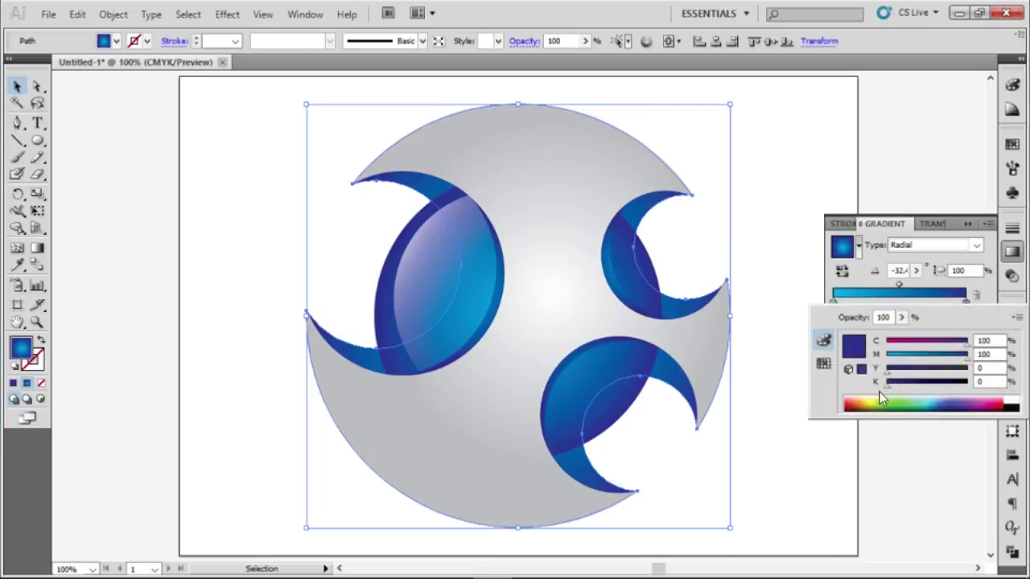
left_click_drag(887, 387, 925, 386)
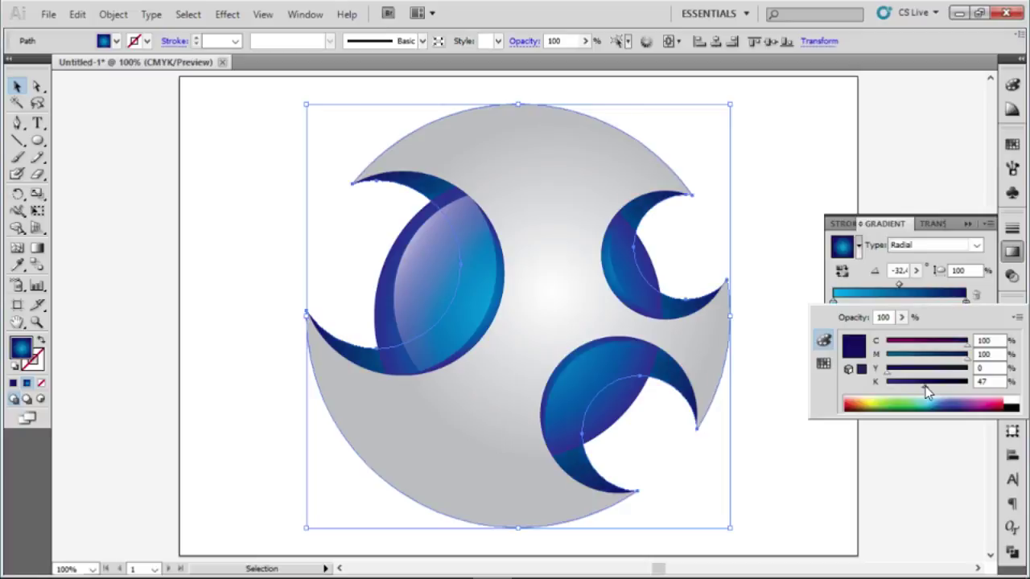
left_click_drag(926, 386, 932, 387)
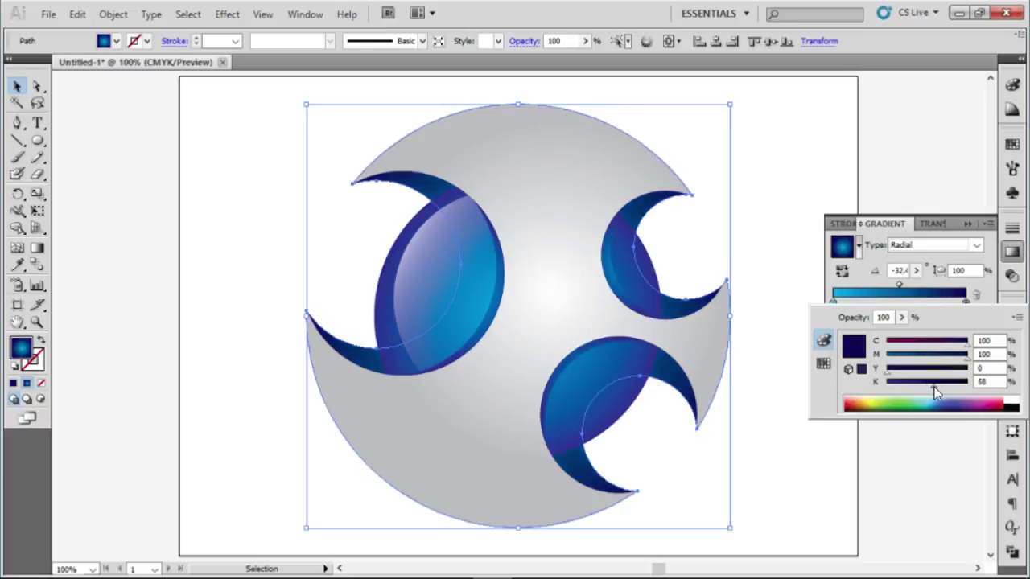
left_click(801, 169)
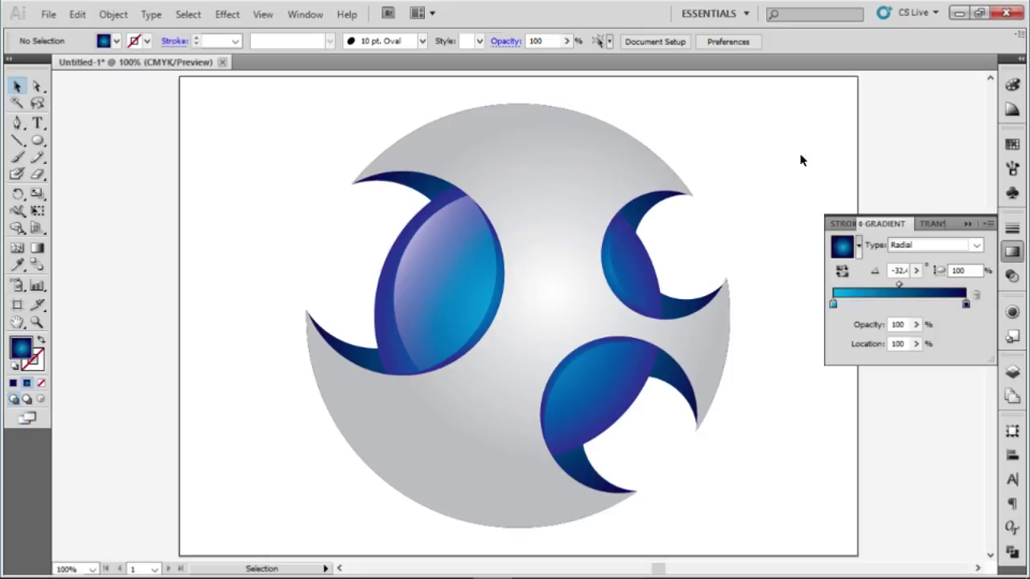
left_click_drag(486, 134, 698, 333)
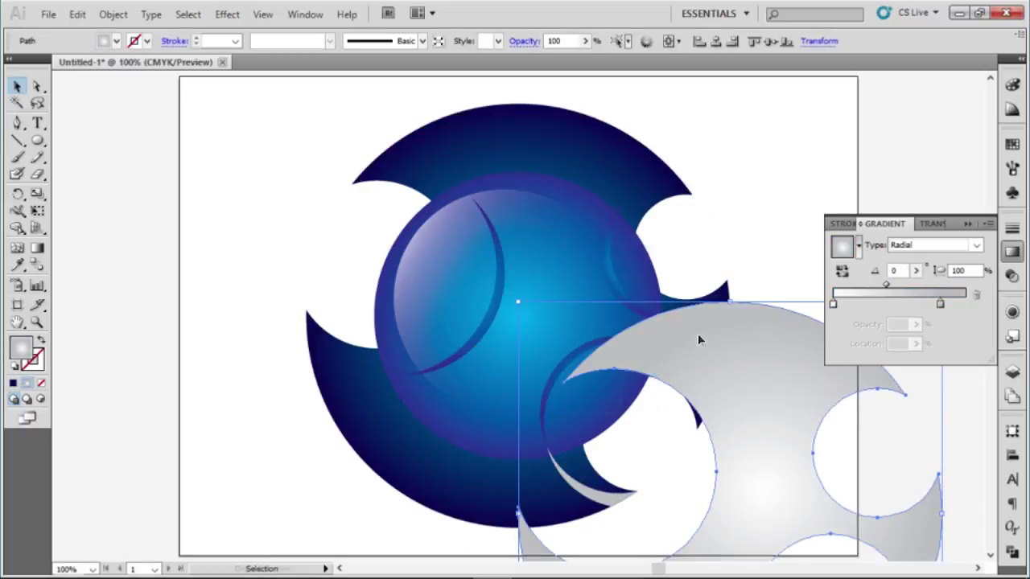
key("ctrl+z")
key("v")
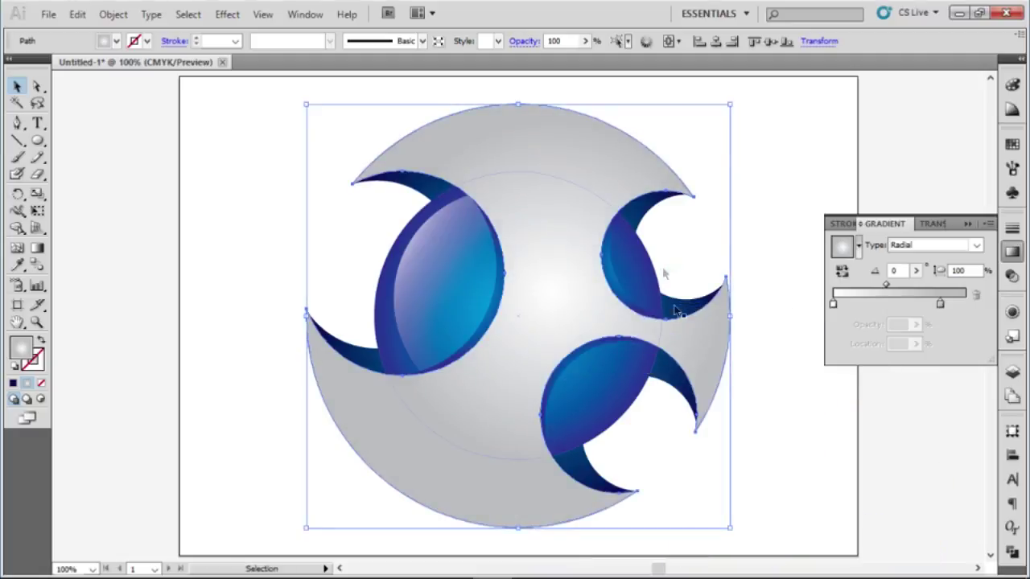
left_click(808, 221)
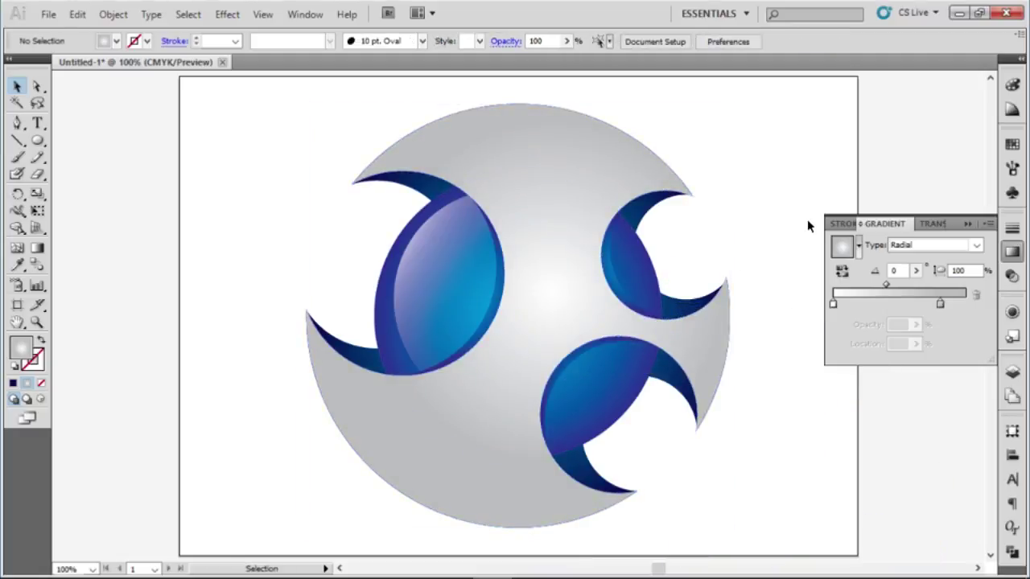